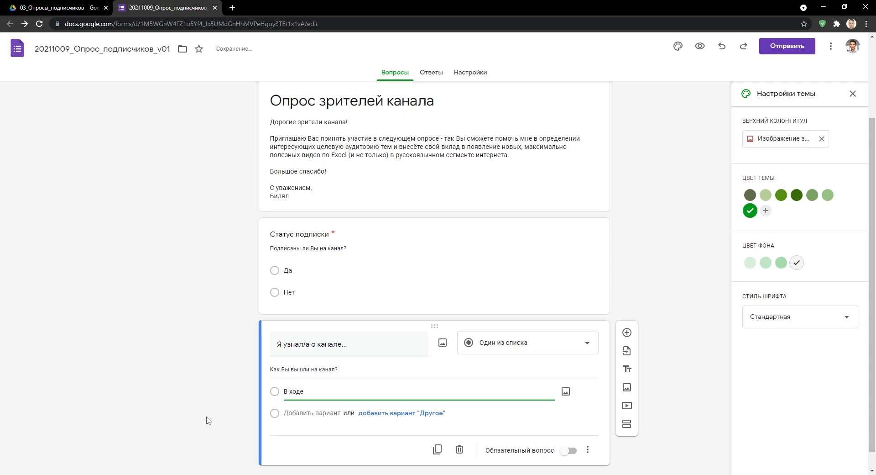
Enter options Через рекомендованные видео YouTube, Через поисковик Google, Через поисковик Яндекс, По рекомендациям знакомых.
key("Return")
type("Через рекомендованные видео YouTube")
key("Return")
type("Через поисковик Google")
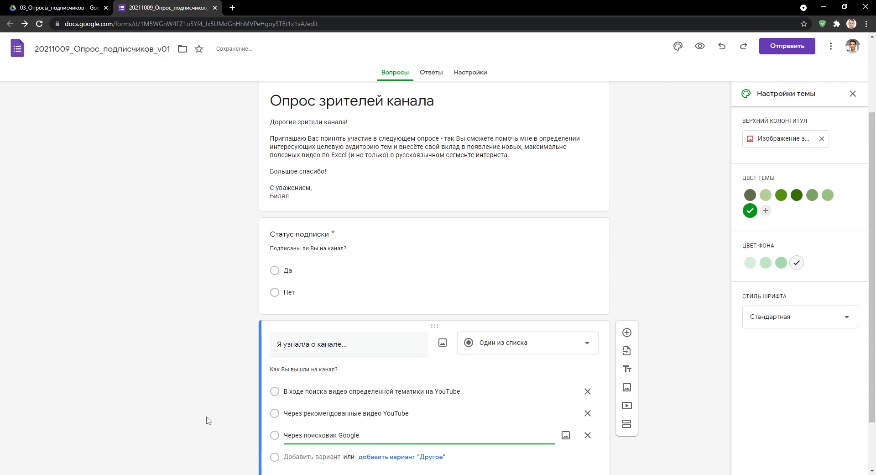
key("Return")
type("Через поисковик Яндекс")
key("Return")
type("По рекомендациям знакомых")
scroll(206, 418, "down", 1)
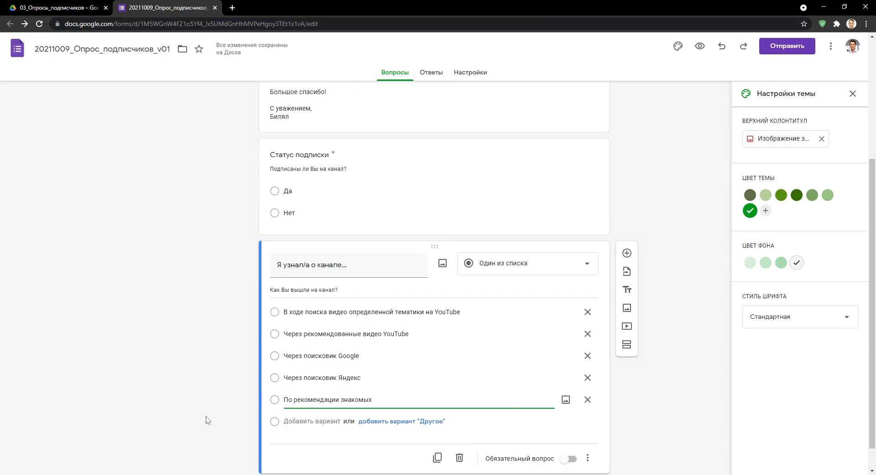
Add question 'Я узнал/а о канале...' described 'Как Вы вышли на канал?' with first option about YouTube search.
left_click(569, 431)
type("Я")
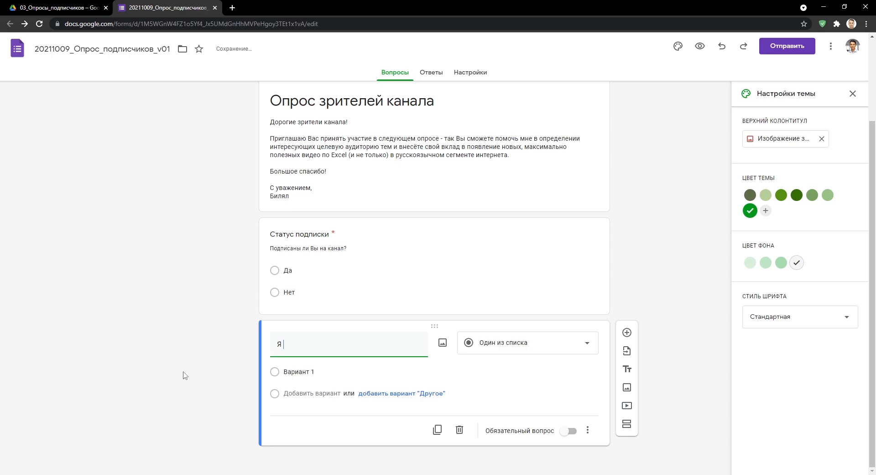
type(" узнал/а о канале...")
key("Return")
type("Как Вы вышли на канал?")
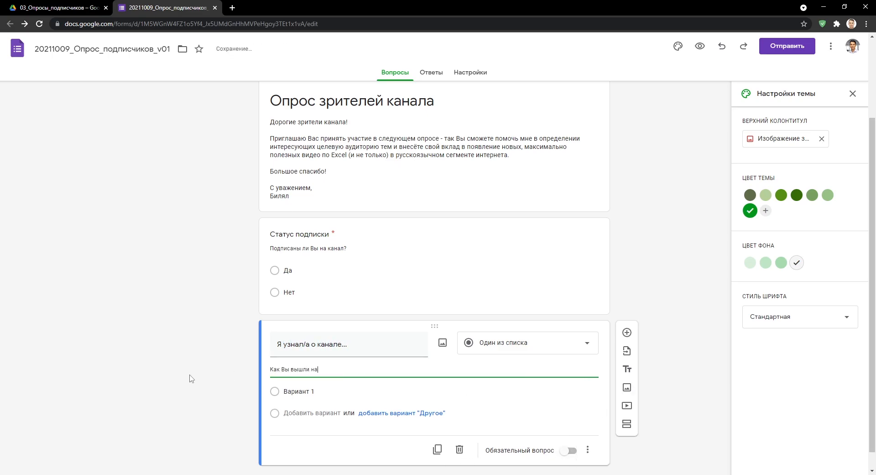
key("Return")
type("В ходе поиска видео определенной тематики на YouTube")
Add options Через рекомендованные видео YouTube, Через поисковик Google, Через поисковик Яндекс, По рекомендации знакомых.
key("Return")
type("Через рекомендованные видео YouTube")
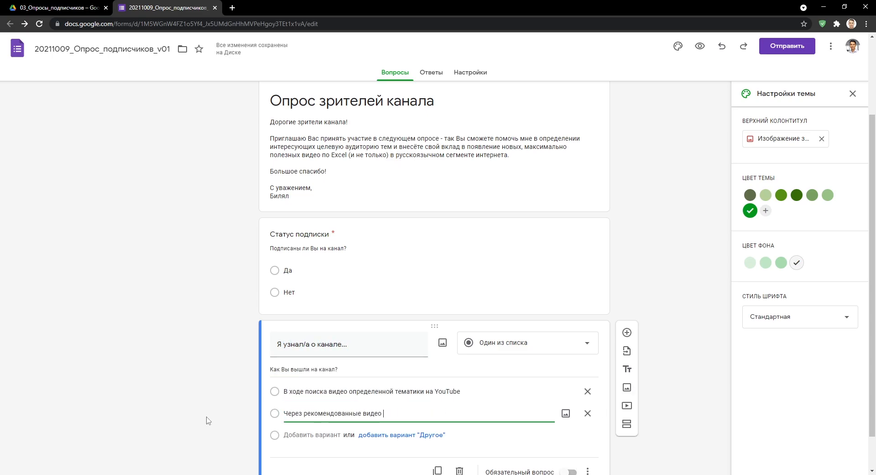
key("Return")
type("Через поисковик Google")
key("Return")
type("Через поисковик Яндекс")
key("Return")
type("По рекомендации знакомых")
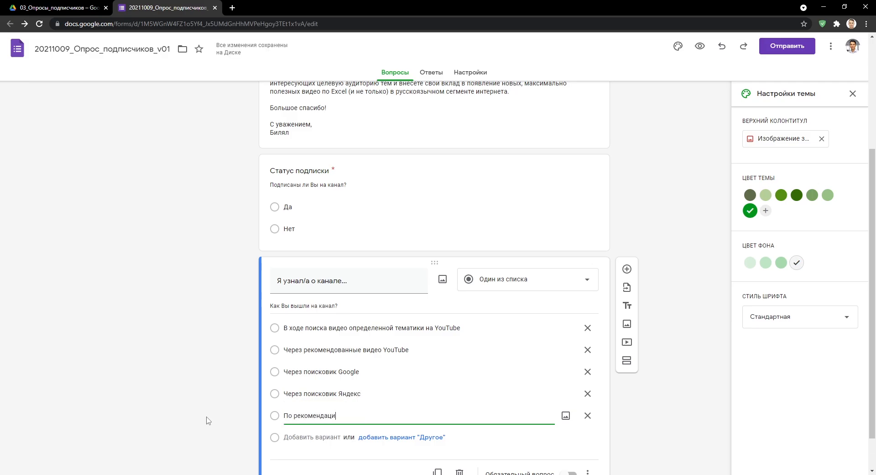
Make the question required, preview the form, and paste in the copied answer options.
scroll(208, 420, "down", 1)
left_click(568, 431)
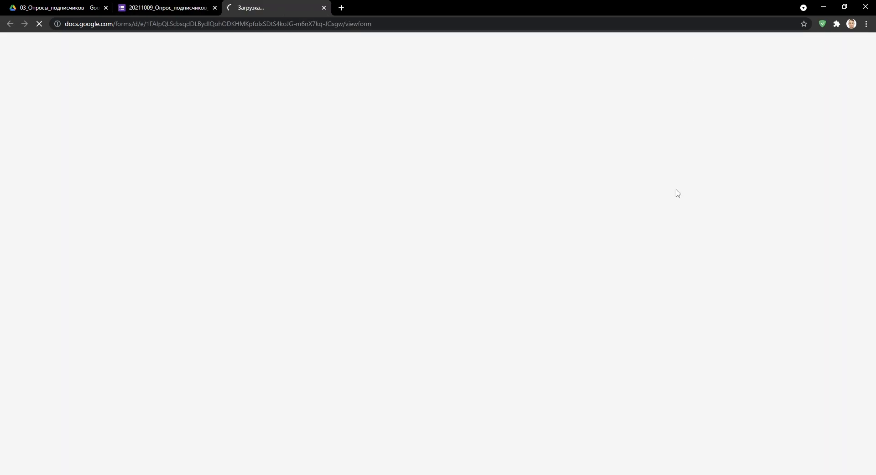
left_click(549, 405)
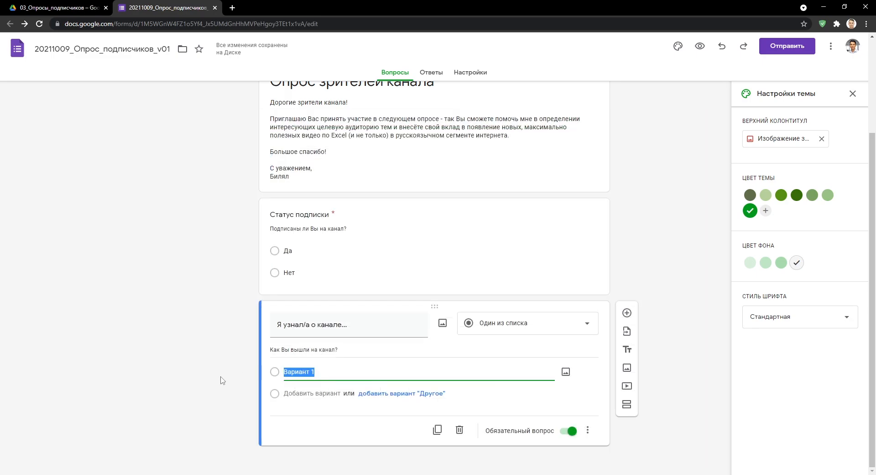
type("В ходе поиска видео определенной тематики на YouTube Через рекомендованные видео YouTube Через поисковик Google Через поисковик Яндекс По рекомендации знакомых")
left_click(853, 93)
Add a checkbox question 'Интересующие программы' with a pasted description.
left_click(627, 223)
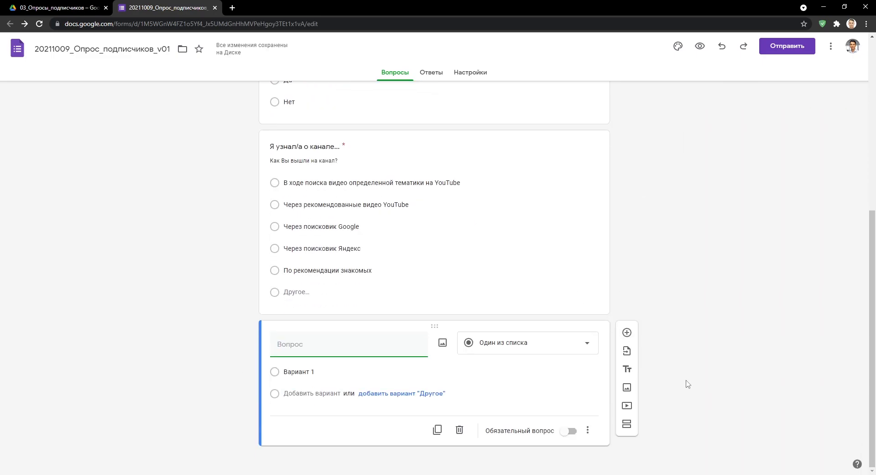
type("Интересующие программы")
left_click(593, 354)
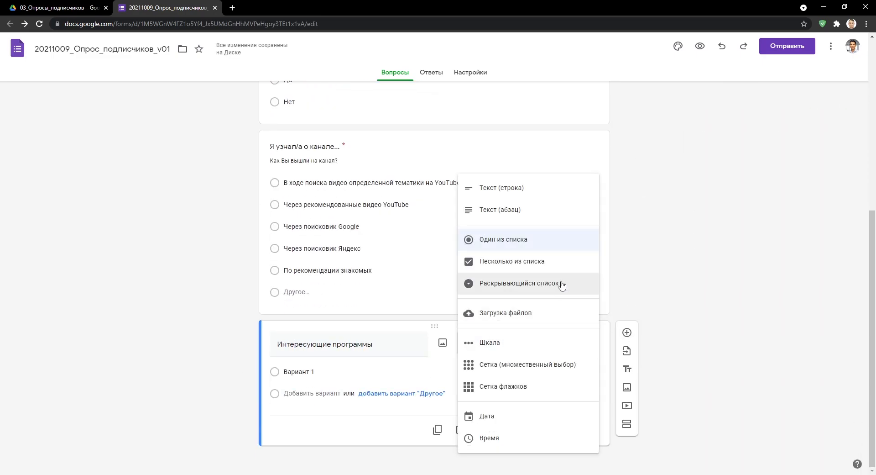
left_click(557, 262)
left_click(587, 430)
left_click(683, 387)
type("По каким программам Вы хотели бы видеть видео на канале?")
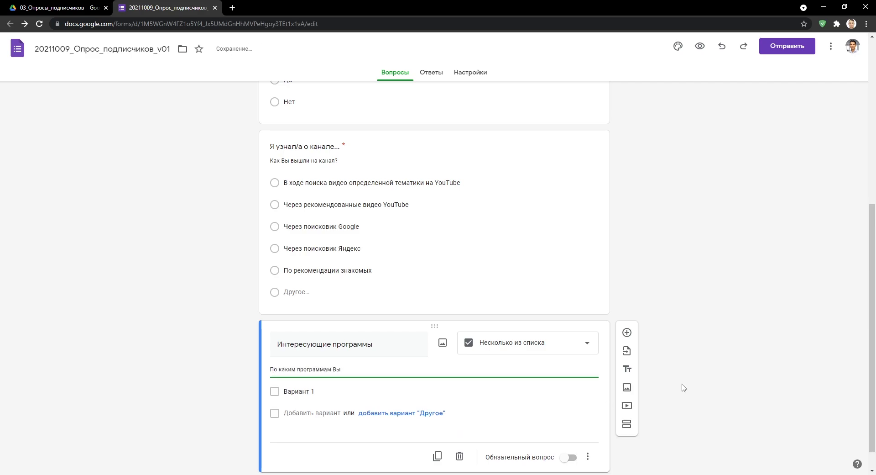
Enter checkbox options Excel, Google Sheets, LibreOffice and Word.
key("Tab")
type("Excel")
key("Return")
type("Google Sheets")
key("Return")
type("LibreOffice")
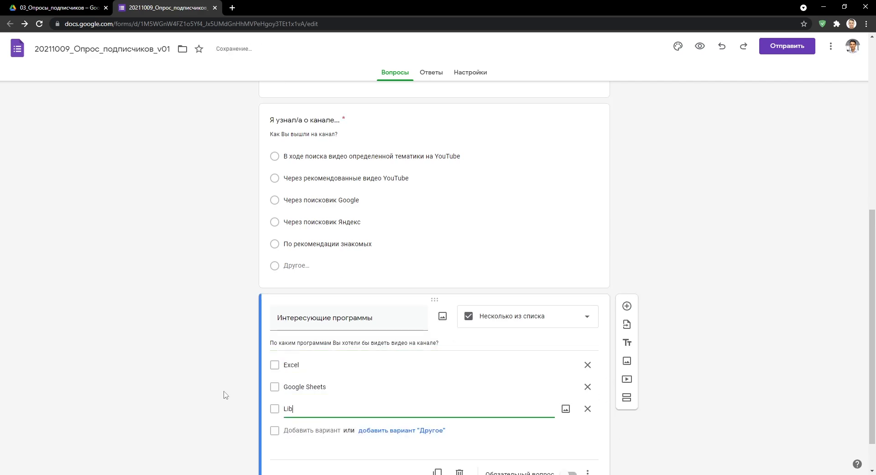
key("Return")
type("Word")
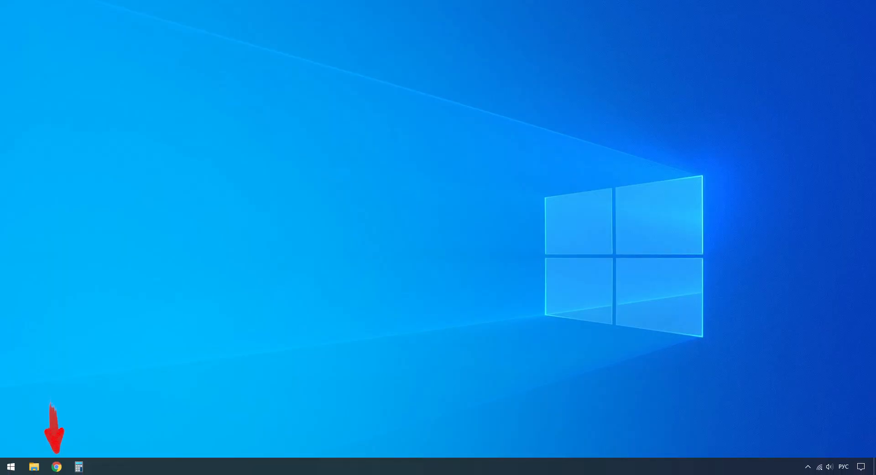
Launch Chrome from the taskbar and bring up the Google apps list.
left_click(57, 467)
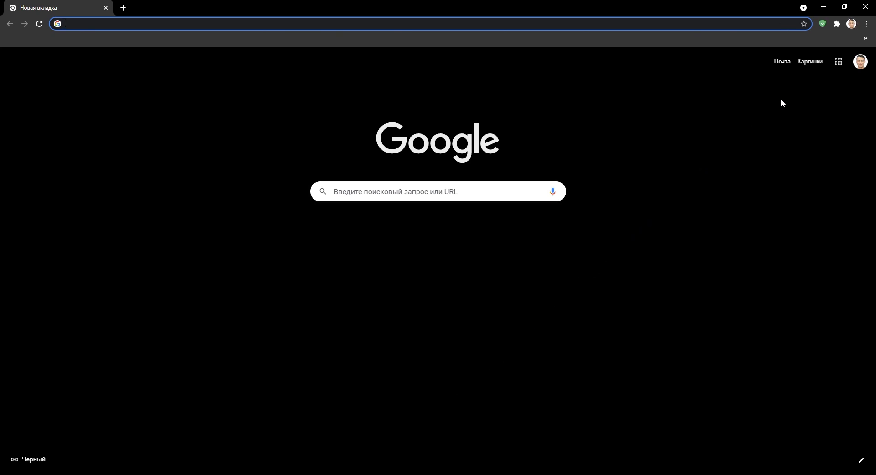
left_click(838, 63)
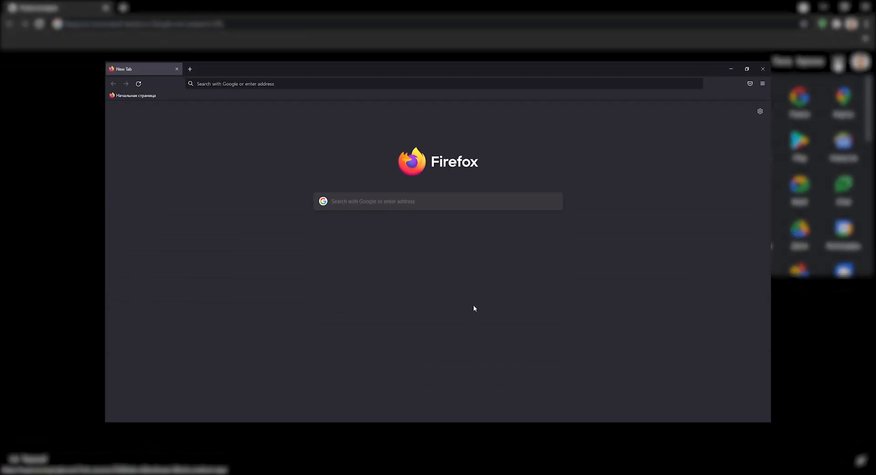
Go to google.com and open Google Drive from the Google apps list.
left_click(292, 79)
type("google.com/")
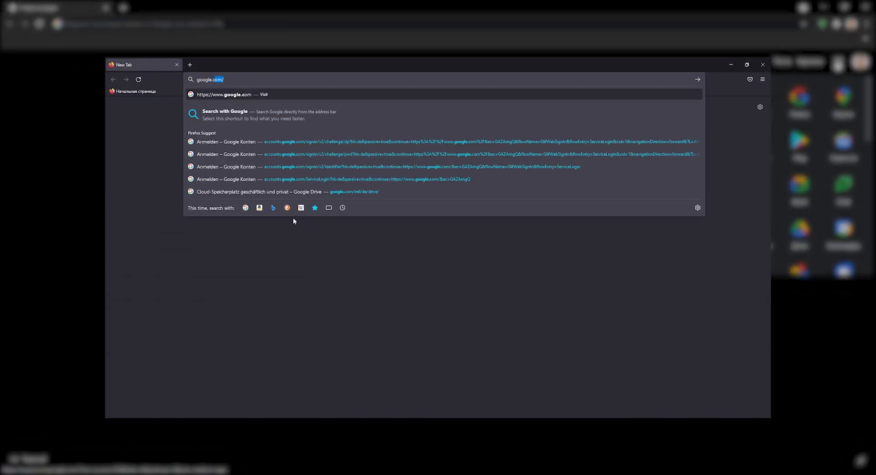
key("Return")
left_click(743, 97)
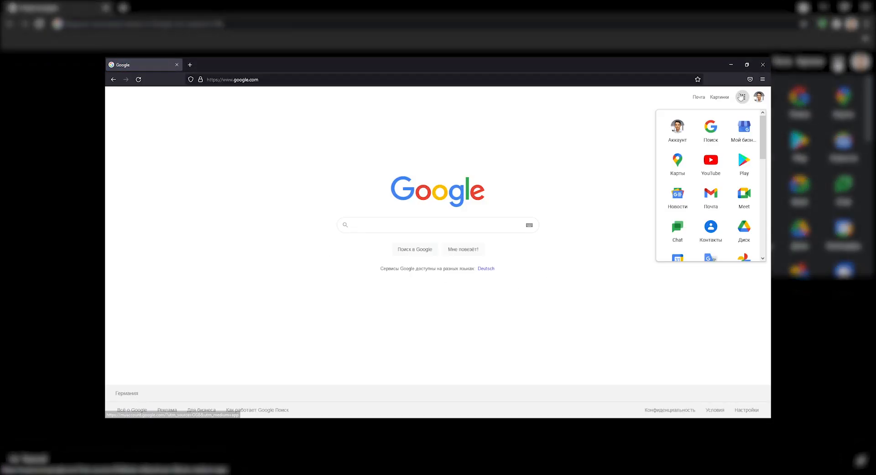
left_click(631, 300)
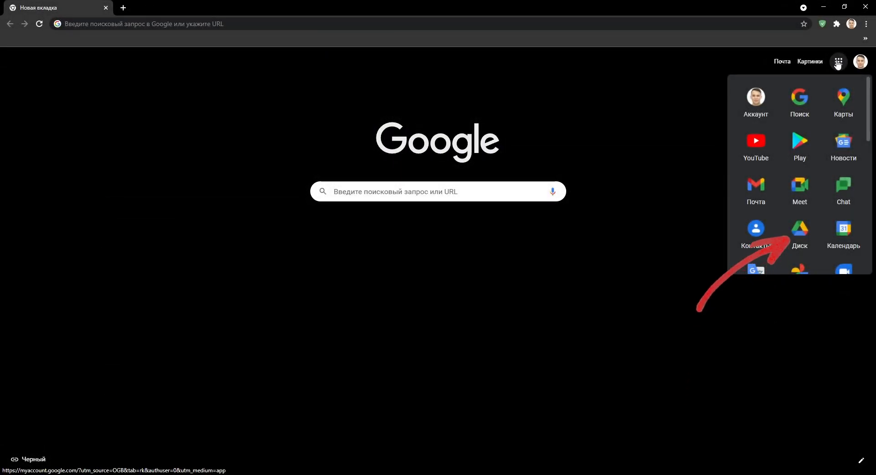
left_click(800, 231)
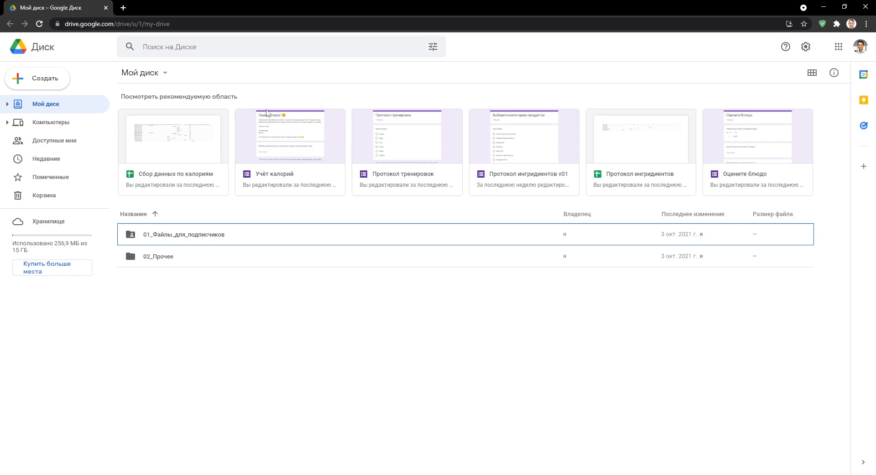
Create a new Drive folder named 03_Опросы_подписчиков.
left_click(56, 78)
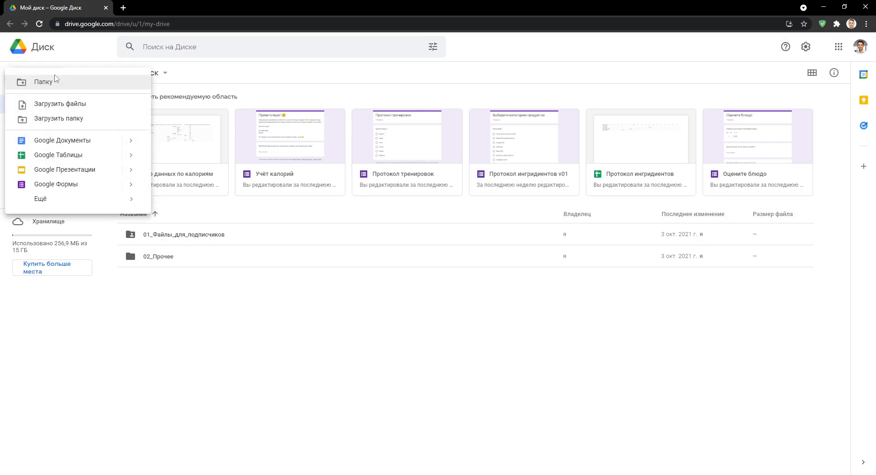
left_click(47, 84)
type("03")
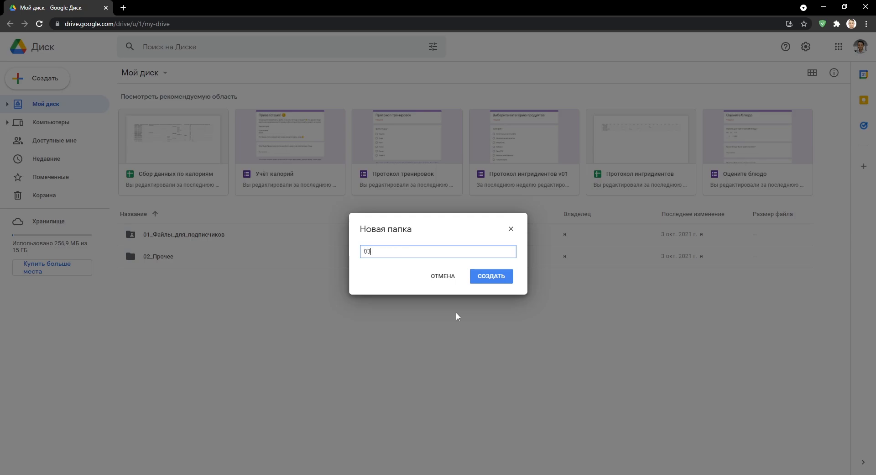
type("_Опросы_подписчиков")
left_click(484, 281)
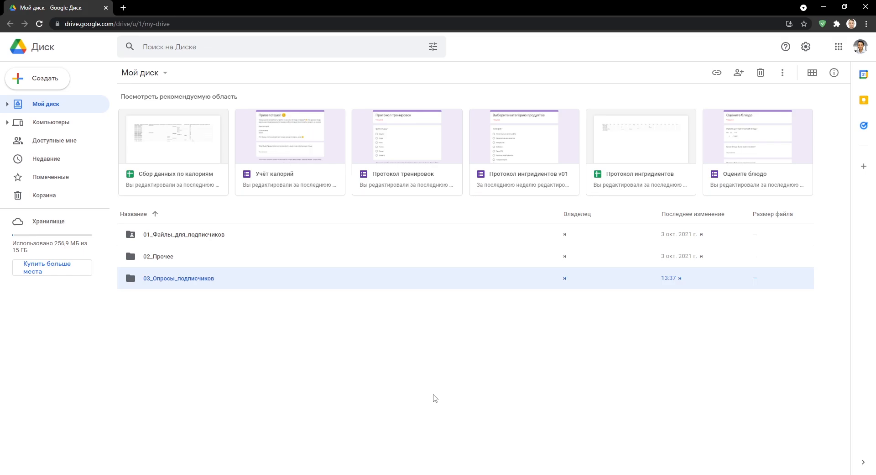
Open 03_Опросы_подписчиков and create a new blank Google Form inside it.
double_click(215, 283)
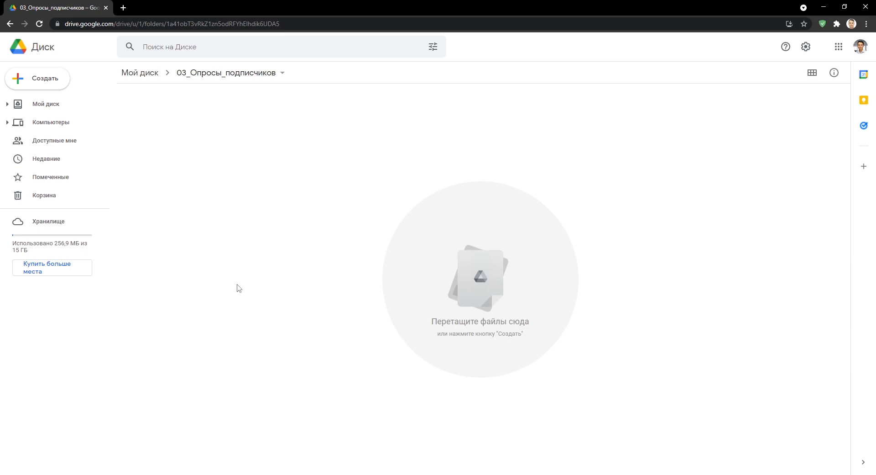
left_click(53, 84)
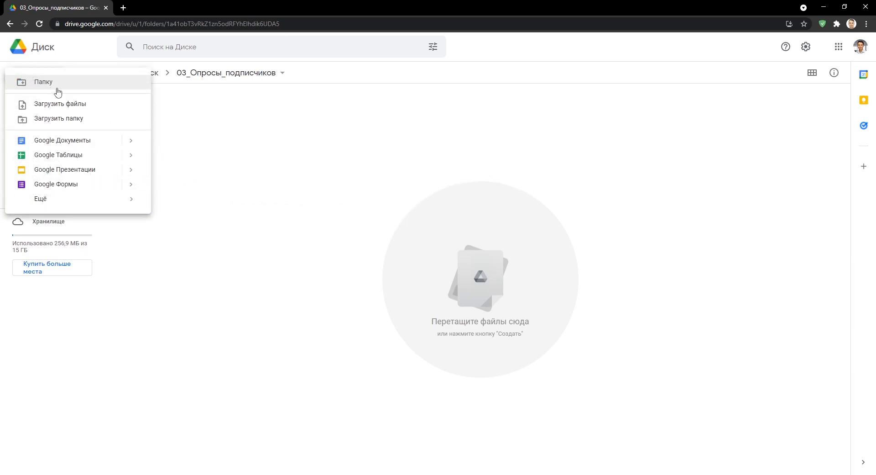
left_click(84, 185)
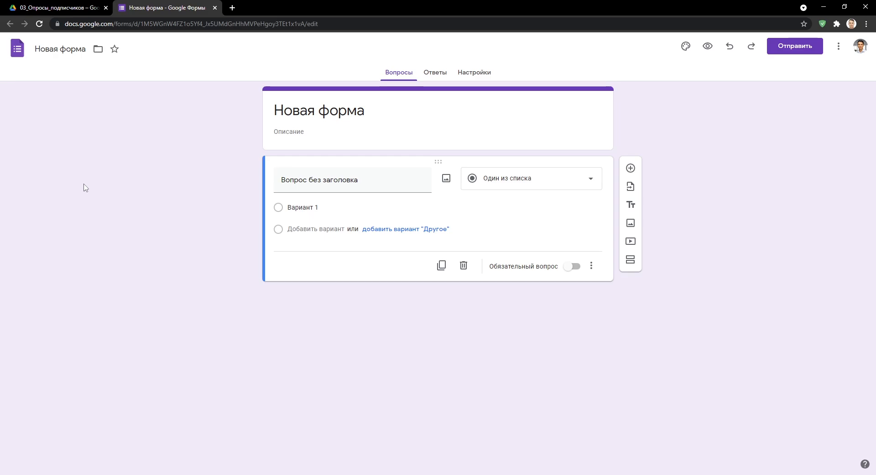
left_click(75, 8)
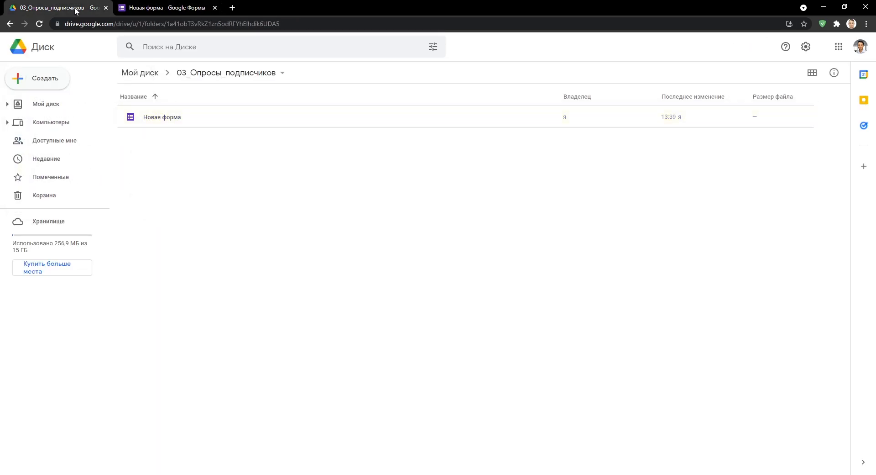
left_click(123, 8)
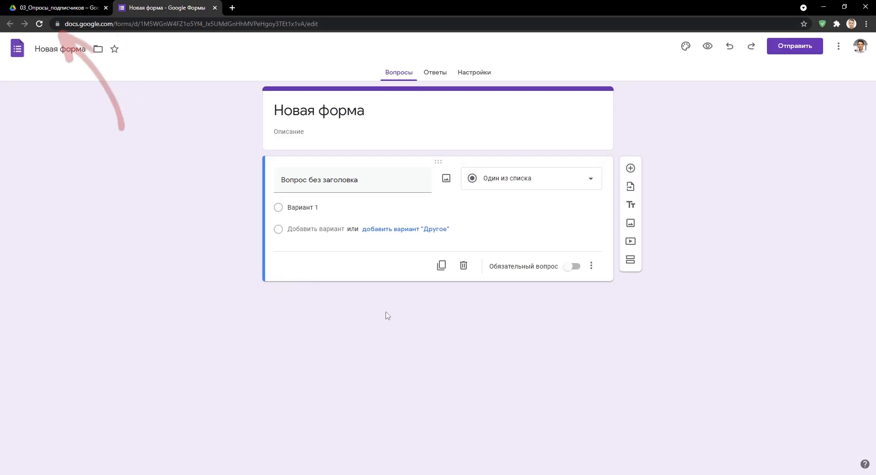
left_click(62, 50)
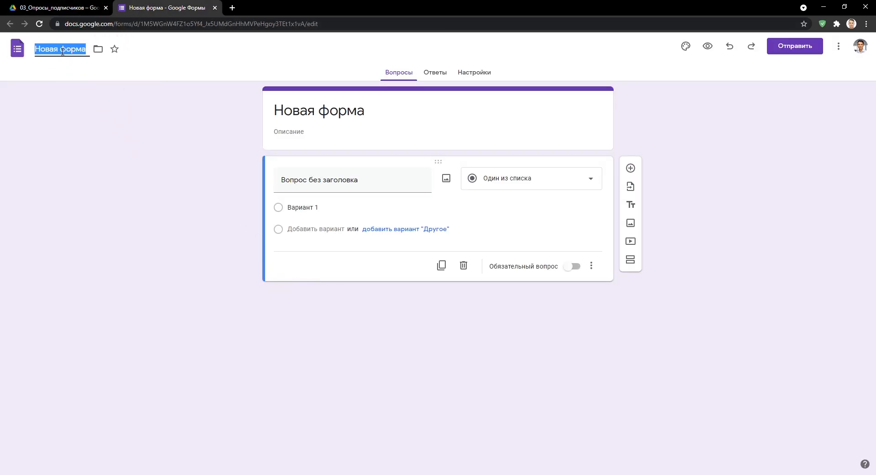
type("20211009_Опрос_подписчиков_v01")
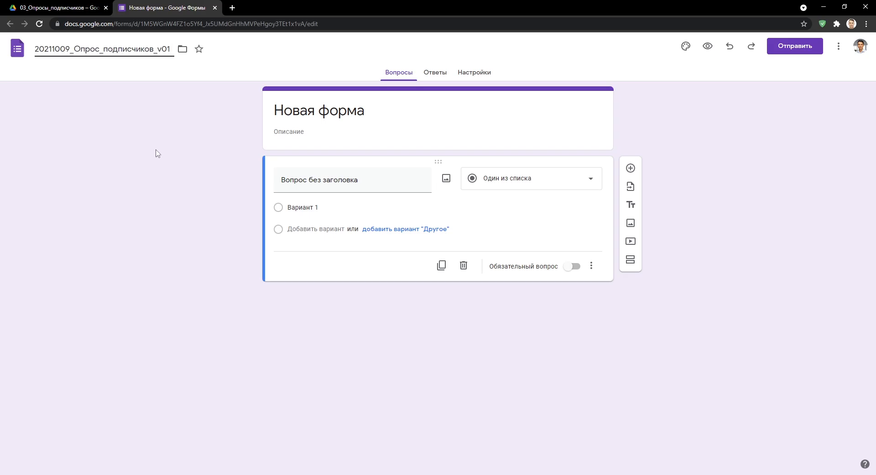
key("Return")
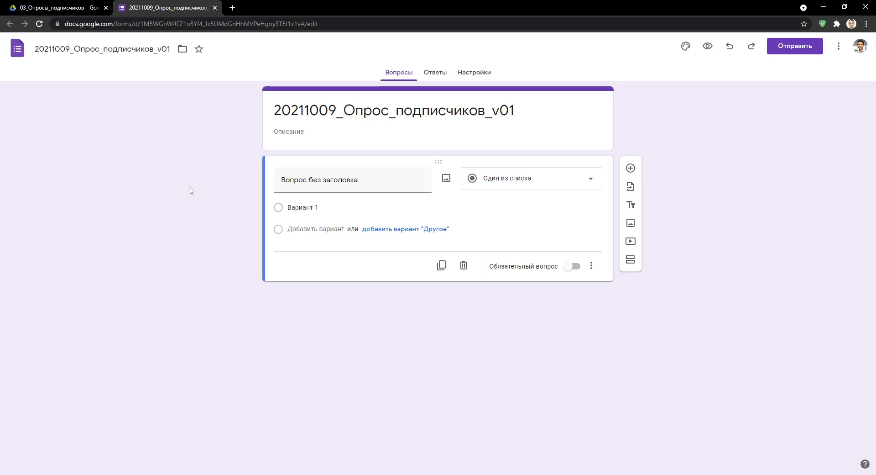
left_click(92, 9)
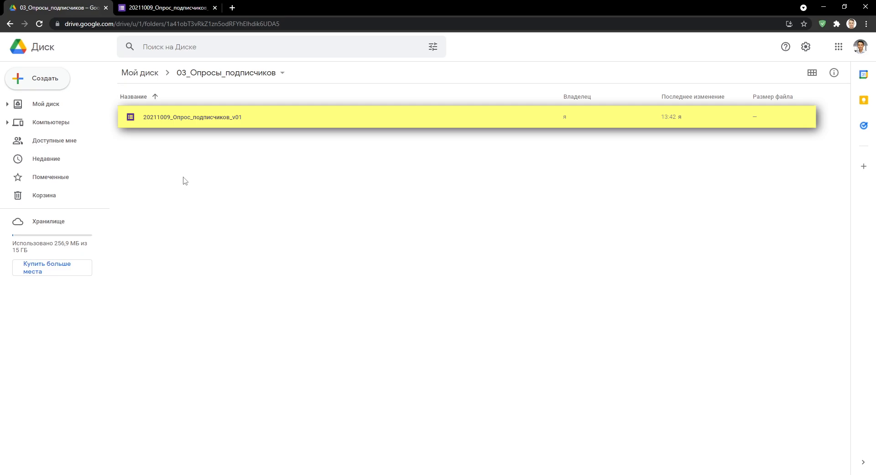
left_click(175, 7)
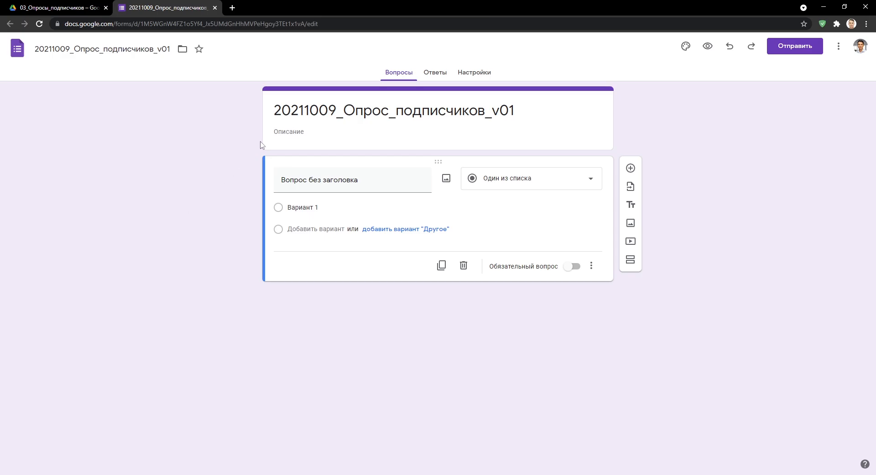
Title the form 'Опрос зрителей канала' and begin the description with 'Дорогие зрители канала!' and the invitation.
left_click(287, 113)
type("Опрос зрителей канала")
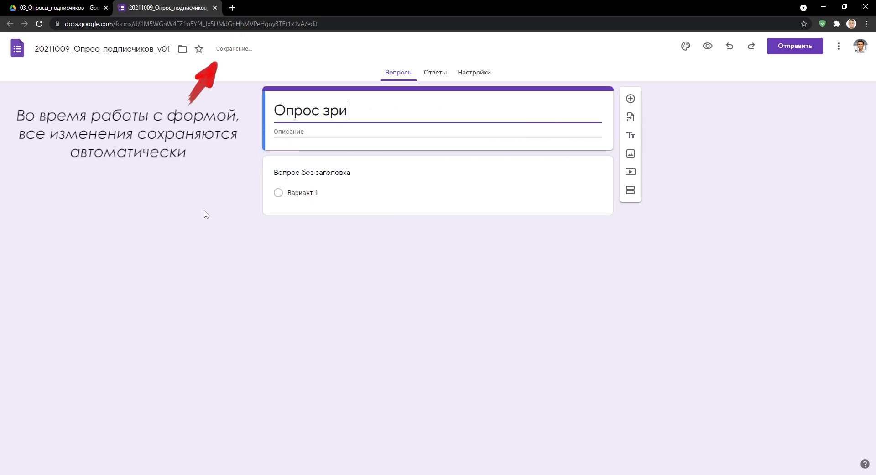
left_click(206, 215)
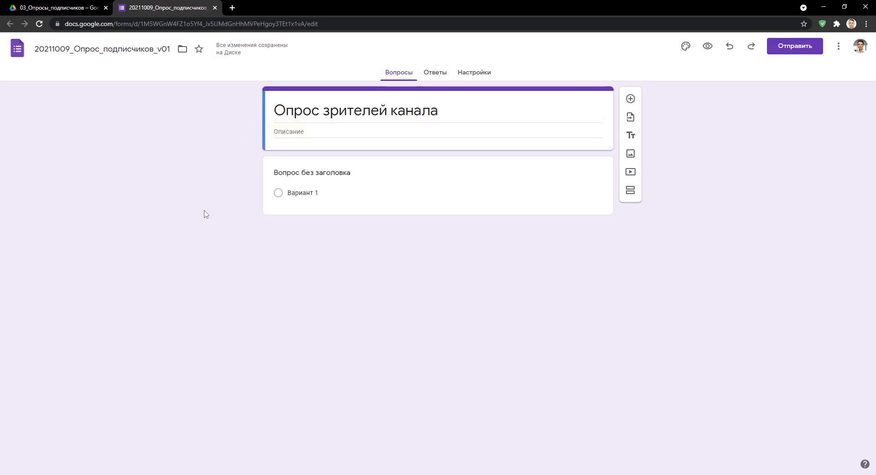
type("Дорогие зрители канала!")
key("Return")
key("Return")
type("Приглашаю Вас принять участие в следующе")
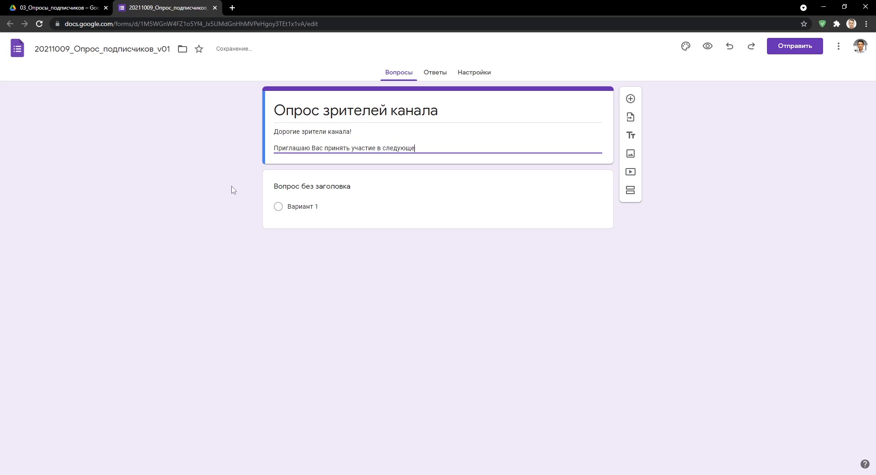
type("м опросе - так Вы сможете помочь мне в определении интересующих целевую аудиторию тем и внесёте свой вклад в поя")
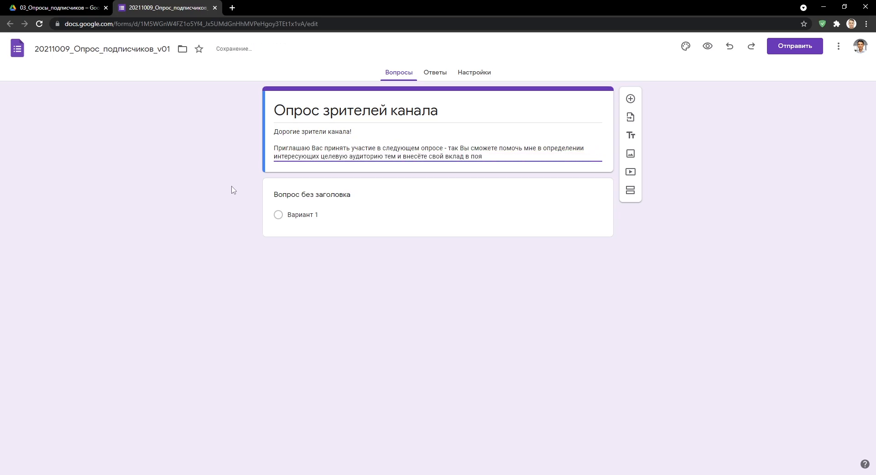
type("вление новых, максимально полезных видео по Excel ()и не только в русскоязычном сегменте интернета.")
Finish the description with 'Большое спасибо!', 'С уважением,' and the author's signature.
key("Return")
key("Return")
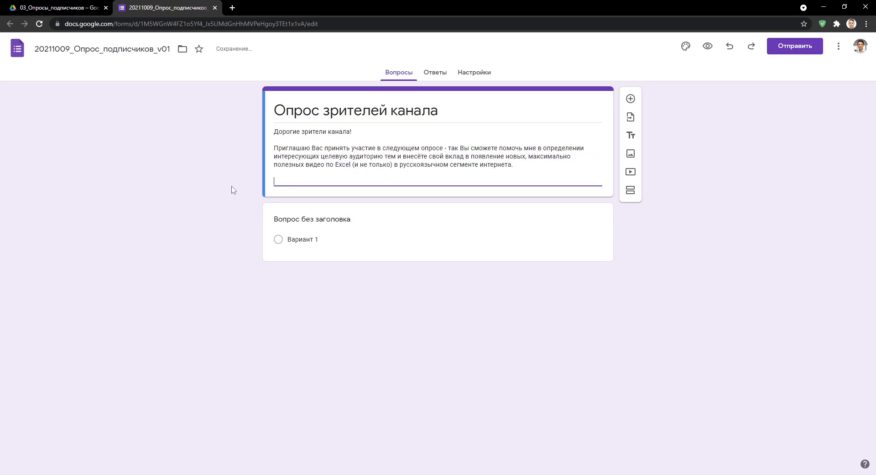
type("Большое спасибо!")
key("Return")
key("Return")
type("С уважением,")
key("Return")
type("Билял")
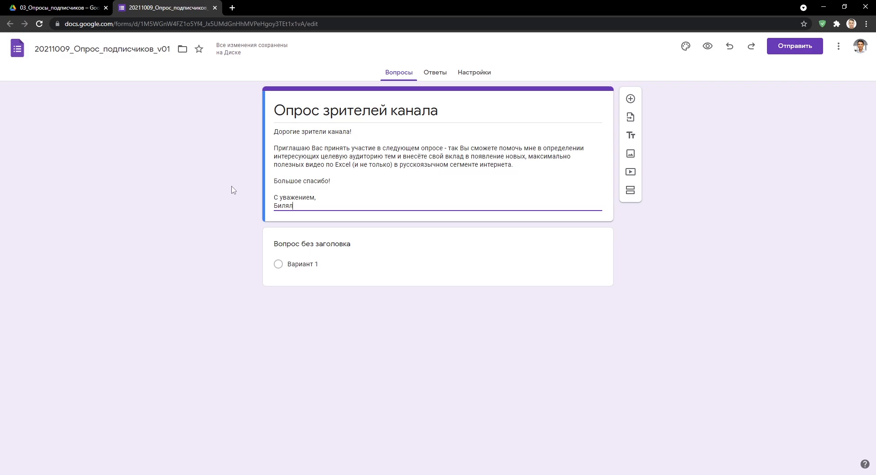
left_click(292, 244)
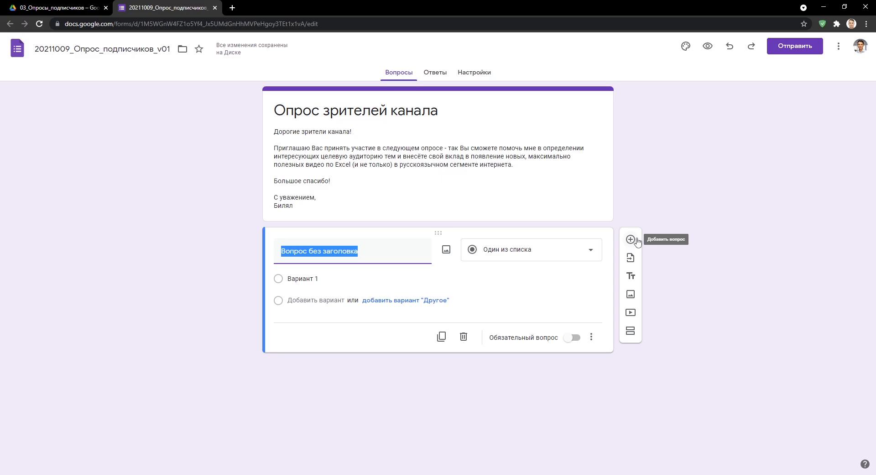
left_click(591, 250)
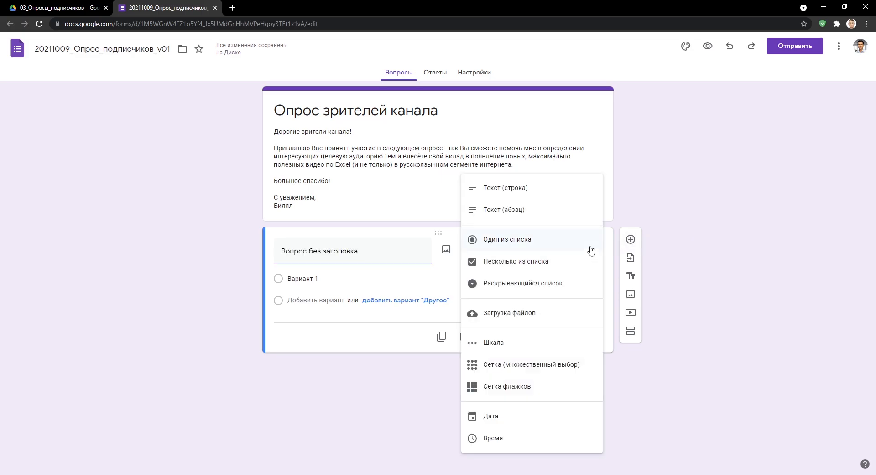
left_click(592, 250)
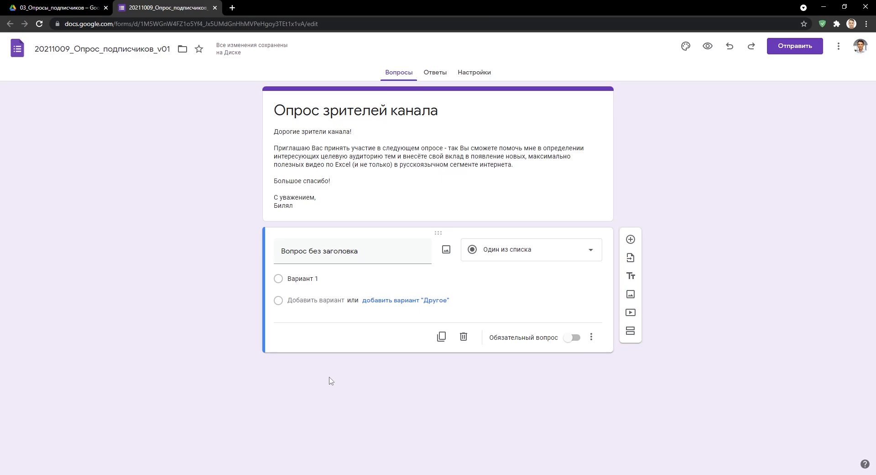
Insert the 01_Баннер_опроса banner image after the question.
left_click(634, 294)
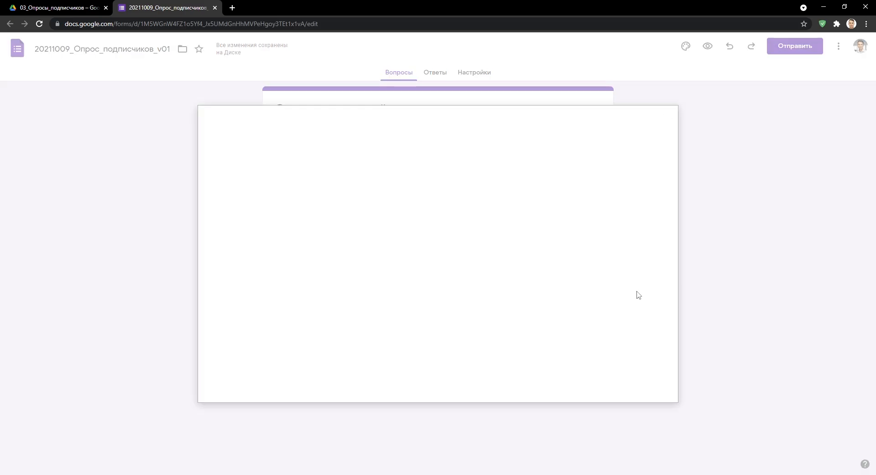
left_click(438, 311)
left_click(137, 68)
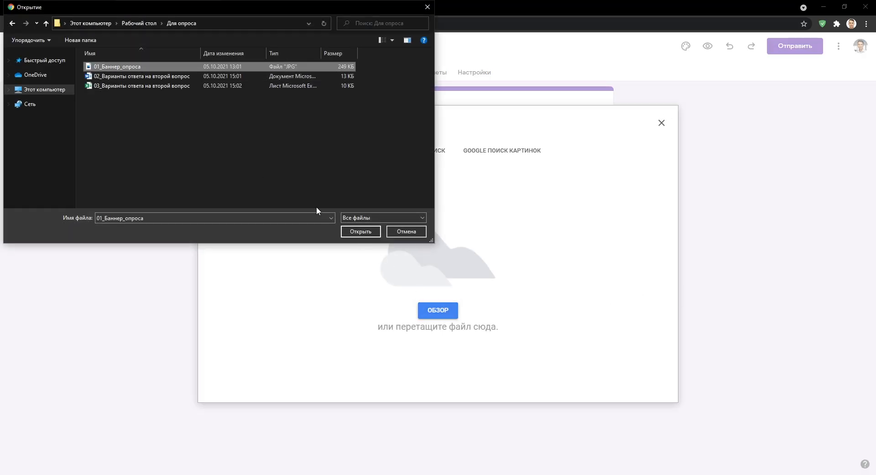
left_click(358, 231)
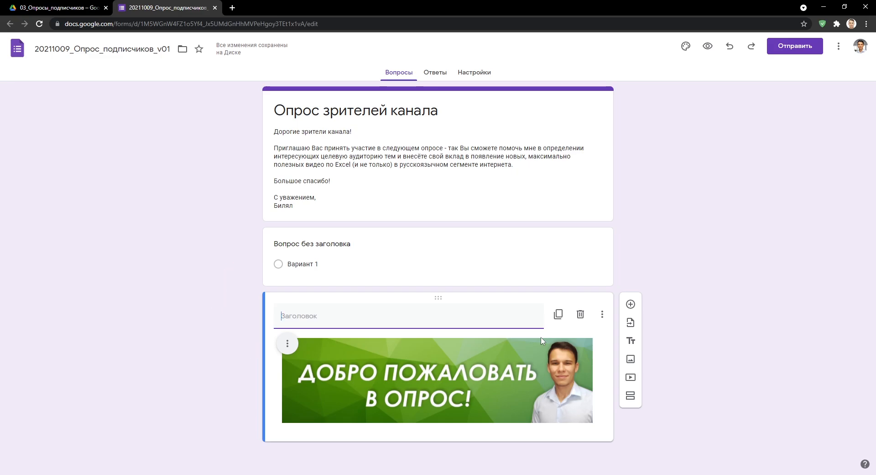
Insert the 01_Баннер_опроса banner again directly below the form description.
left_click(576, 218)
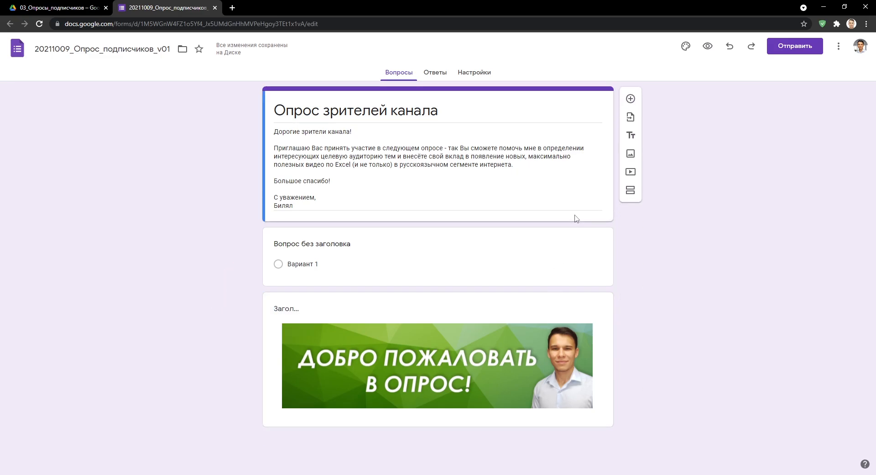
left_click(632, 157)
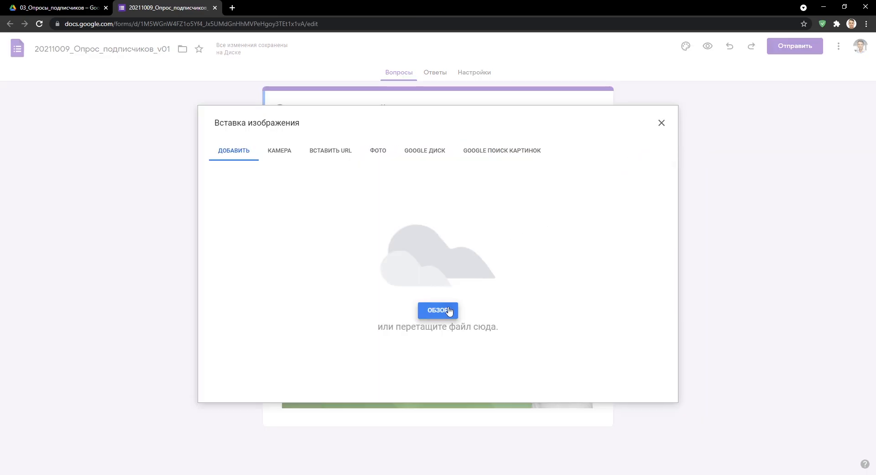
left_click(447, 309)
left_click(125, 68)
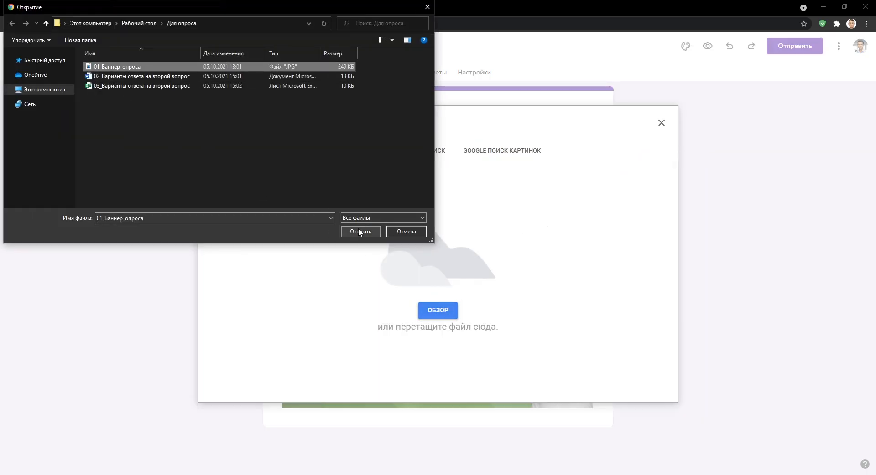
left_click(360, 231)
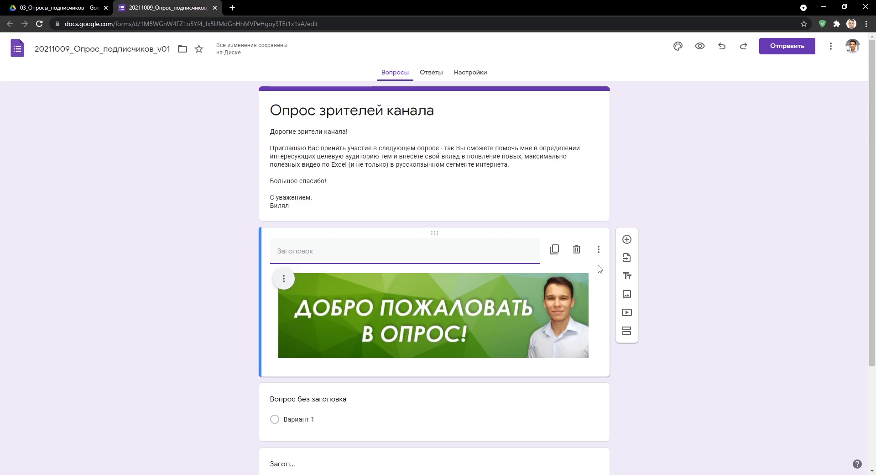
Undo the second banner and move the remaining banner above the untitled question.
key("ctrl+z")
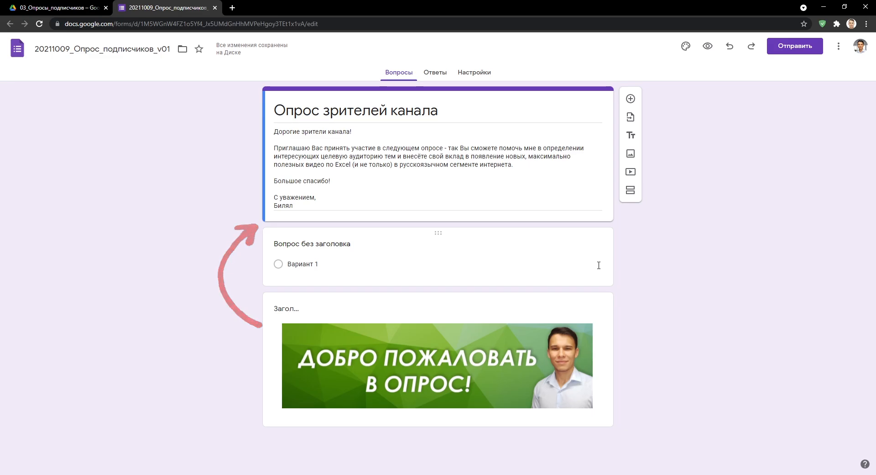
left_click(594, 294)
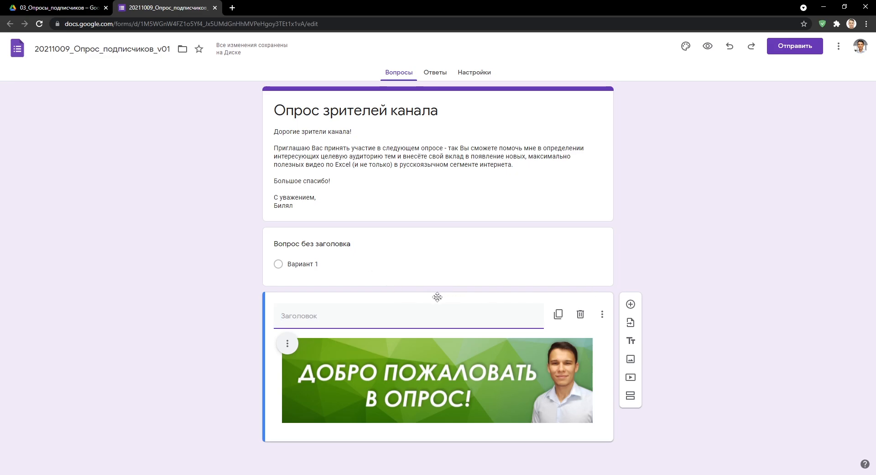
left_click_drag(437, 297, 434, 221)
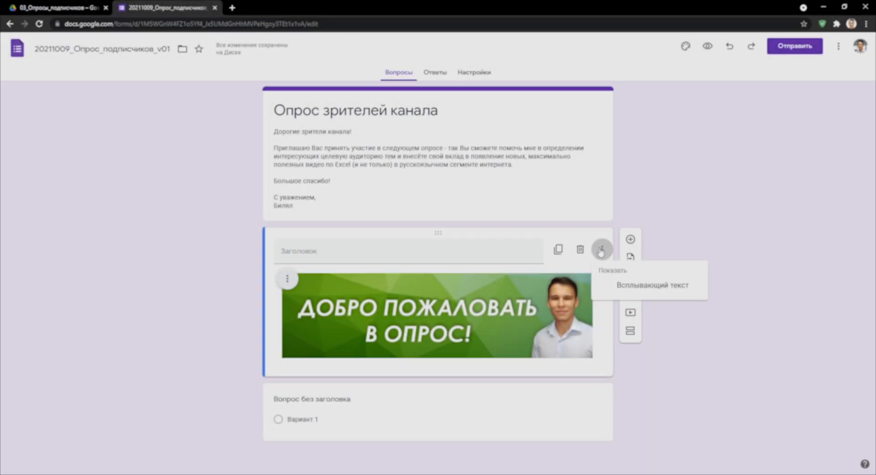
left_click(600, 250)
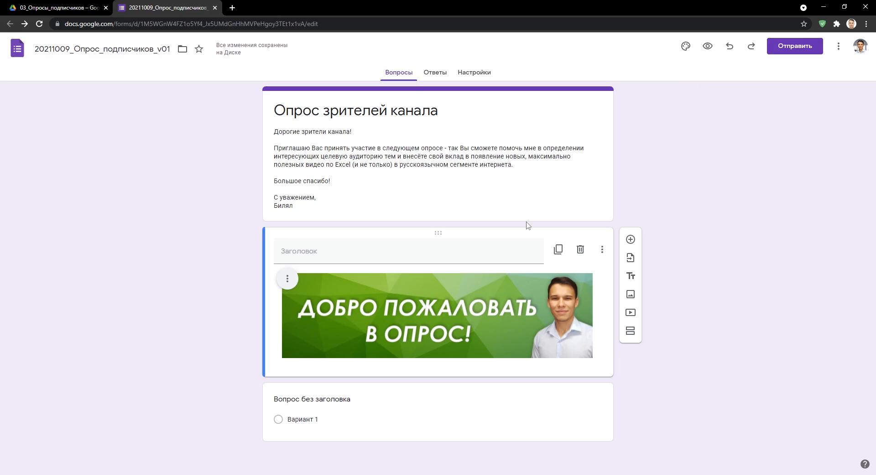
Preview the form to check the banner placement, then return to editing.
left_click(703, 48)
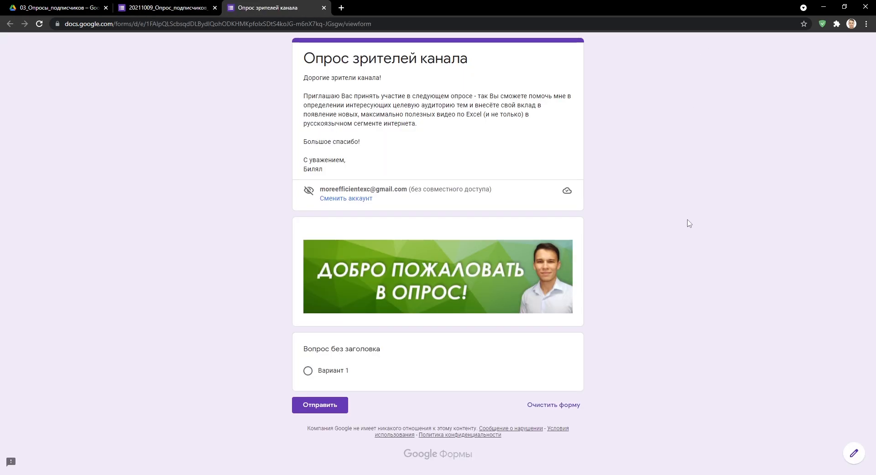
key("ctrl+w")
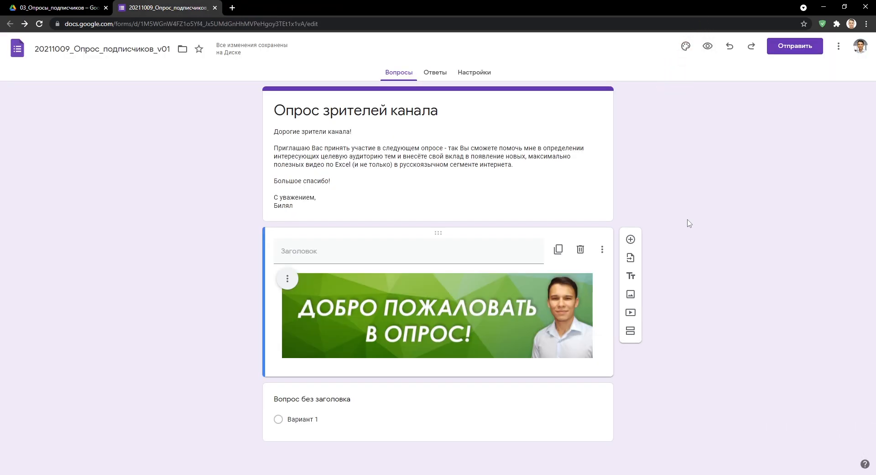
left_click(685, 47)
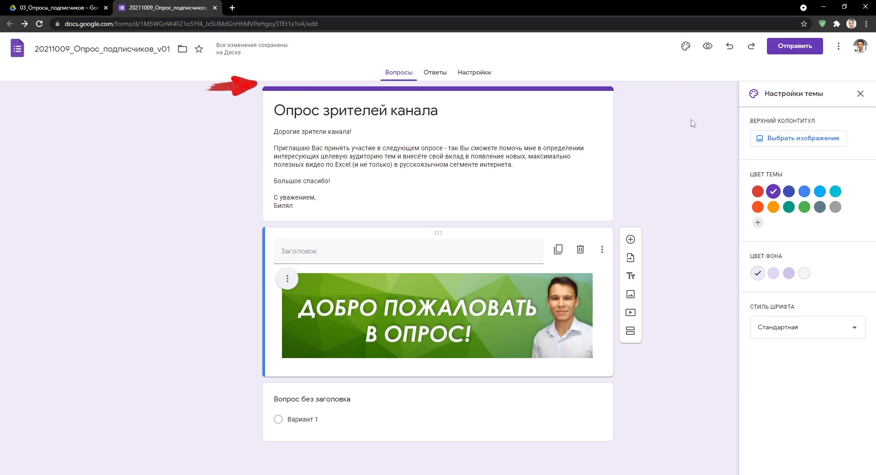
Browse the theme header image categories Иллюстрации, День рождения, Еда и напитки, Работа и учеба.
left_click(785, 138)
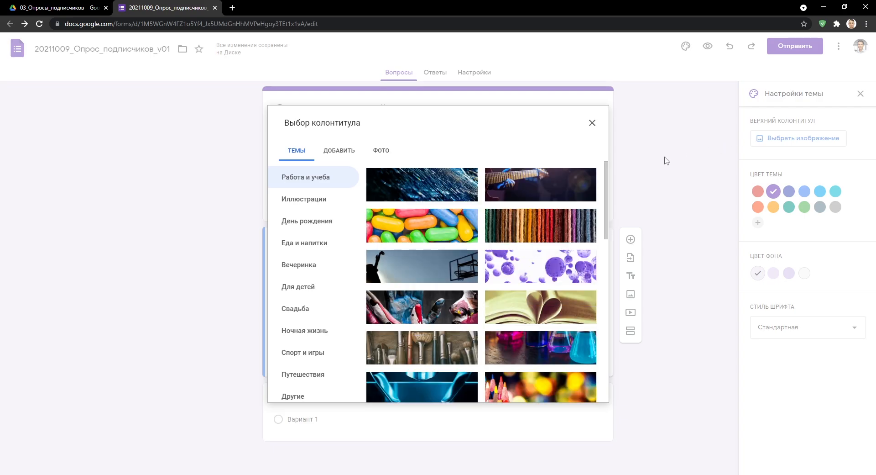
left_click(334, 200)
left_click(328, 220)
left_click(324, 242)
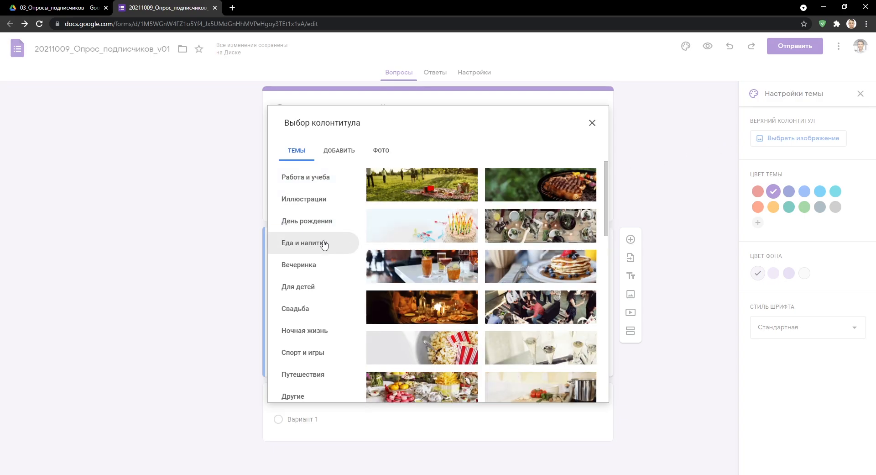
left_click(324, 180)
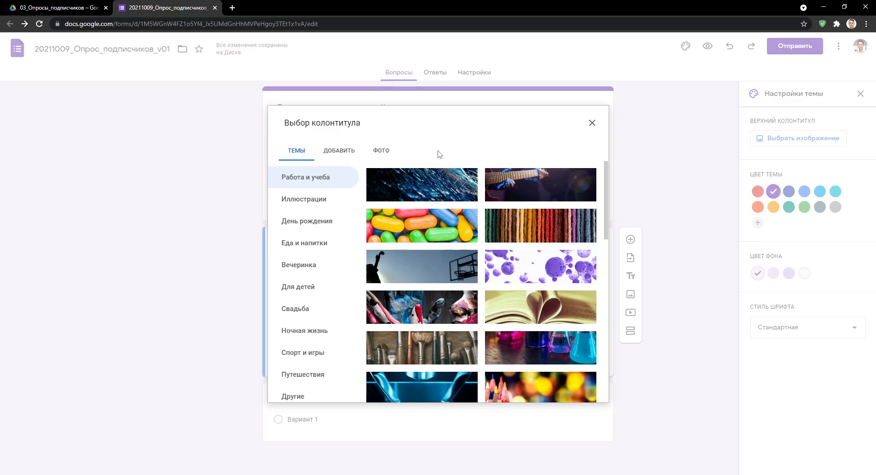
Upload 01_Баннер_опроса as the form's header image and confirm it.
left_click(347, 152)
left_click(429, 313)
left_click(174, 65)
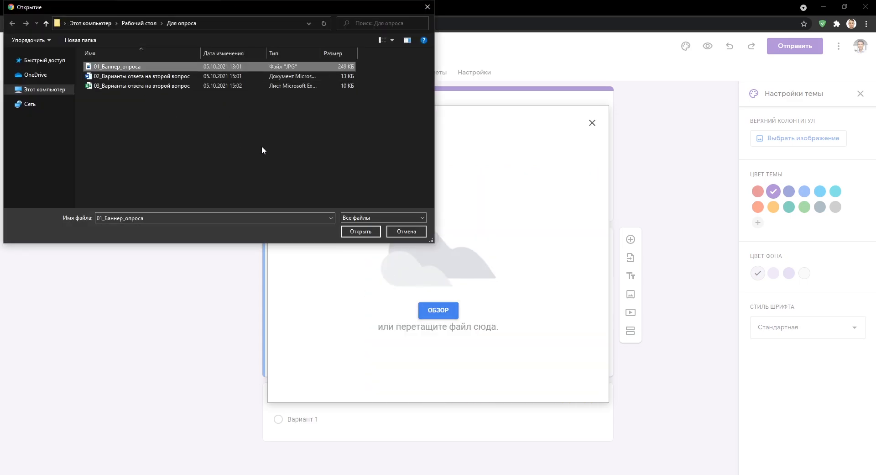
left_click(359, 232)
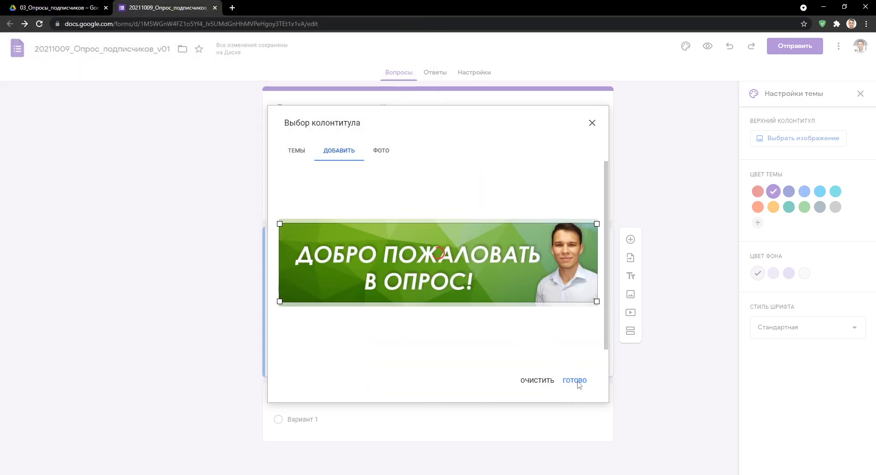
left_click(575, 381)
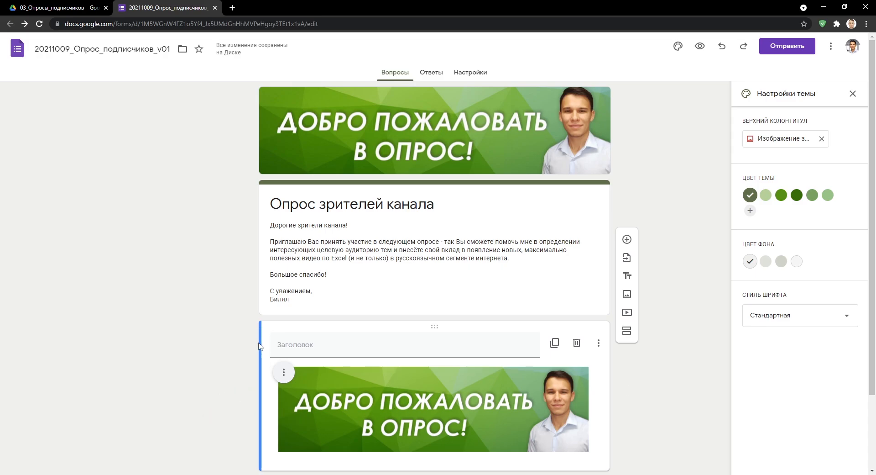
Delete the duplicate body banner, add custom theme colour #00961b, and set a white background.
left_click(576, 343)
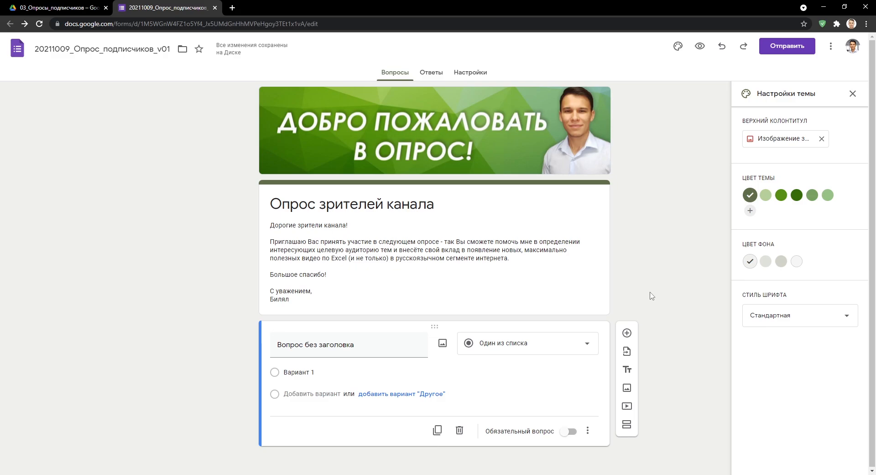
left_click(751, 210)
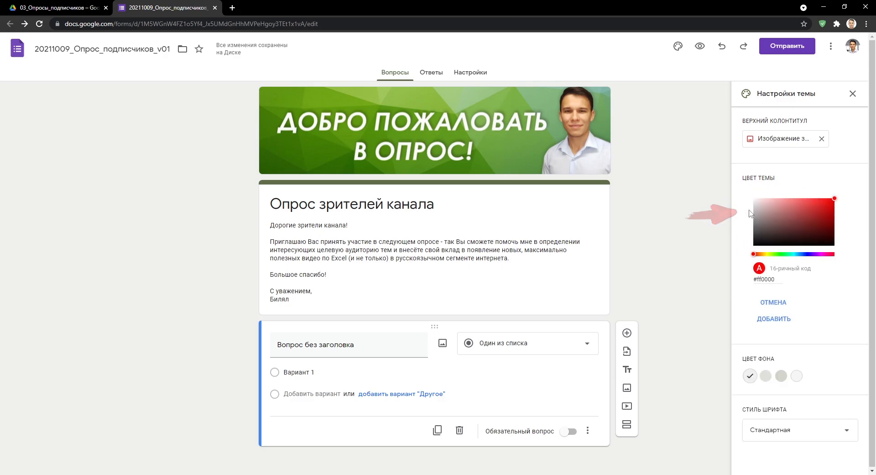
left_click_drag(754, 253, 783, 254)
left_click_drag(834, 204, 842, 218)
left_click(772, 318)
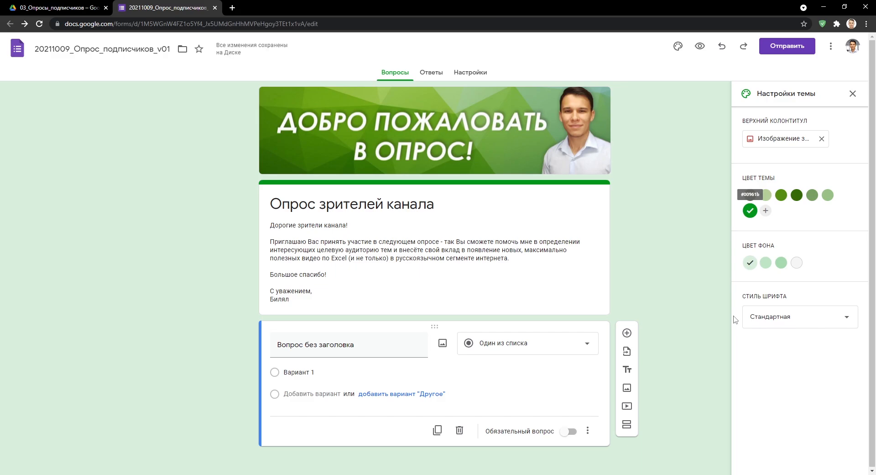
left_click(796, 262)
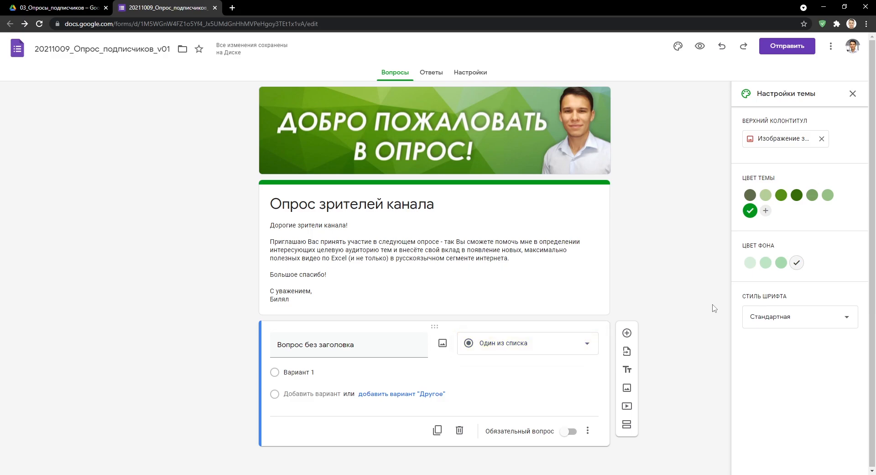
Title the first question 'Статус подписки' with description 'Подписаны ли Вы на канал?'.
left_click(378, 347)
type("Статус ")
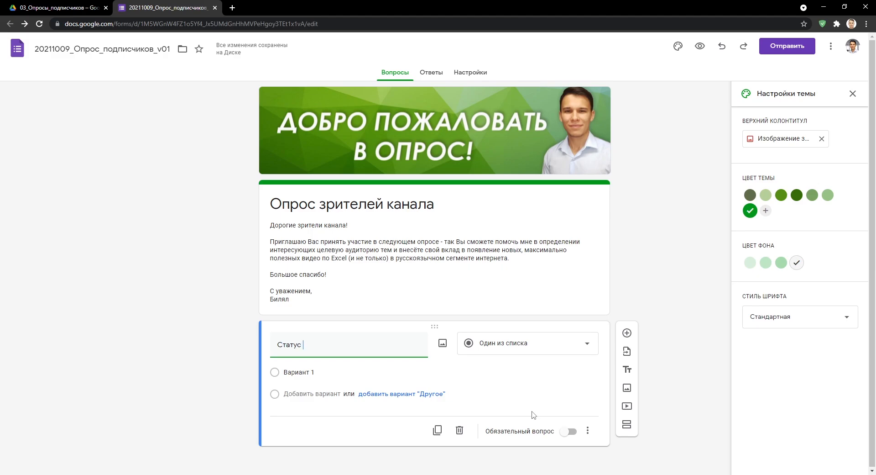
type("подписки")
left_click(588, 431)
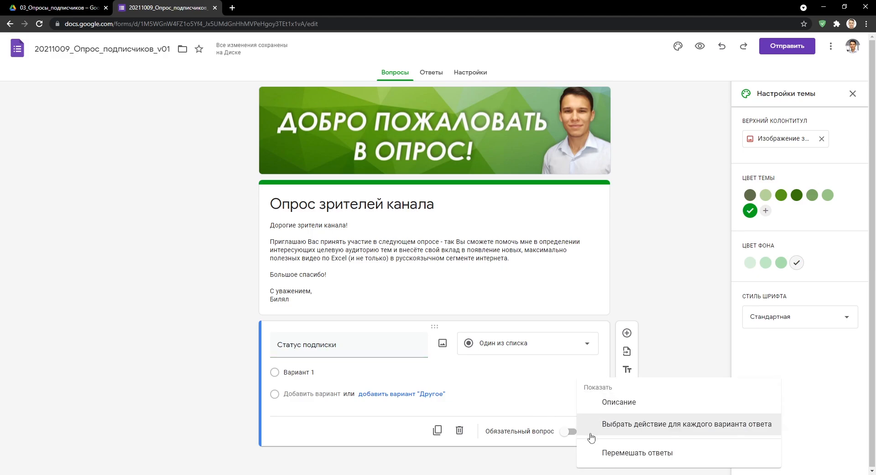
left_click(603, 403)
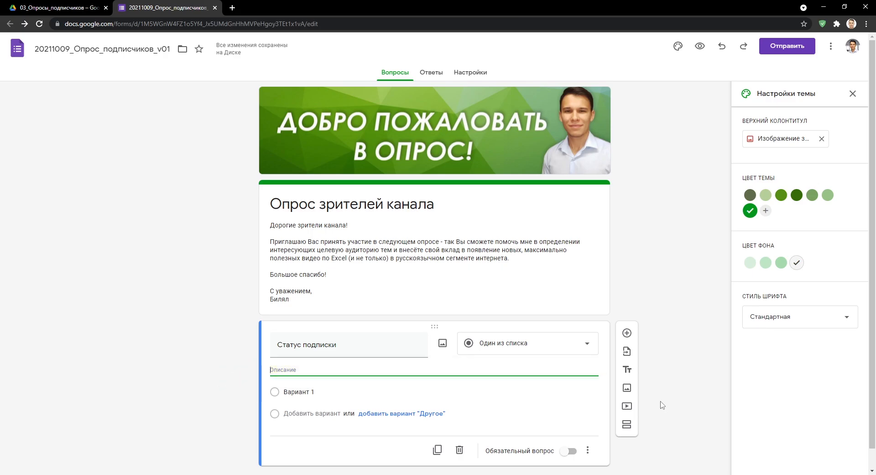
type("Подписаны ли Вы на канал?")
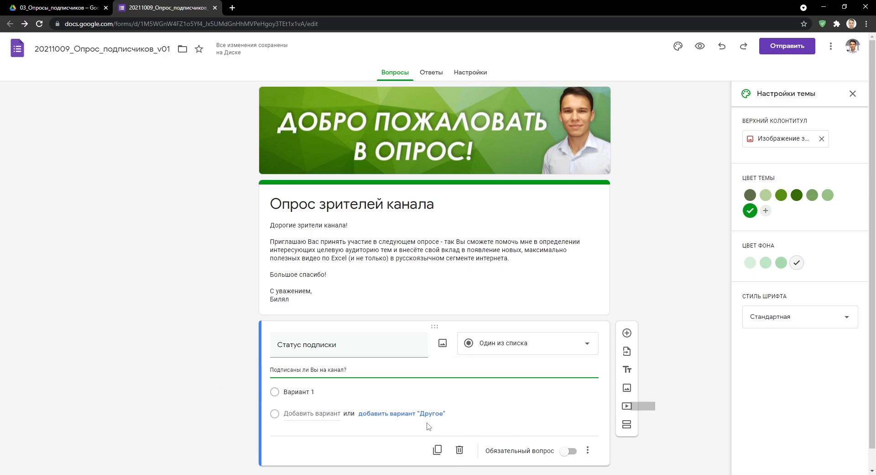
Give the question answers Да and Нет and make it required.
left_click(324, 394)
type("Да")
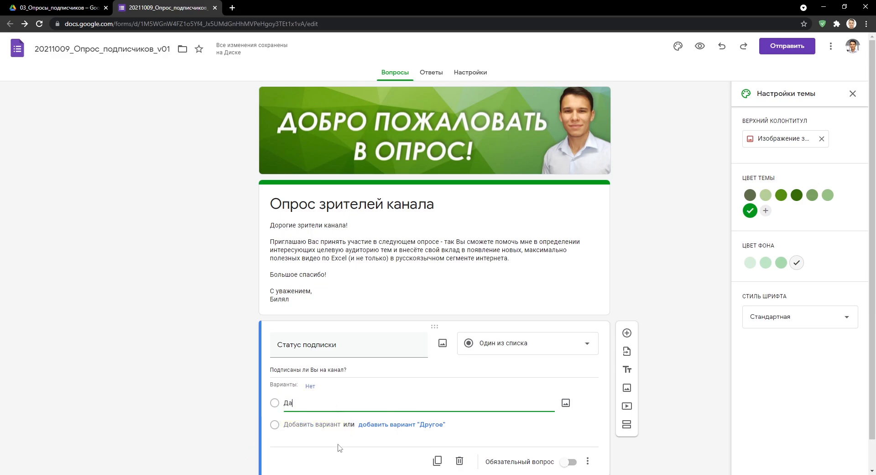
left_click(324, 428)
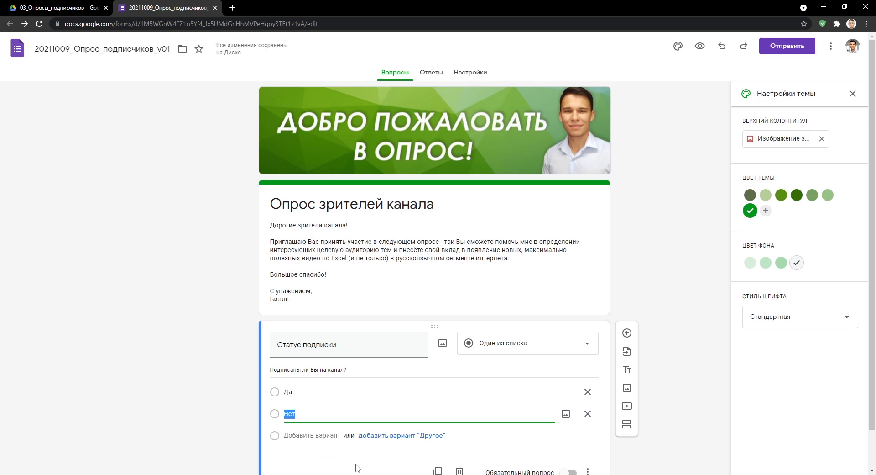
type("Второй вариант")
key("ctrl+z")
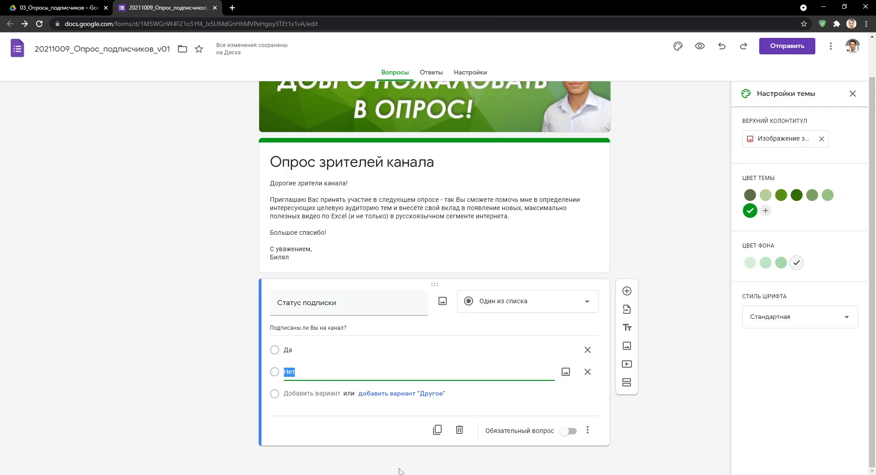
left_click(569, 433)
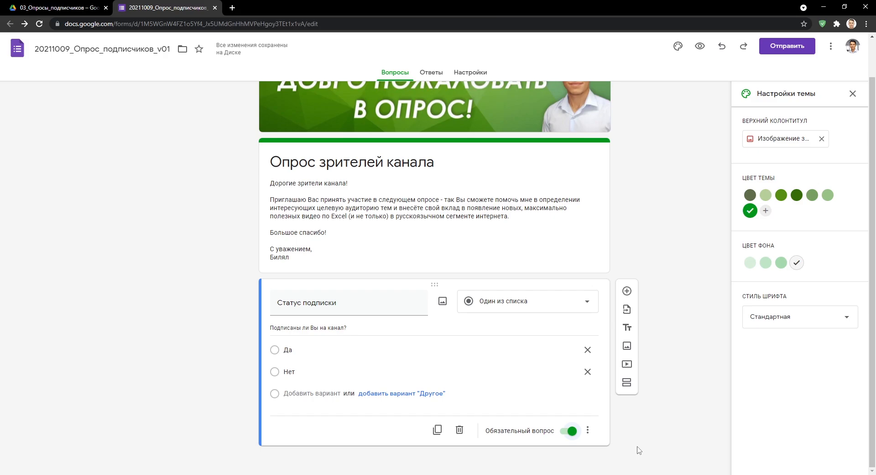
left_click(700, 47)
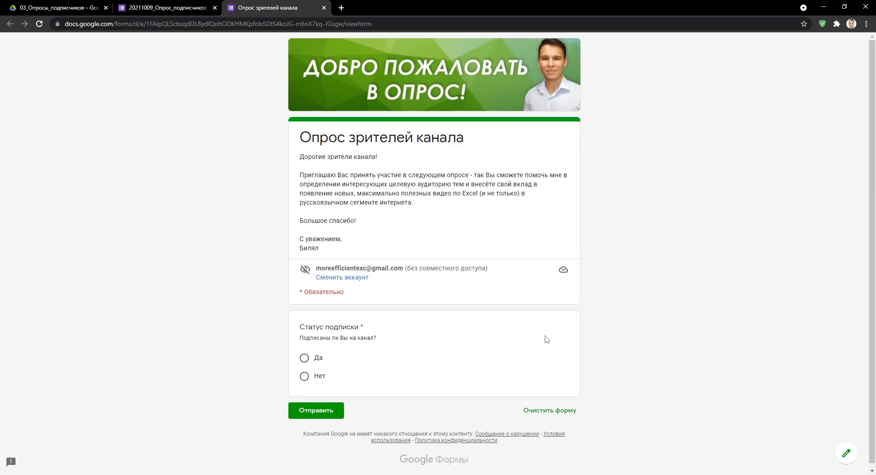
left_click(305, 358)
left_click(305, 377)
left_click(304, 358)
left_click(532, 410)
left_click(475, 286)
left_click(323, 8)
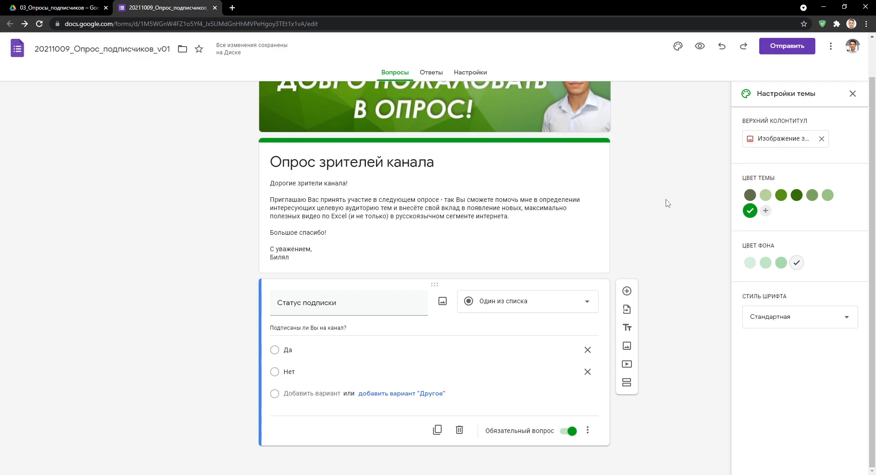
Insert a blank Один из списка question with Вариант 1 below the required Статус подписки question.
left_click(588, 429)
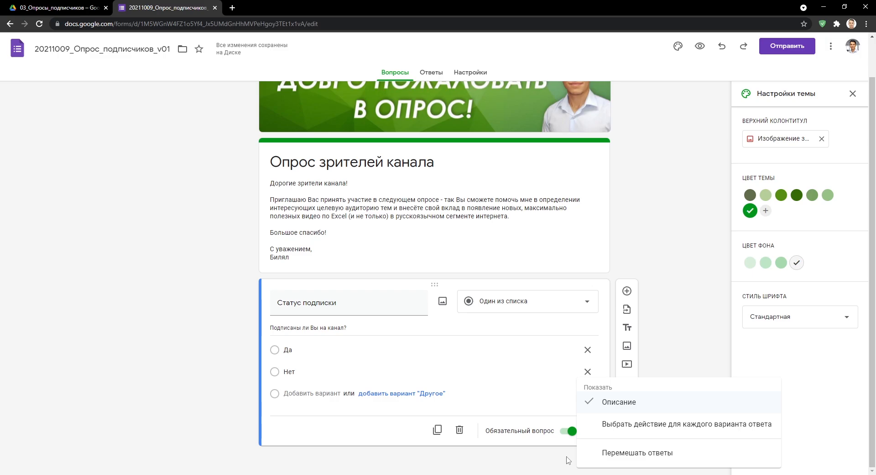
left_click(568, 459)
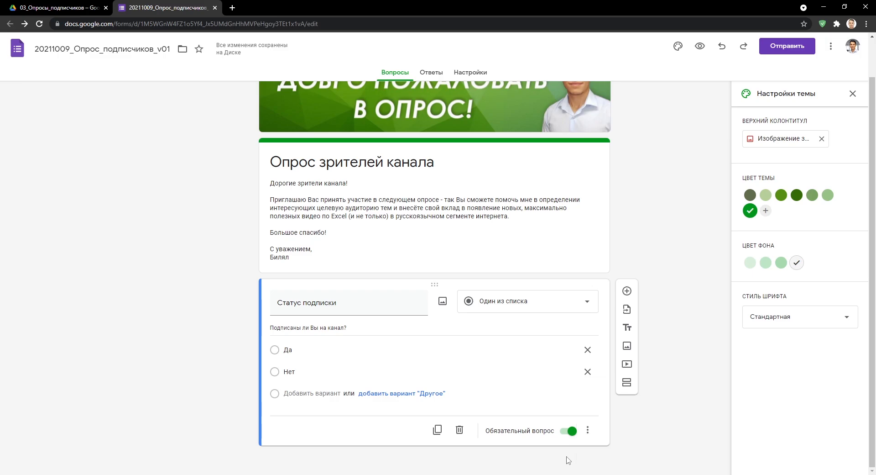
left_click(627, 291)
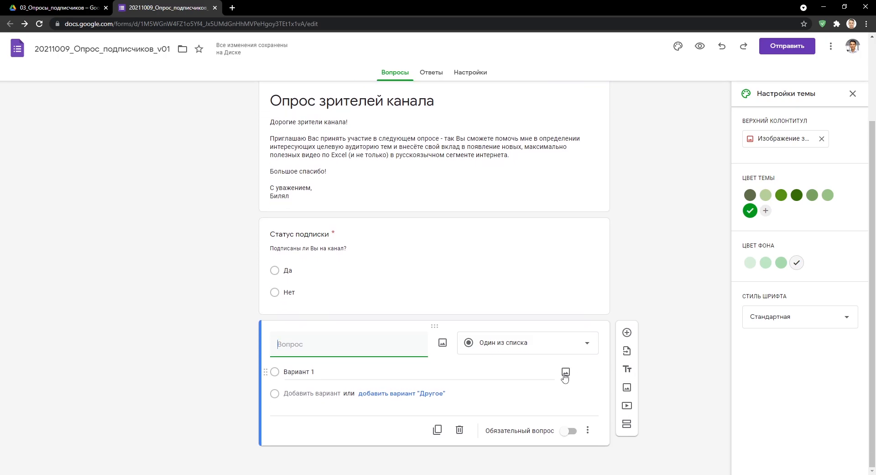
Title the new question 'Я узнал/а о канале...' with the description 'Как Вы вышли на канал?'.
type("Я")
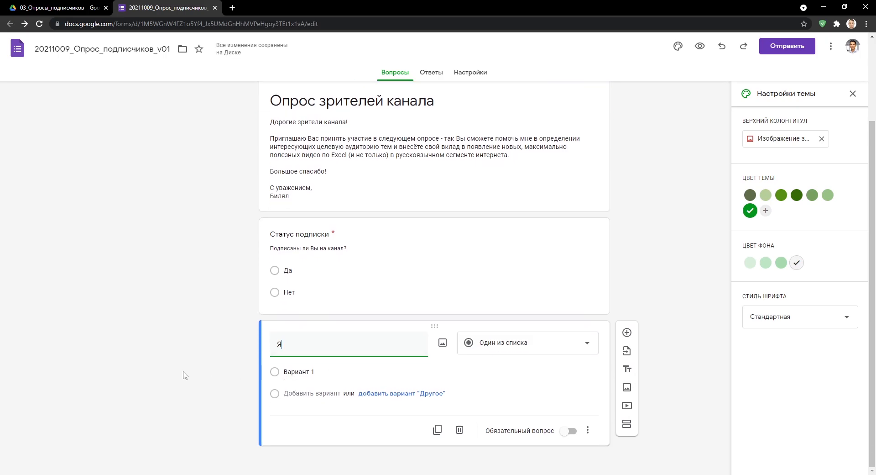
type(" узнал/а о канале")
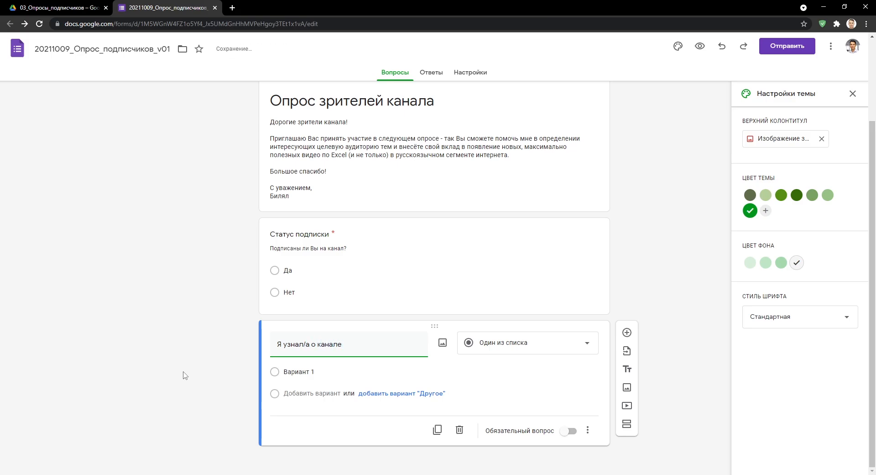
type("...")
left_click(588, 429)
left_click(607, 397)
type("Как Вы ")
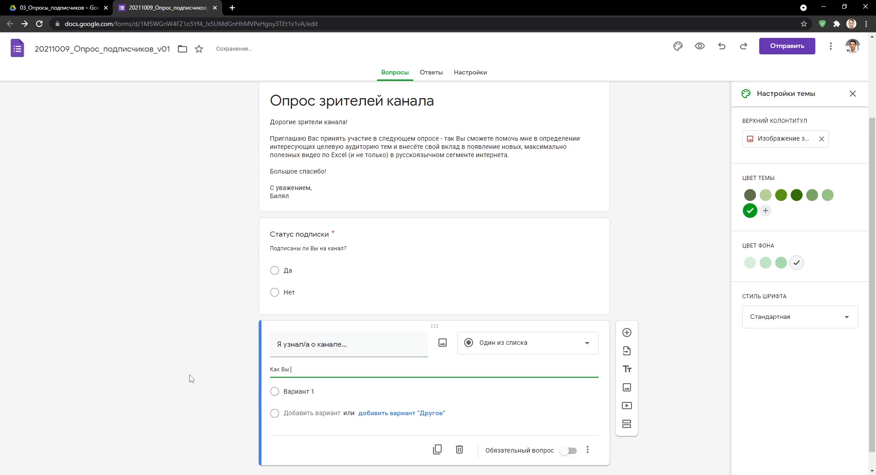
type("вышли на канал?")
Enter five answer options: YouTube search, YouTube recommendations, Google, Яндекс, and По рекомендации знакомых.
left_click(273, 393)
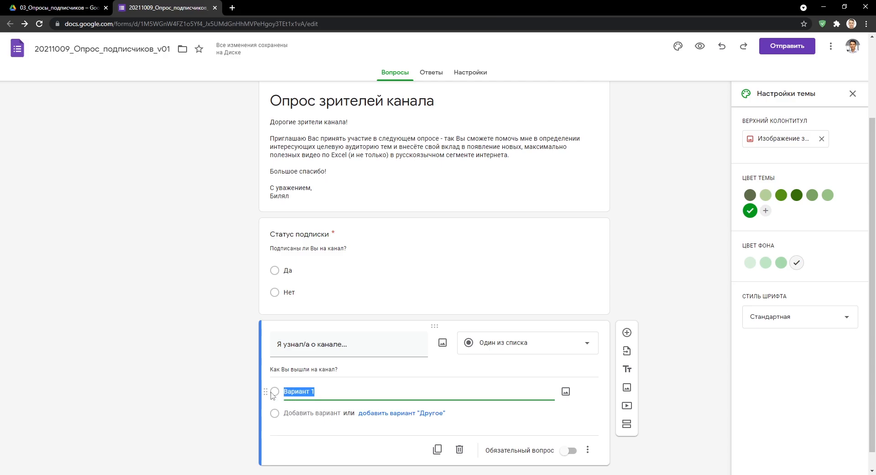
type("В ходе поиска в")
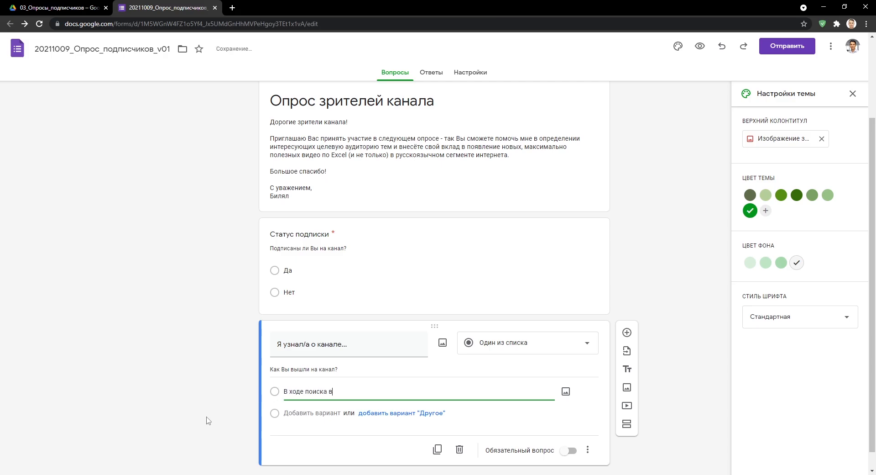
type("идео определенной тематики на YouTube")
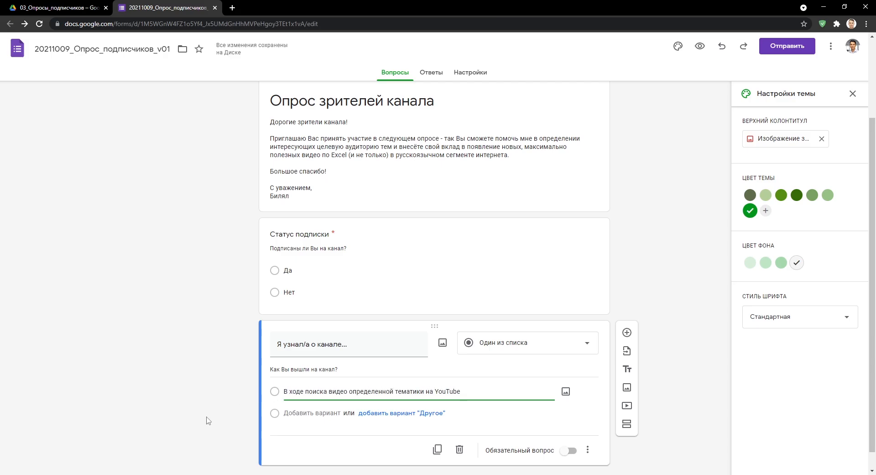
key("Return")
type("Через рекомендованные вид")
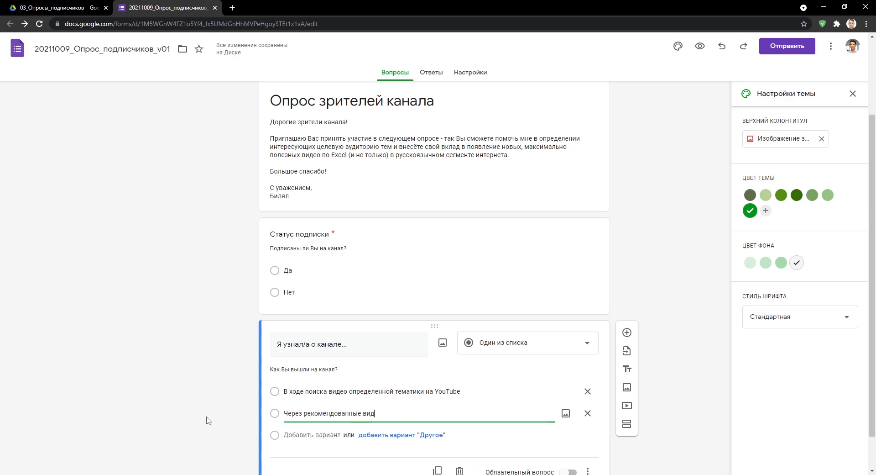
type("ео YouTube")
key("Return")
type("Через поисковик G")
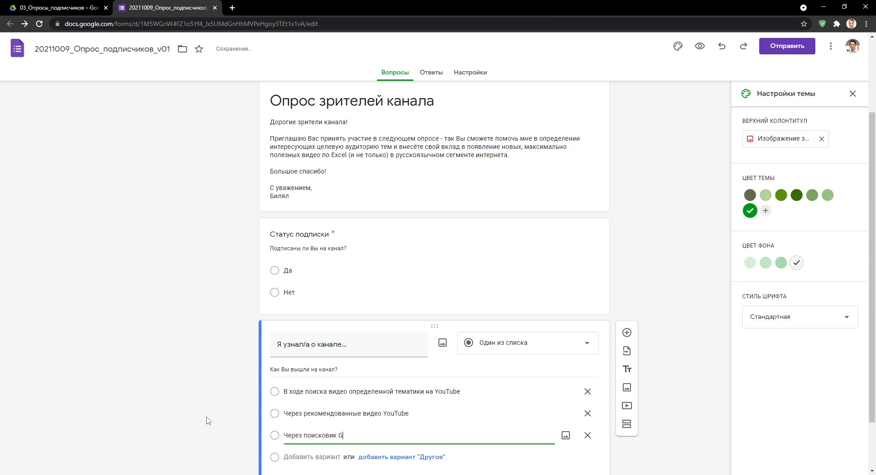
type("oogle")
key("Return")
type("Через п")
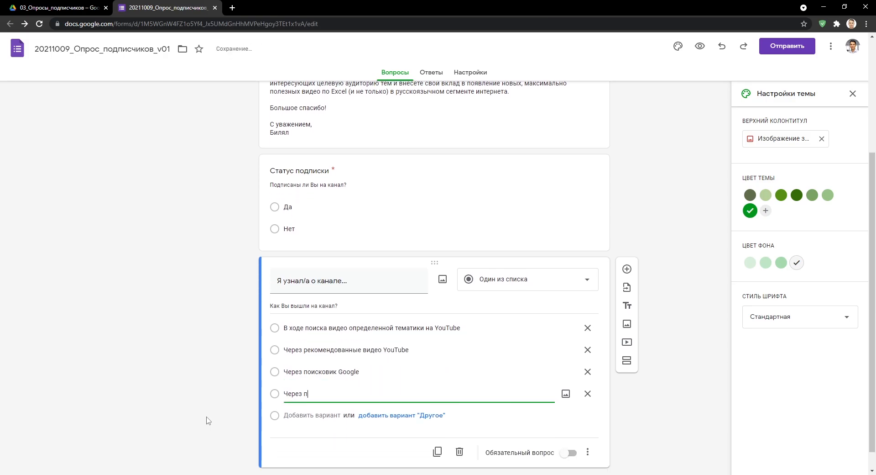
type("оисковик Яндекс")
key("Return")
type("По рекомендации")
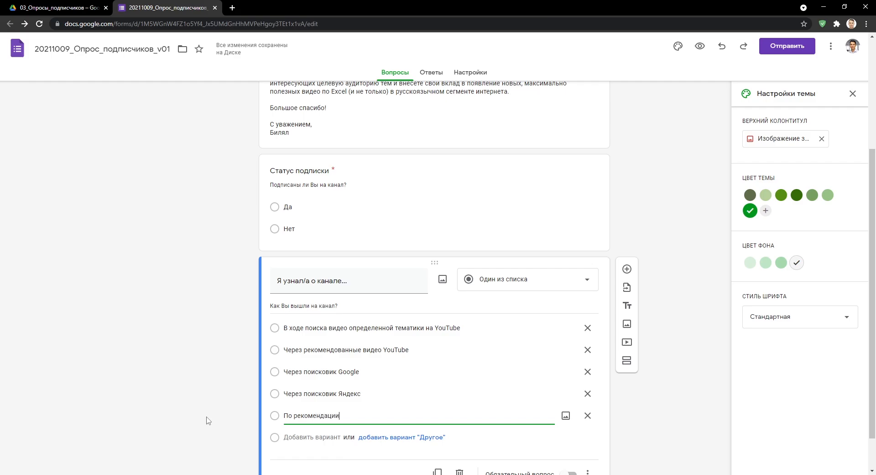
type(" знакомых")
Make the question required and add a Другое answer choice.
scroll(206, 419, "down", 1)
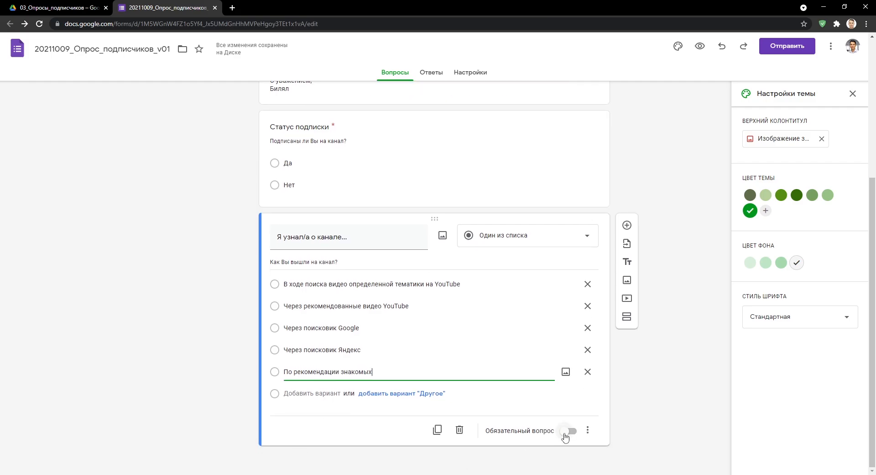
left_click(570, 430)
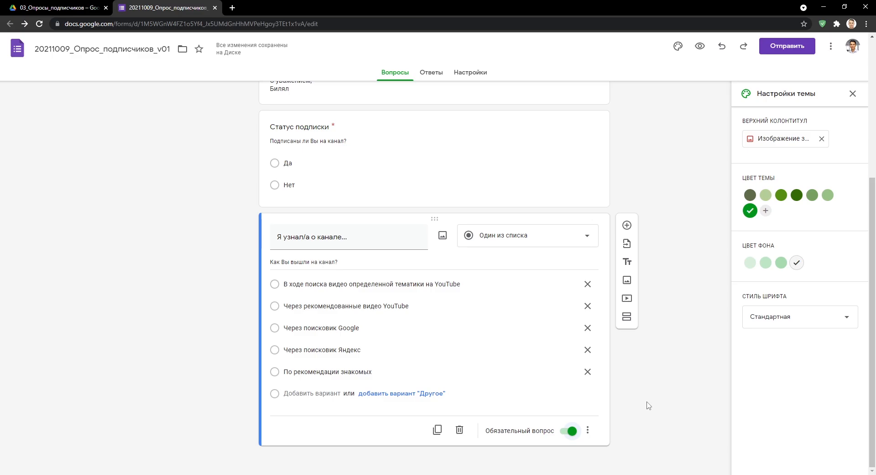
left_click(434, 393)
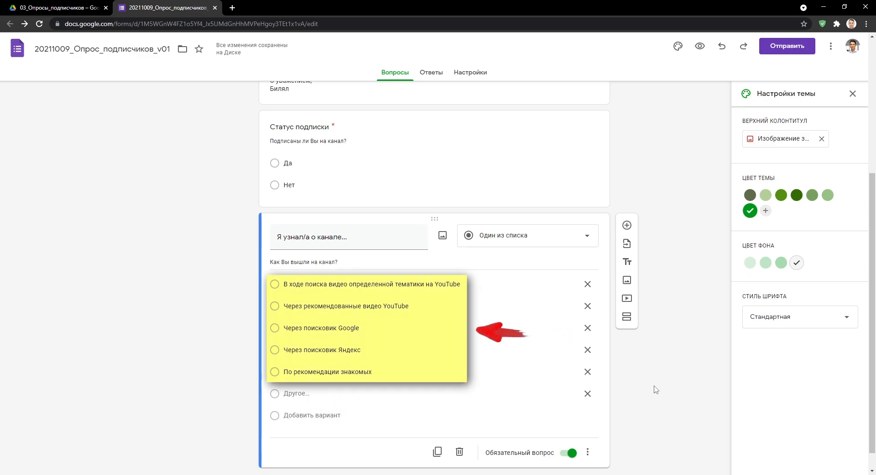
left_click(700, 45)
scroll(682, 284, "down", 5)
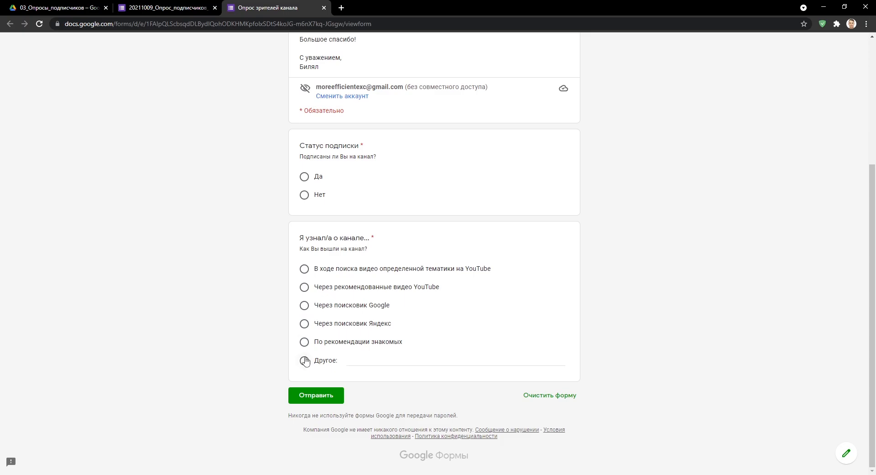
left_click(305, 361)
type("Мой ответ...")
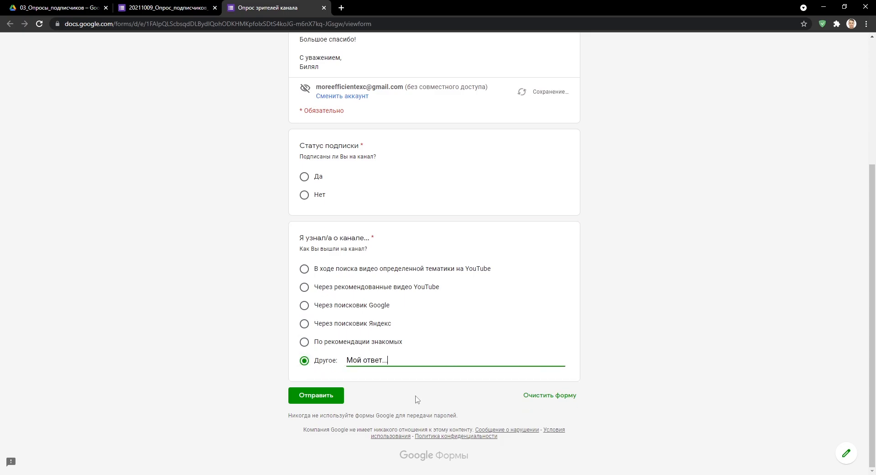
key("ctrl+a")
key("Delete")
left_click(550, 401)
left_click(478, 287)
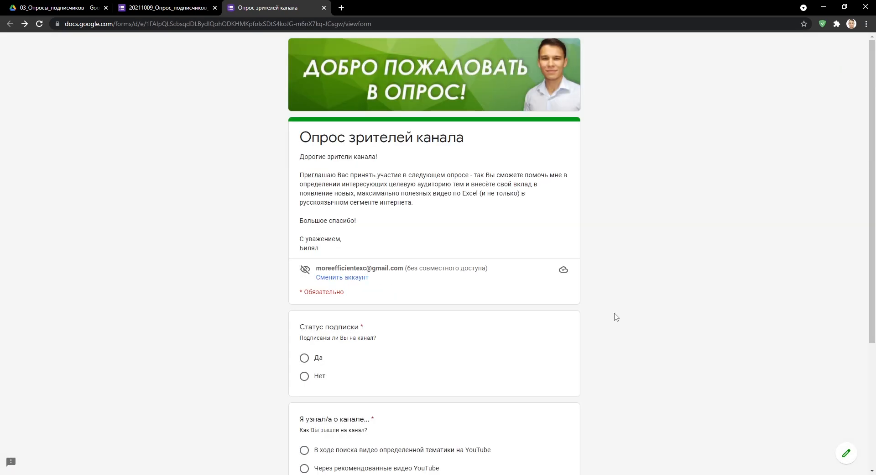
key("ctrl+w")
scroll(692, 323, "down", 1)
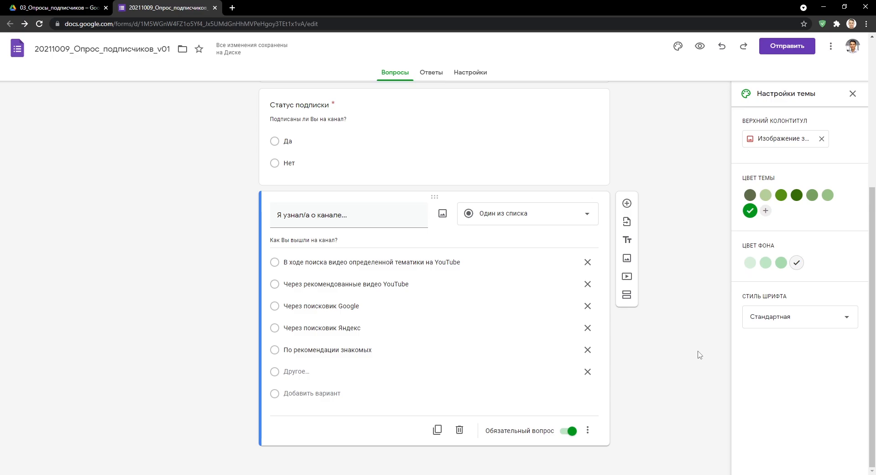
Delete the typed answer options, leaving only an empty Вариант 1.
left_click(588, 371)
left_click(588, 349)
left_click(588, 349)
left_click(587, 371)
left_click(588, 371)
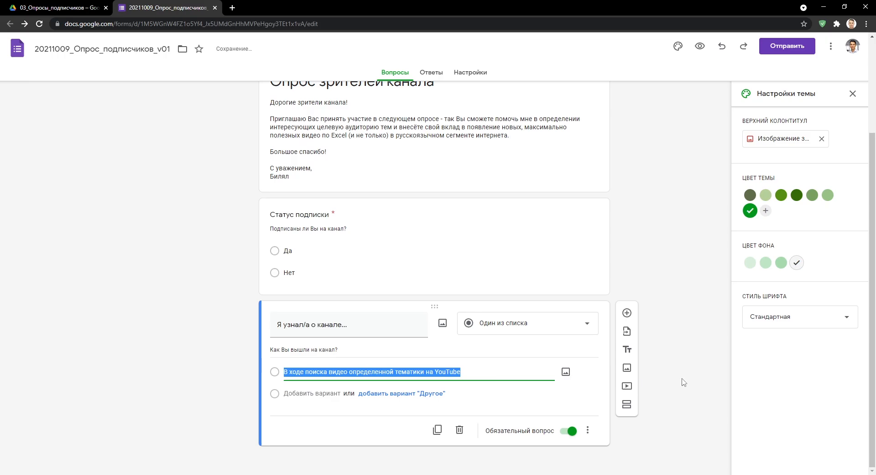
key("BackSpace")
Copy the five answer lines from the 02_Варианты ответа на второй вопрос document in Word.
key("alt+Tab")
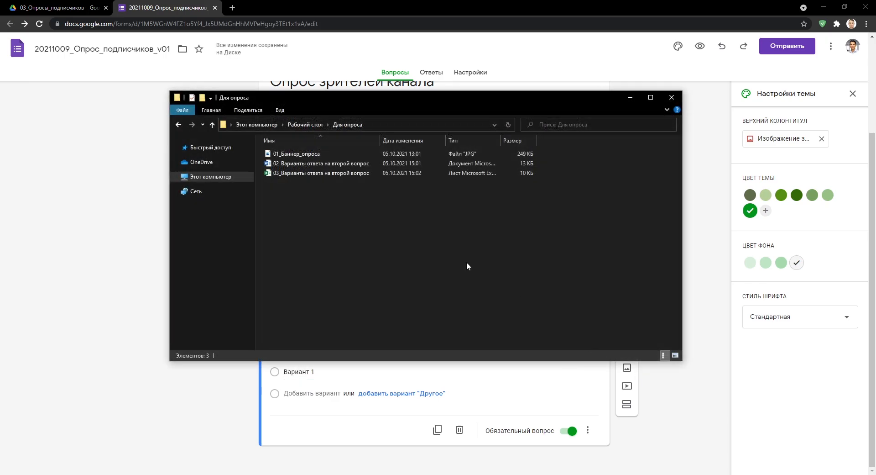
double_click(349, 164)
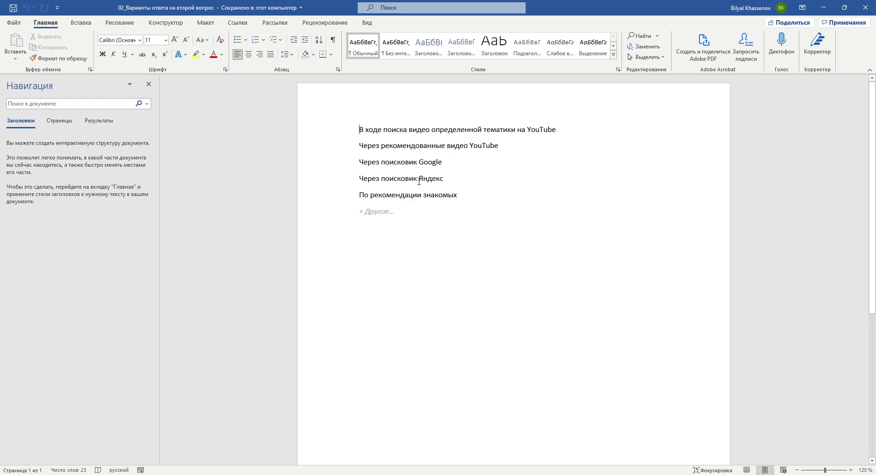
left_click_drag(361, 131, 485, 215)
key("ctrl+c")
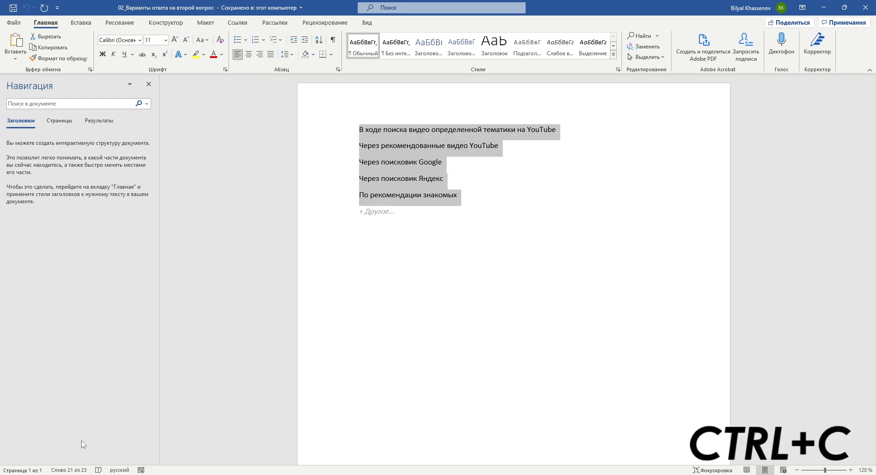
left_click(57, 472)
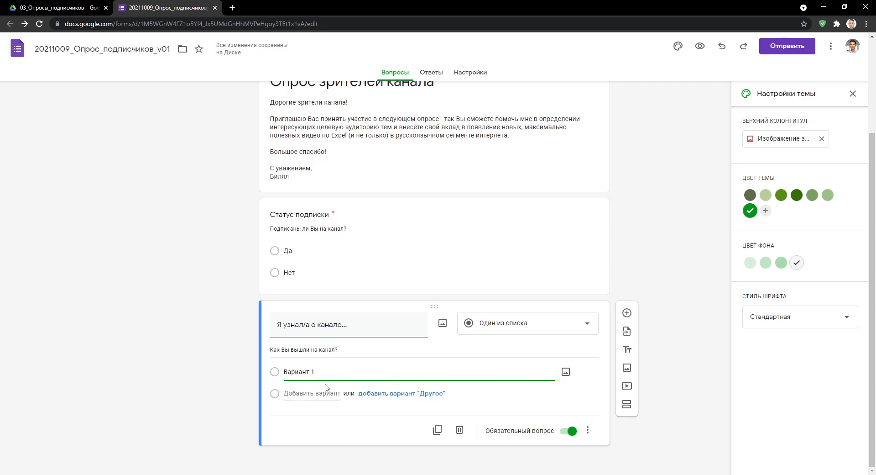
Paste the copied lines over Вариант 1, then copy the answer cells B2:B6.
left_click_drag(315, 372, 243, 383)
key("ctrl+v")
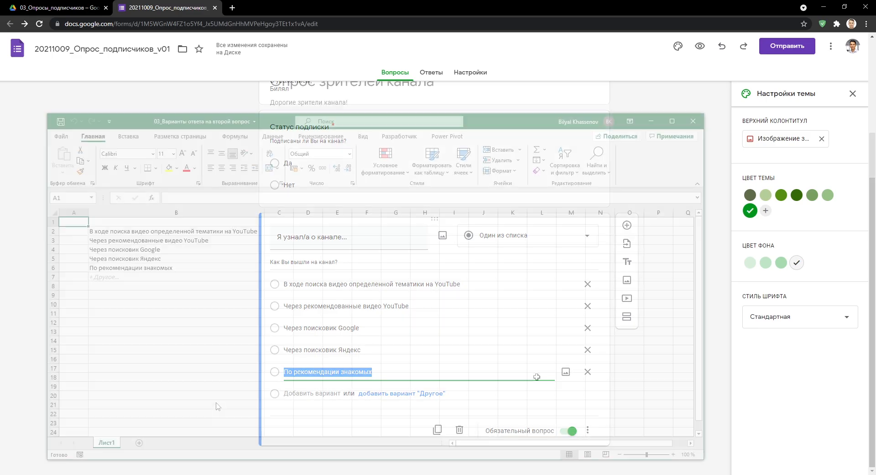
key("Right")
key("Down")
key("ctrl+shift+Down")
key("ctrl+c")
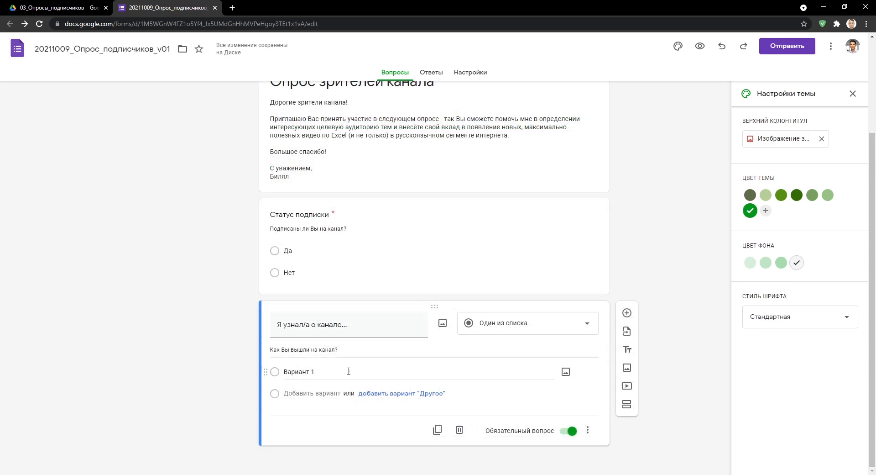
Paste the five answers as options in place of Вариант 1 and add the Другое choice.
left_click(296, 372)
key("ctrl+v")
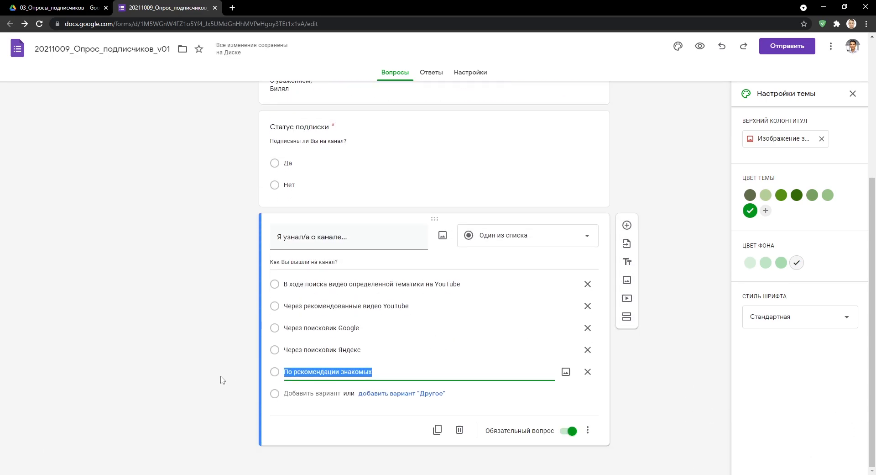
left_click(372, 393)
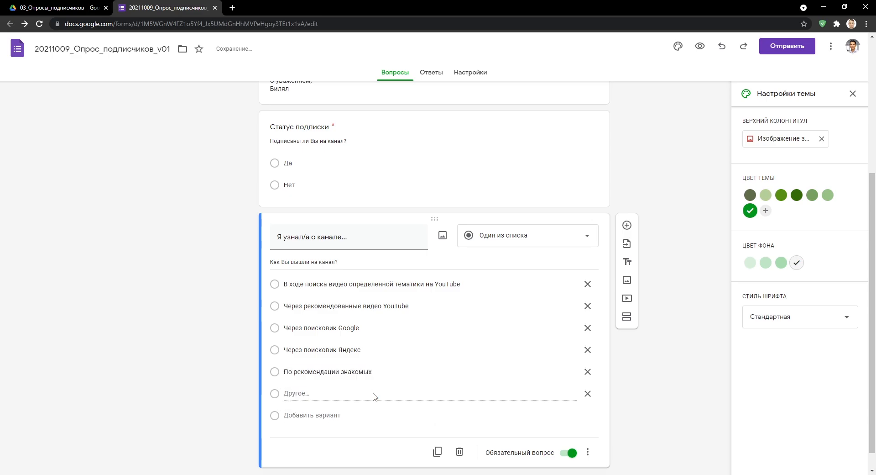
left_click(853, 93)
Add a Несколько из списка question 'Интересующие программы' with a description about desired program videos.
left_click(627, 225)
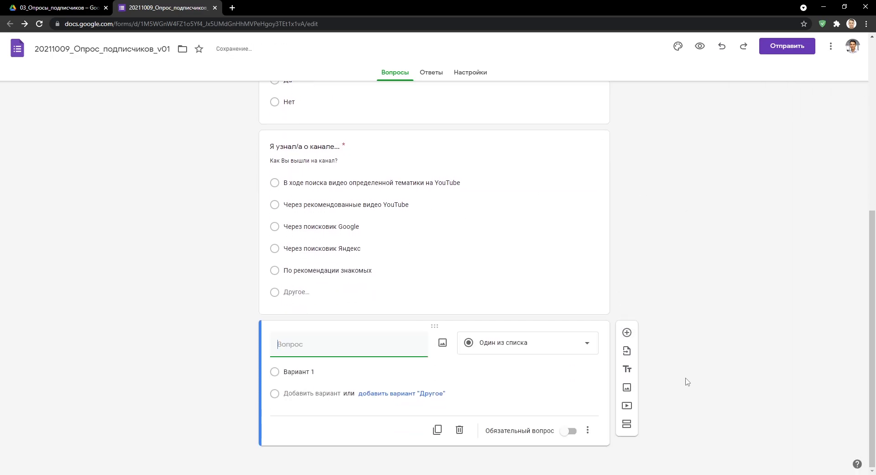
type("Интересующие")
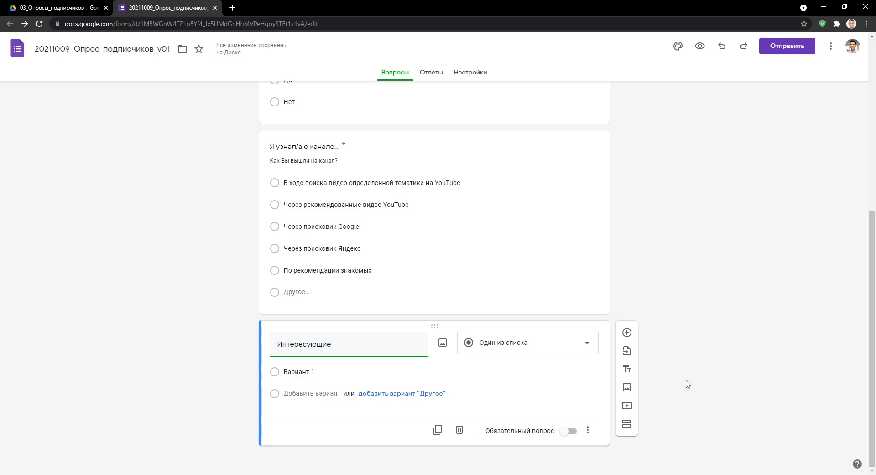
type(" программы")
left_click(591, 351)
left_click(556, 269)
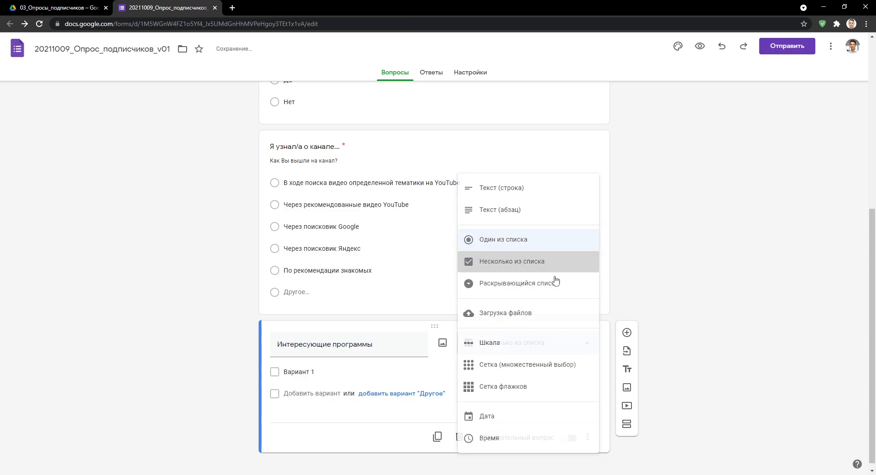
left_click(588, 437)
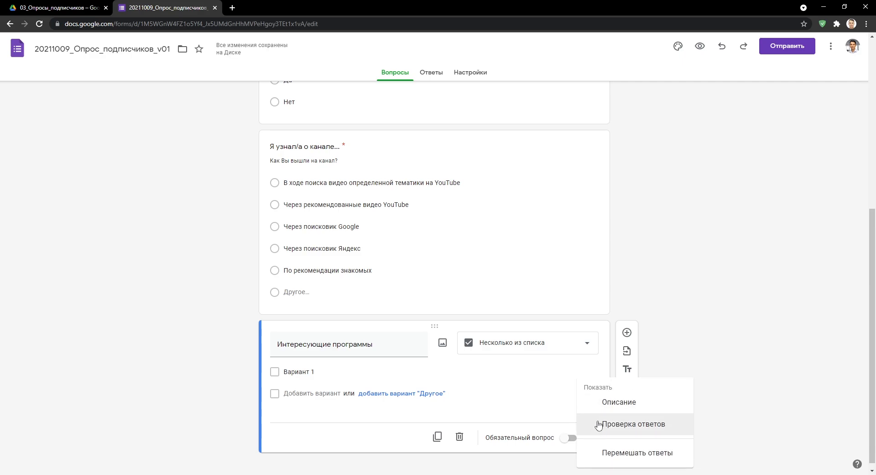
left_click(610, 404)
type("По каким программам Вы ")
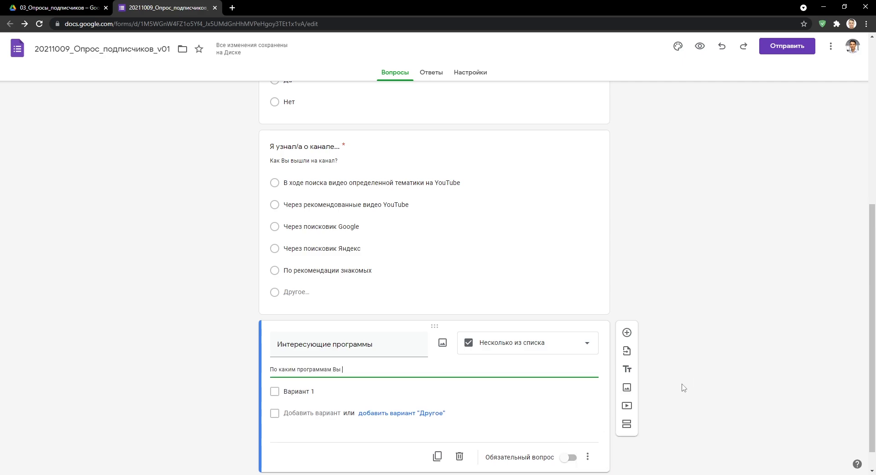
type("хотели бы видеть видео на канале?")
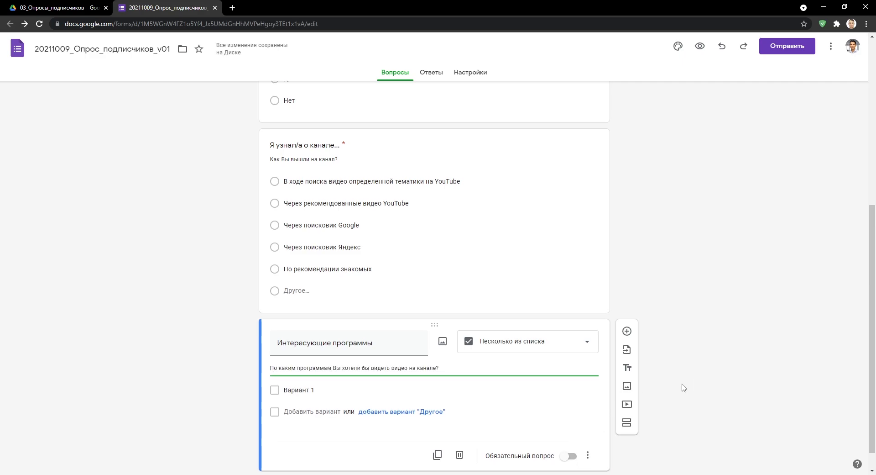
List options Excel, Google Sheets, LibreOffice, Word, Adobe Photoshop plus Другое, and make it required.
scroll(684, 388, "down", 1)
left_click(306, 366)
type("Excel")
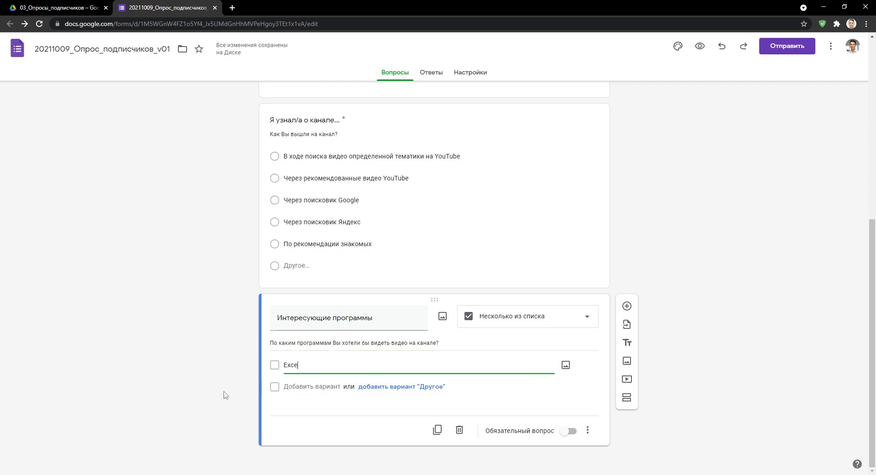
key("Return")
type("Google Sheets")
key("Return")
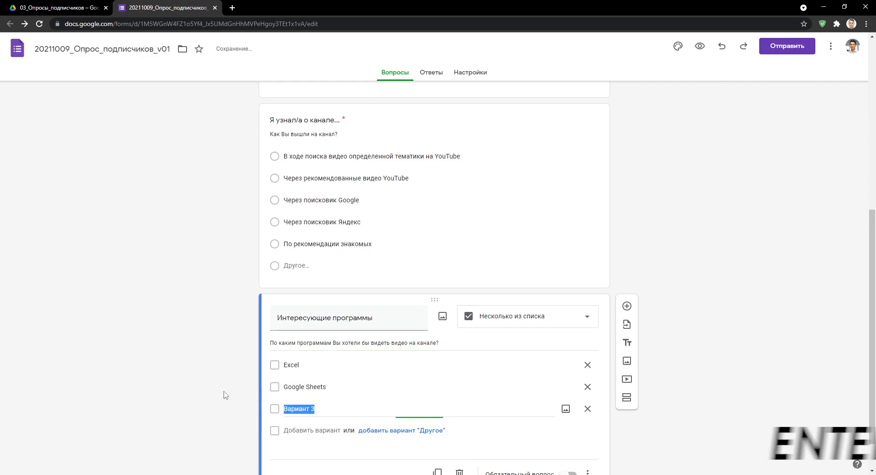
type("LibreOffice")
key("Return")
type("Word")
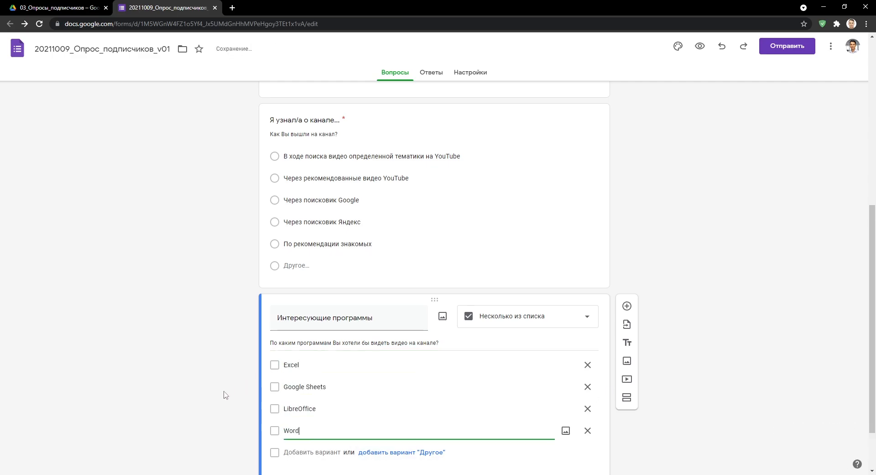
key("Return")
type("Adobe Photoshop")
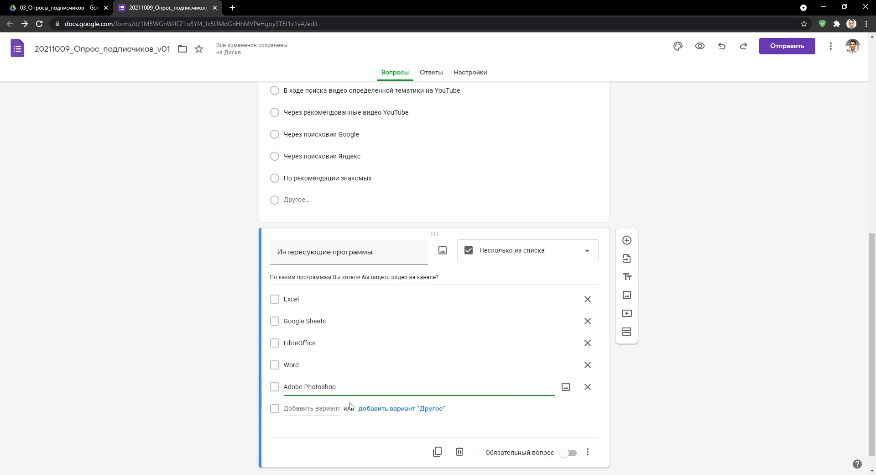
left_click(402, 408)
left_click(565, 431)
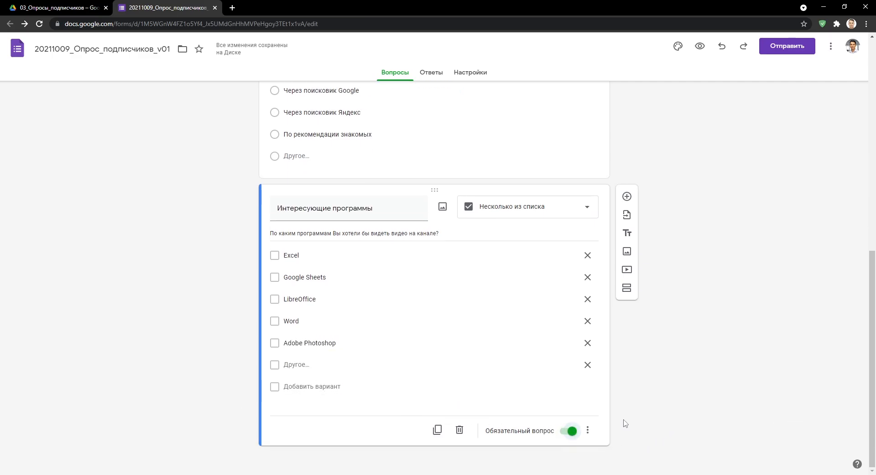
Require at least 3 choices, with the error 'Выберите как минимум 3 варианта ответа!'.
left_click(587, 430)
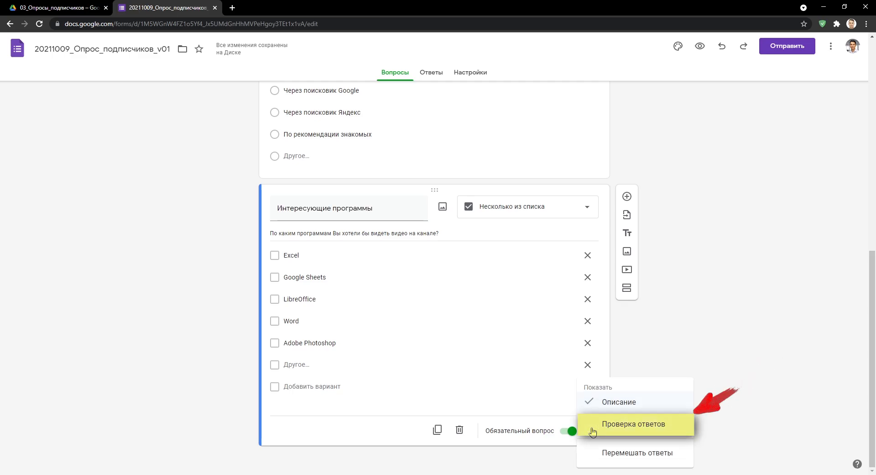
left_click(614, 428)
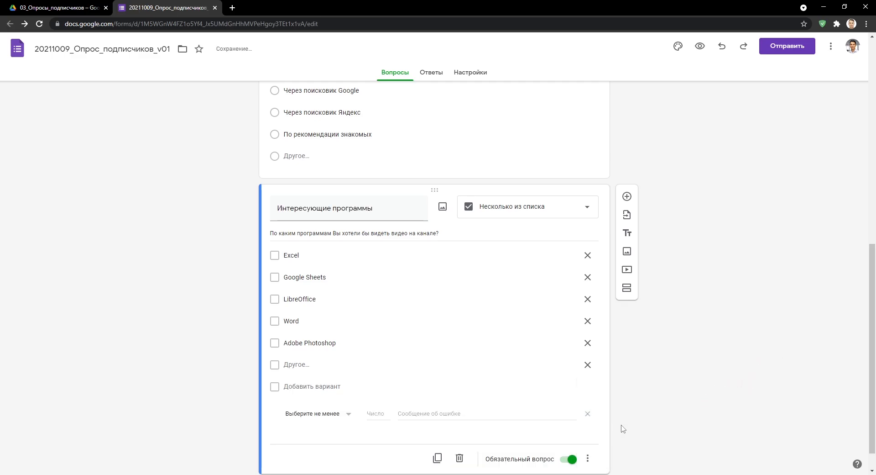
left_click(376, 392)
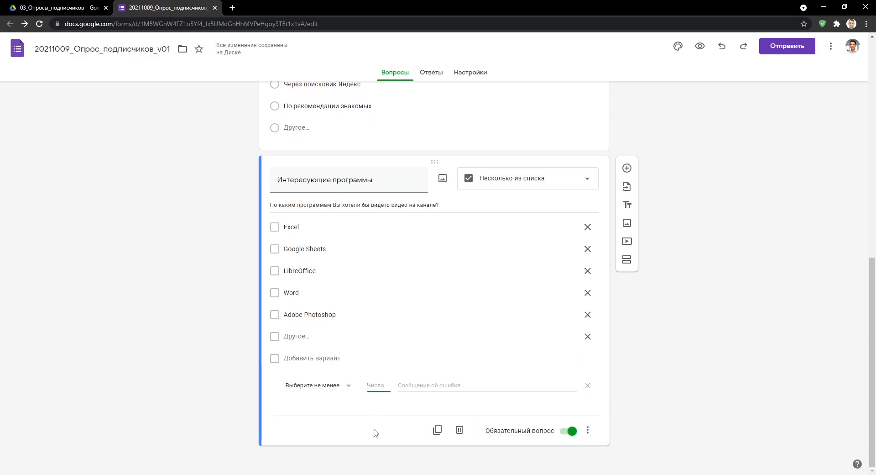
type("3")
left_click(401, 386)
type("Выберите как миниму")
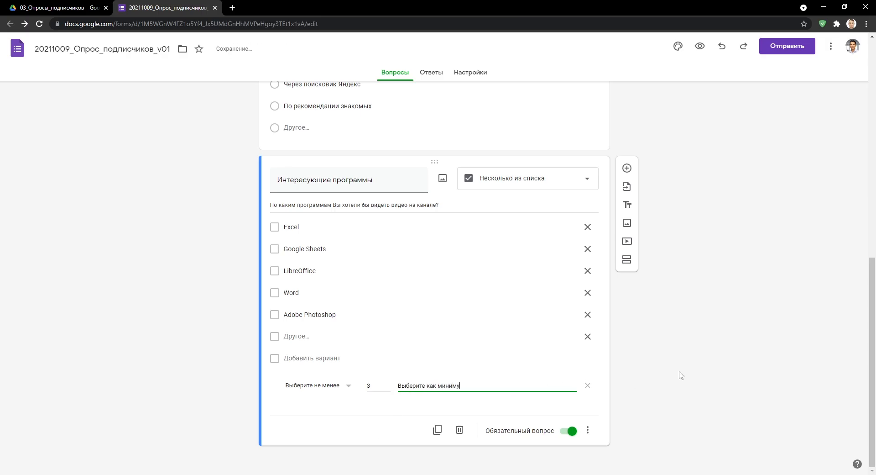
type("м 3 варианта ответа!")
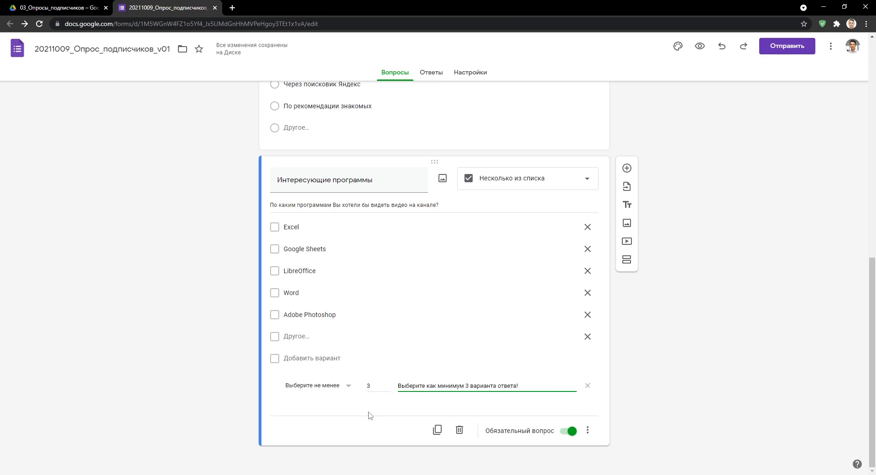
left_click(338, 388)
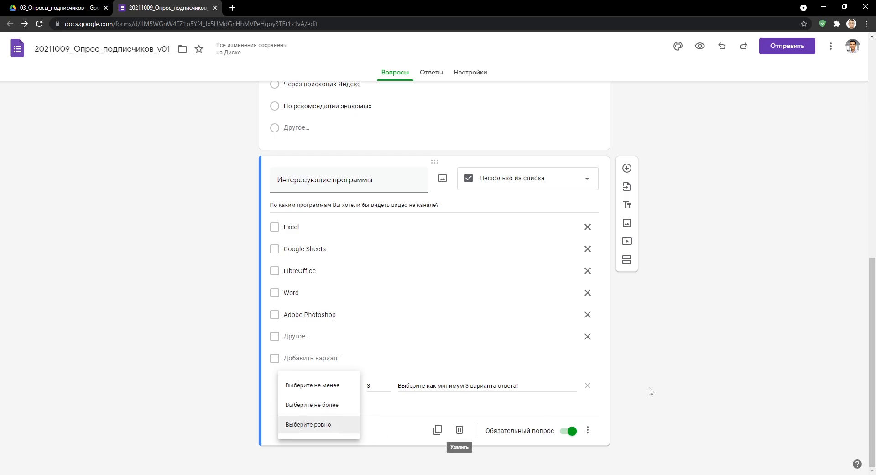
left_click(734, 372)
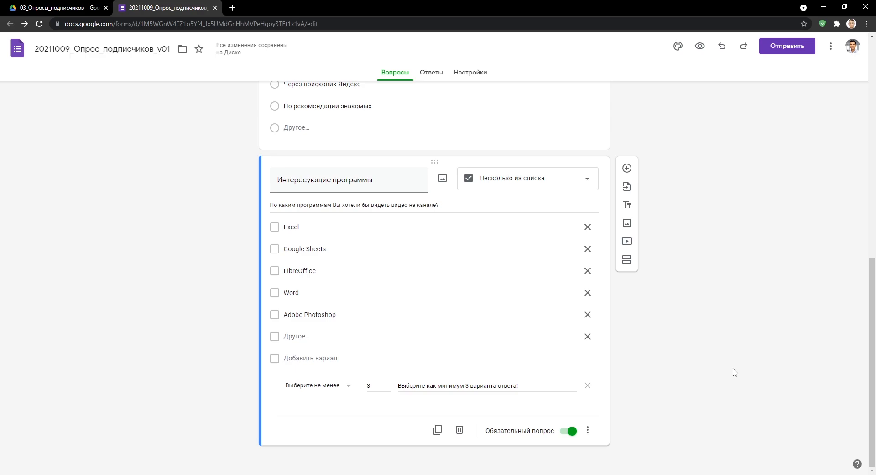
left_click(700, 46)
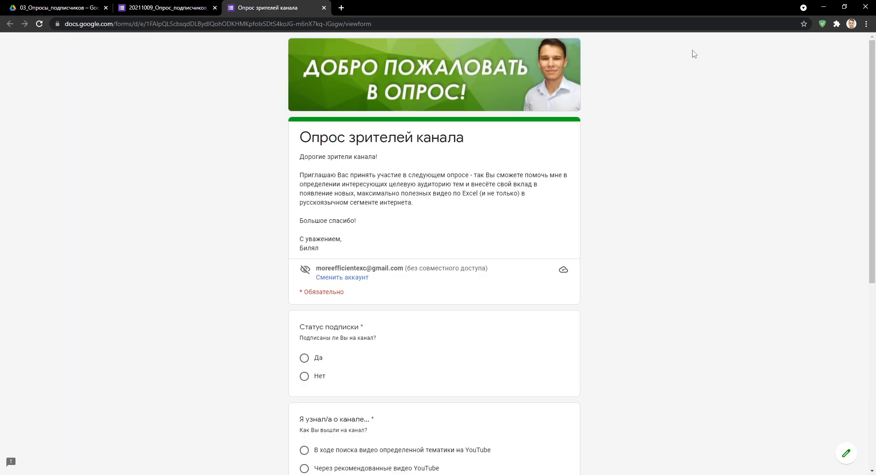
scroll(672, 151, "down", 7)
scroll(674, 152, "down", 1)
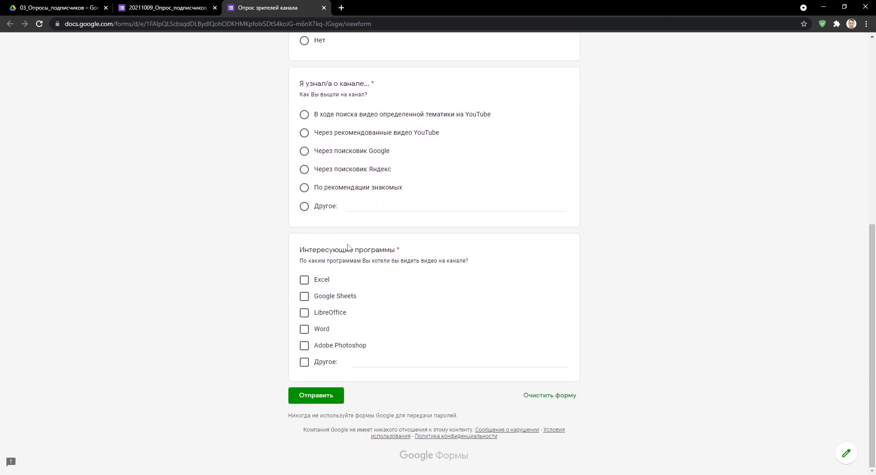
left_click(305, 280)
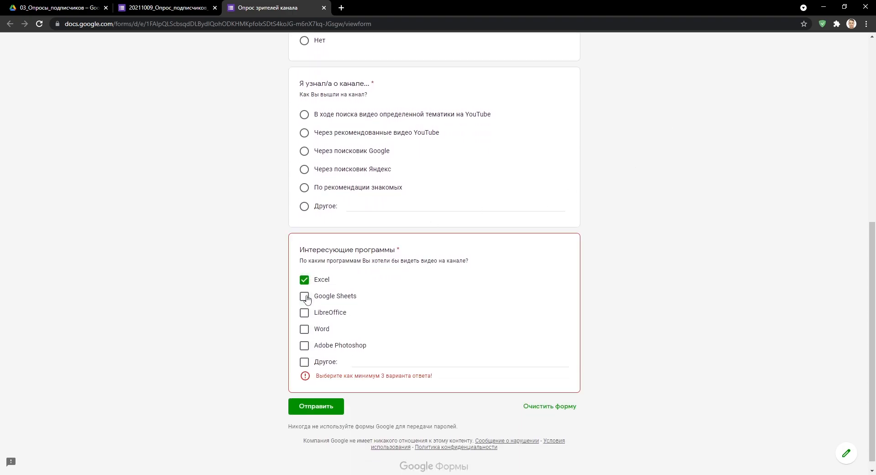
left_click(305, 296)
left_click(305, 329)
left_click(307, 342)
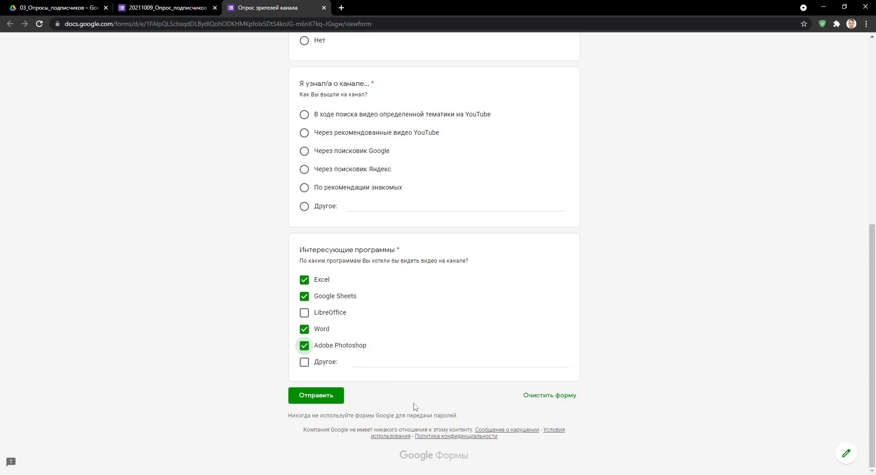
left_click(543, 395)
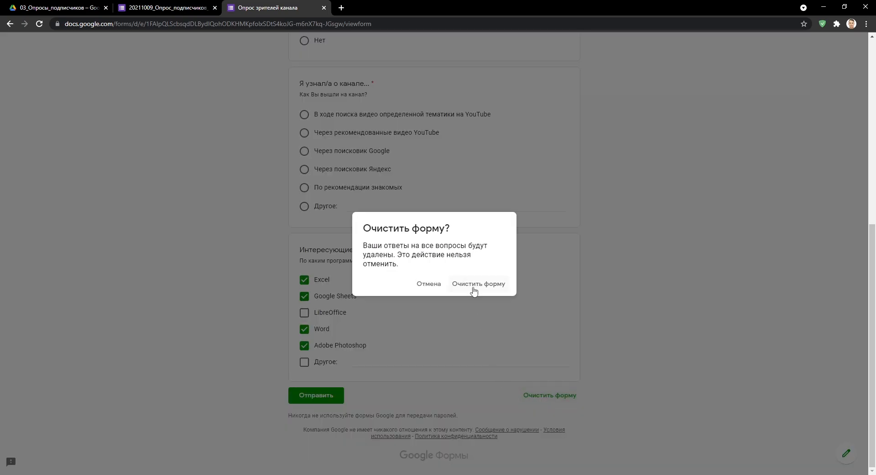
left_click(474, 287)
left_click(324, 7)
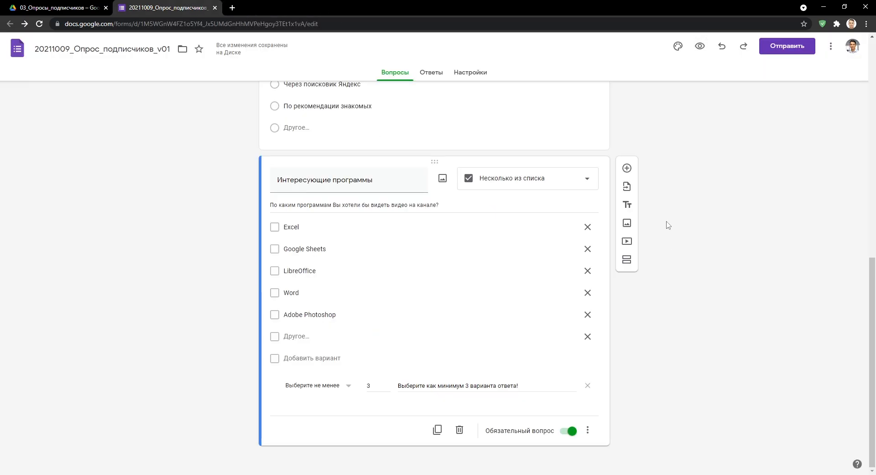
Add a required Текст (строка) question 'Каналы по тематике' asking about similar YouTube channels, then preview.
left_click(627, 168)
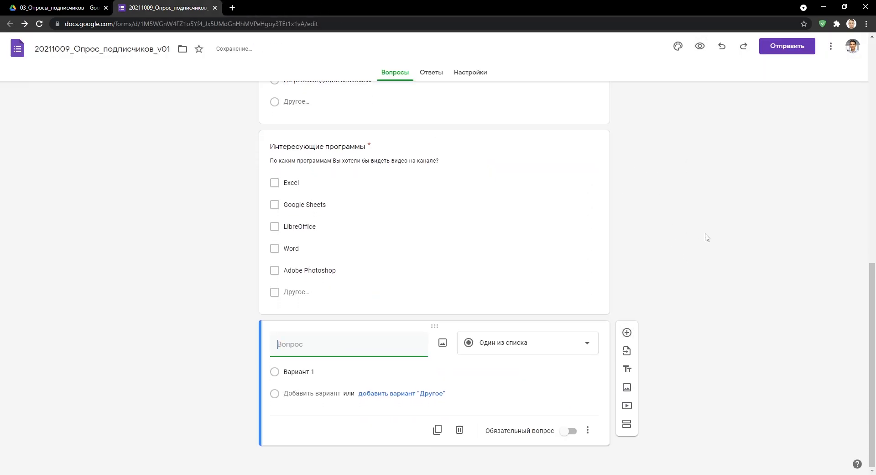
left_click(584, 348)
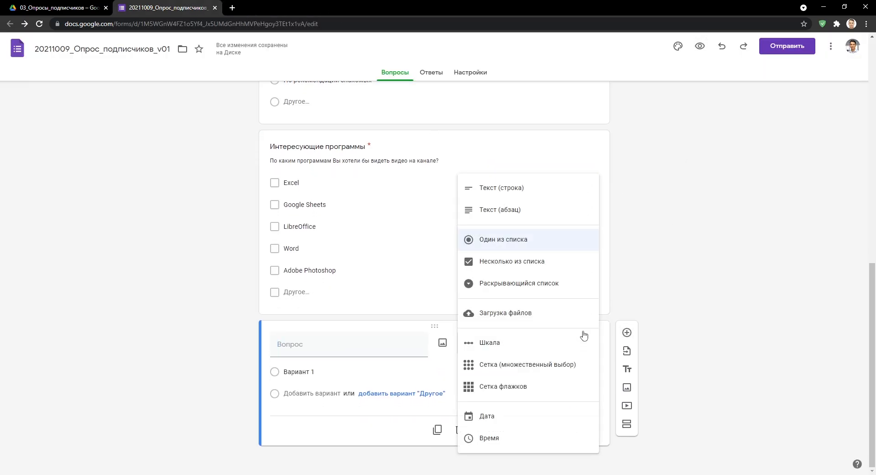
left_click(564, 198)
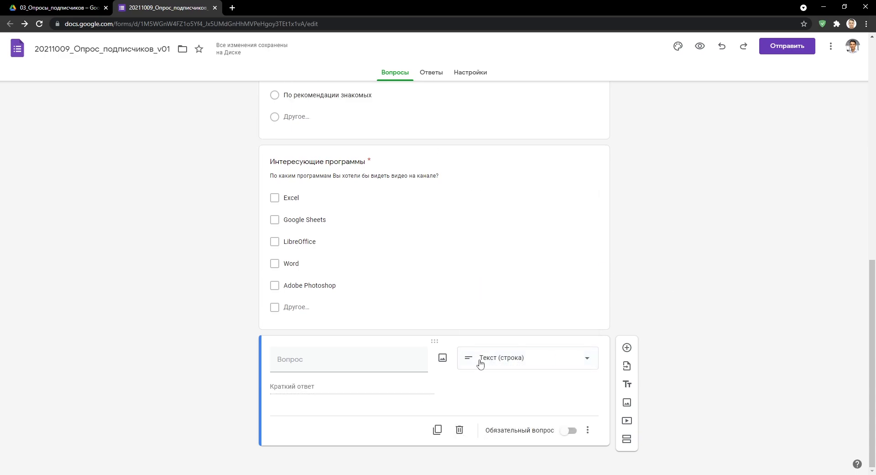
type("Каналы по тематике")
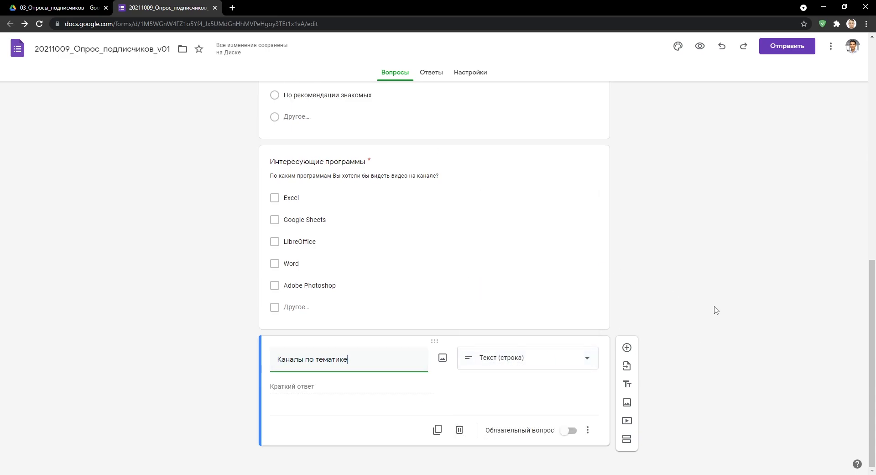
left_click(588, 430)
left_click(594, 431)
type("Какие еще YouTube-кана")
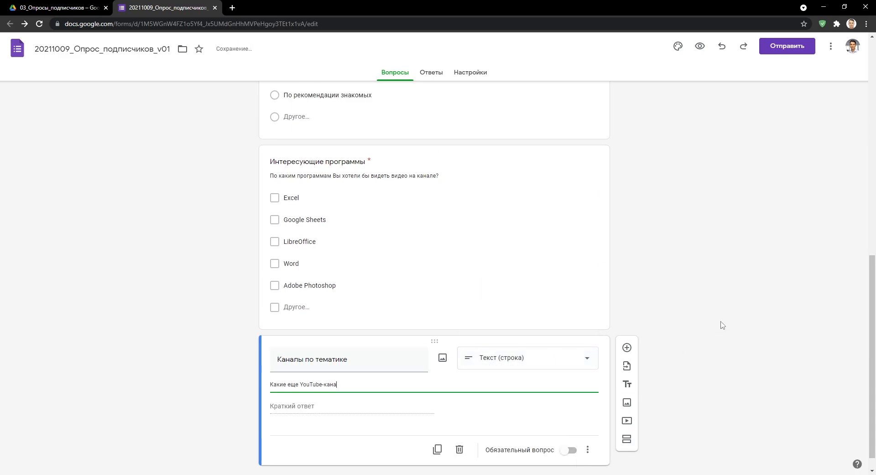
type("лы по схожей тематике Вы смотрите (пожалуйста, перечислите через запятую)?")
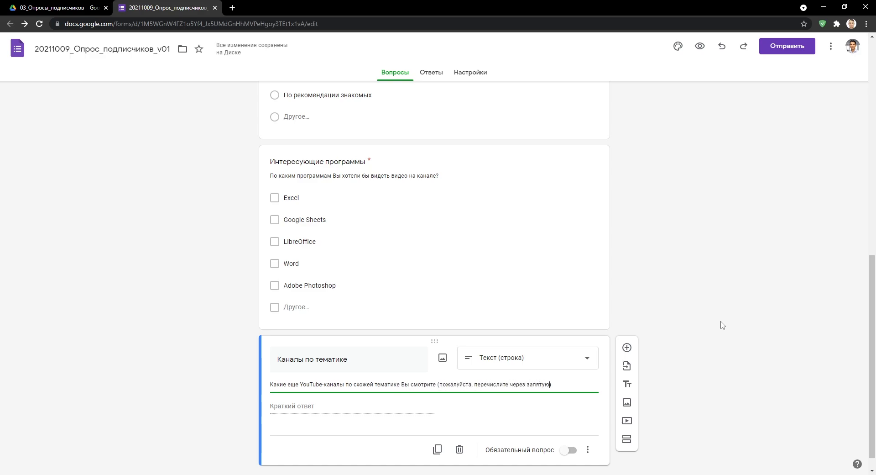
left_click(569, 450)
left_click(700, 46)
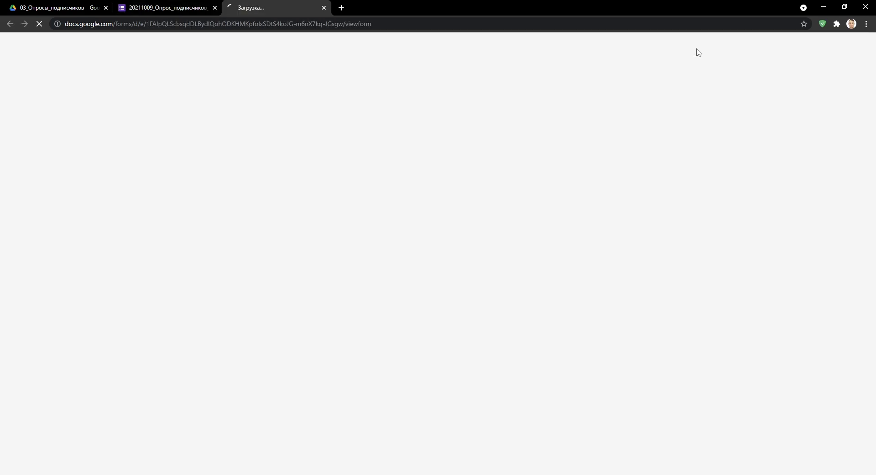
Try the Каналы по тематике answer field in the preview, then return to the editor.
scroll(712, 207, "down", 15)
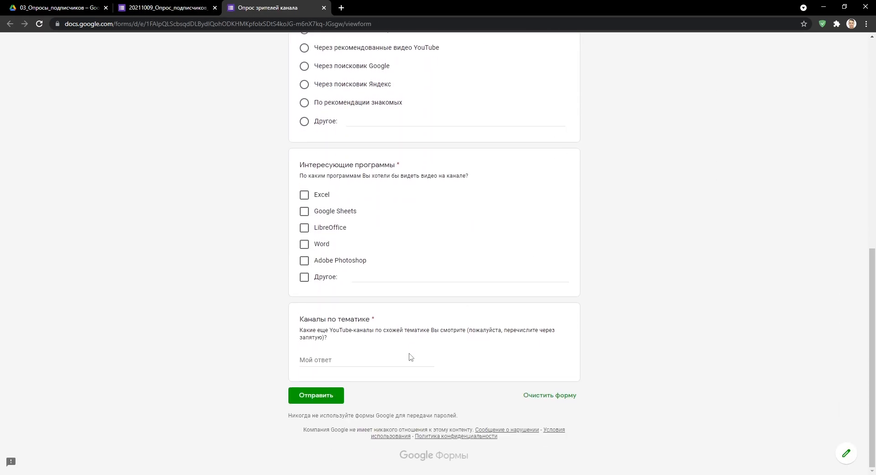
left_click(409, 358)
left_click(324, 7)
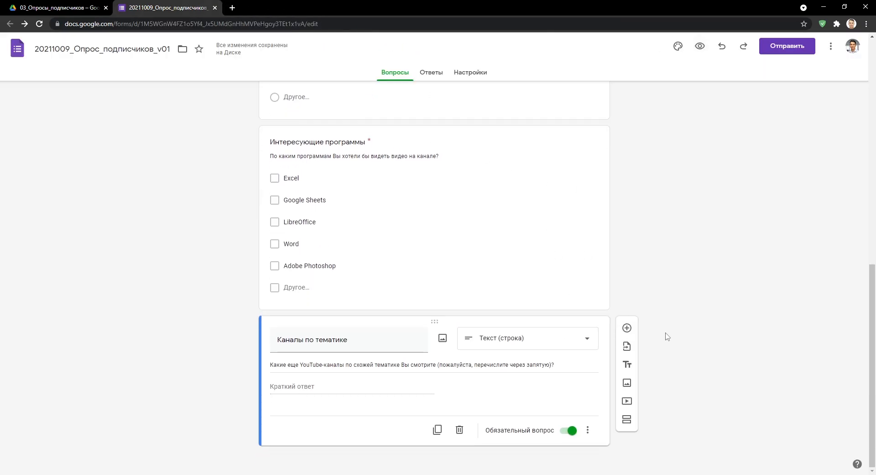
Add Число response validation to Каналы по тематике requiring any number.
left_click(588, 429)
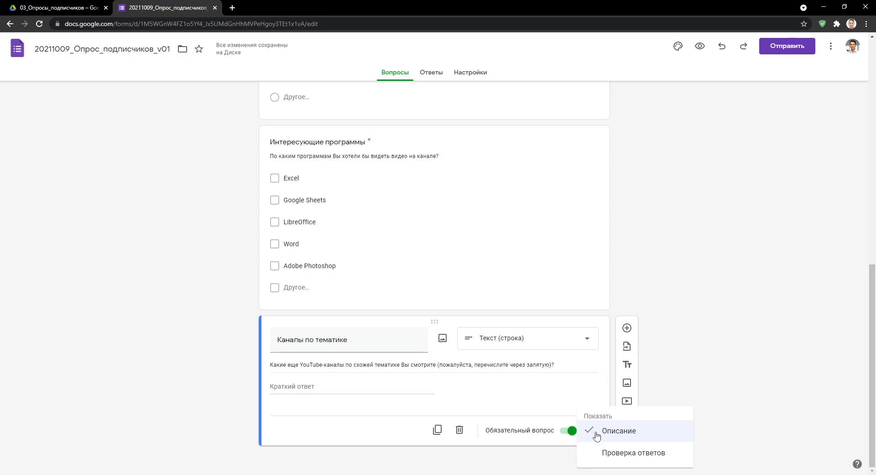
left_click(626, 453)
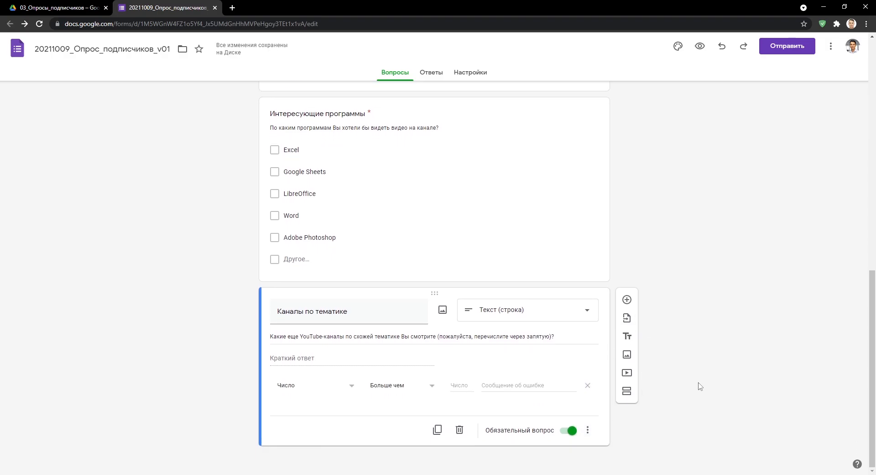
left_click(346, 385)
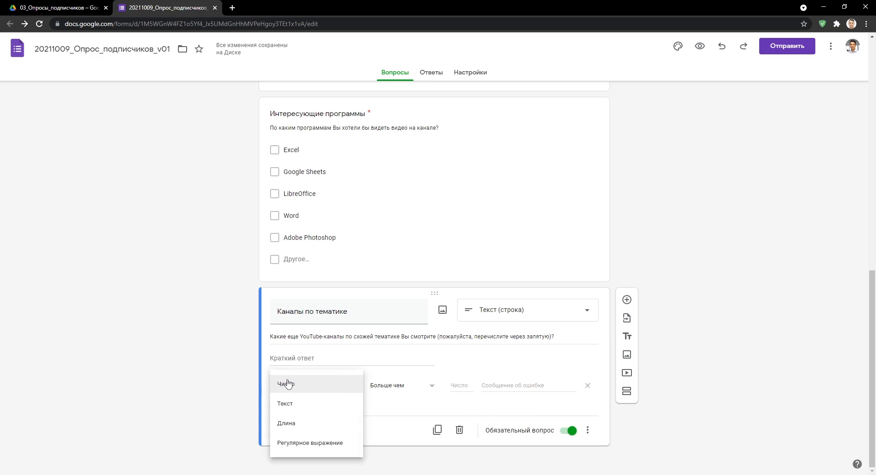
left_click(340, 386)
left_click(406, 388)
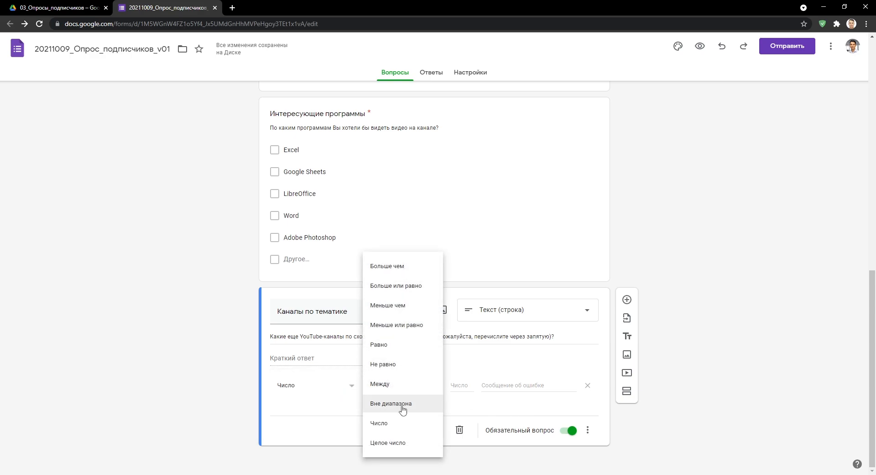
left_click(406, 432)
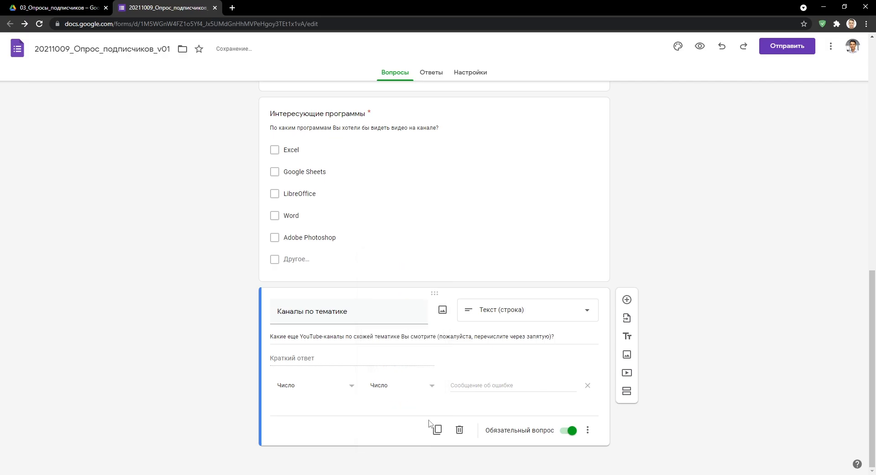
Switch the validation to Текст, then remove the validation rule entirely.
left_click(349, 388)
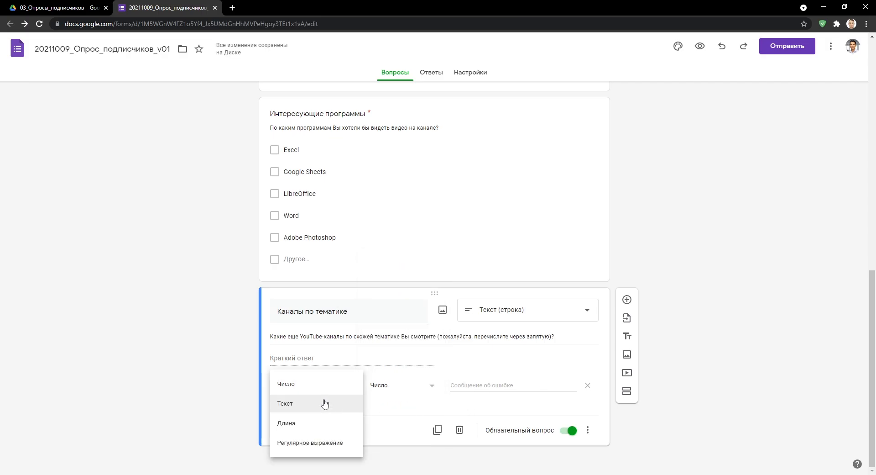
left_click(326, 406)
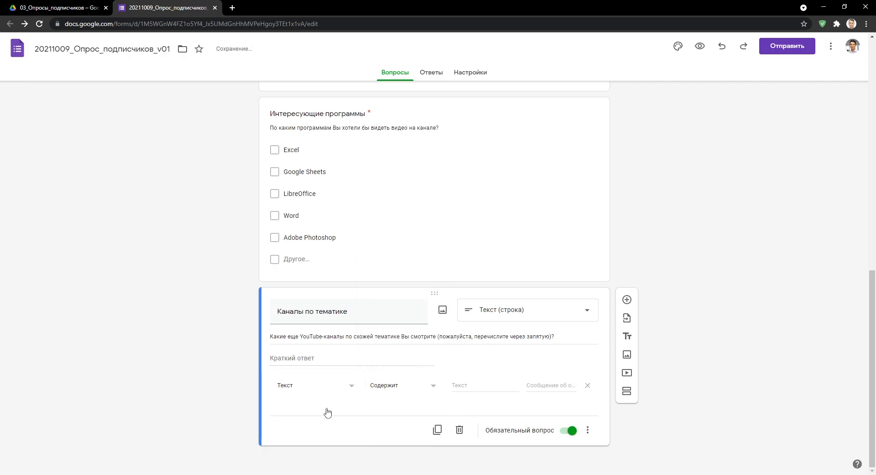
left_click(399, 388)
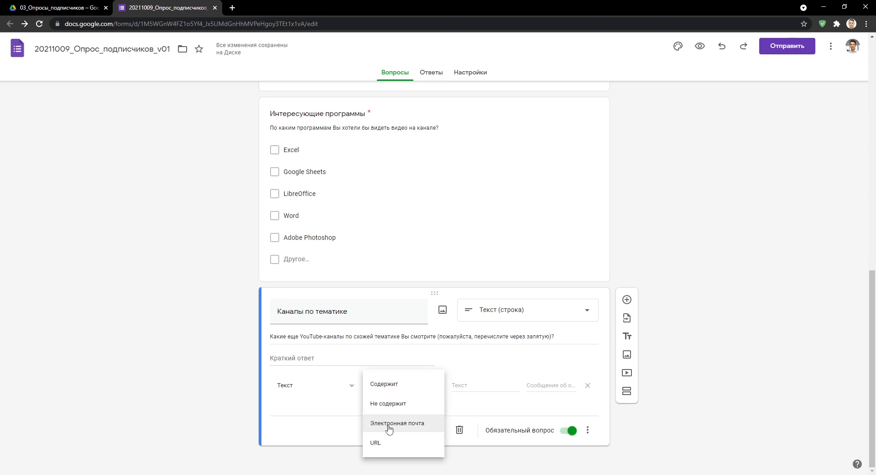
left_click(379, 387)
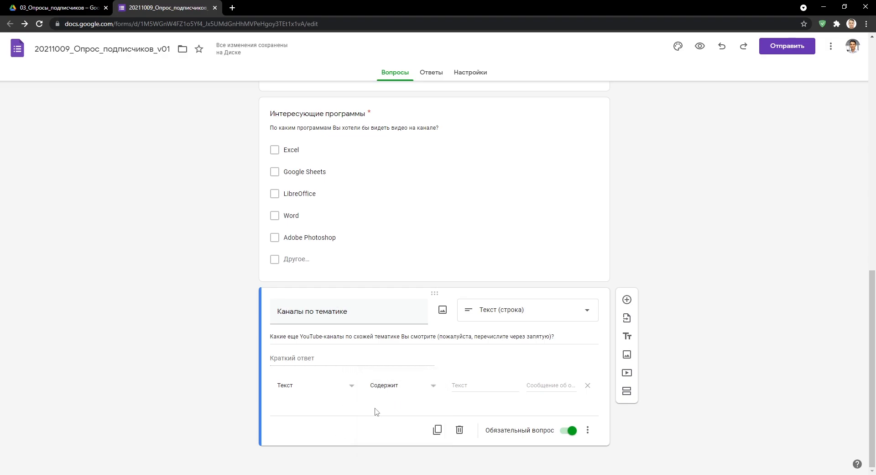
left_click(343, 389)
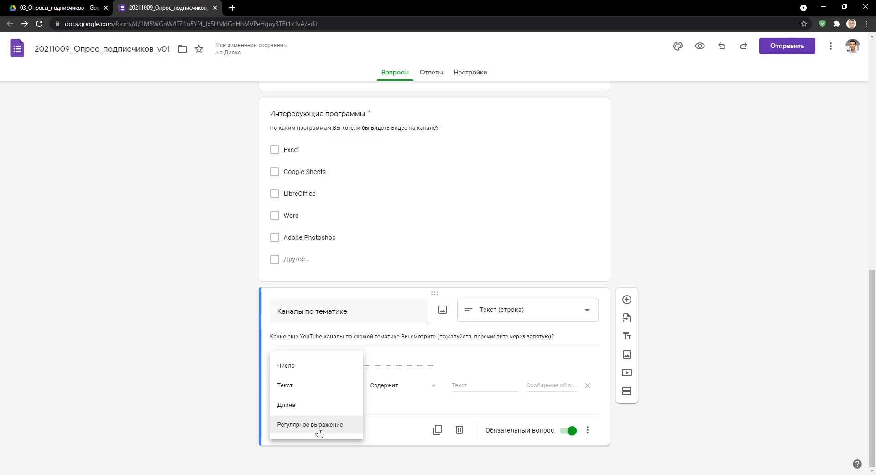
left_click(269, 405)
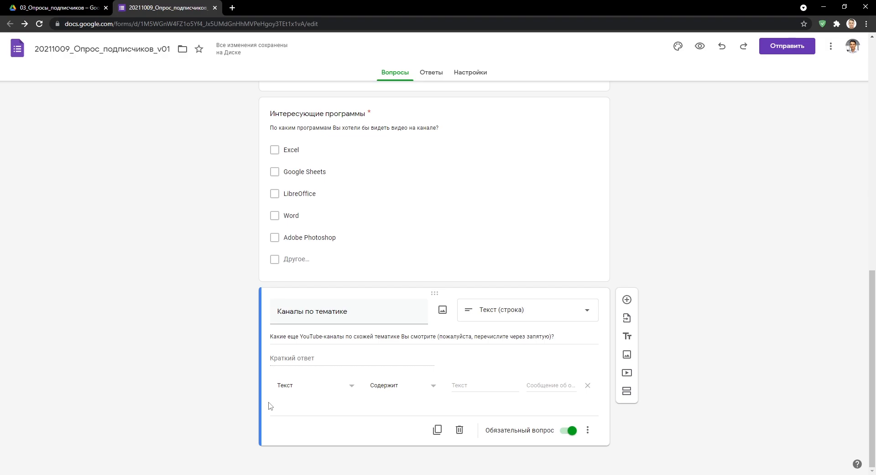
left_click(588, 385)
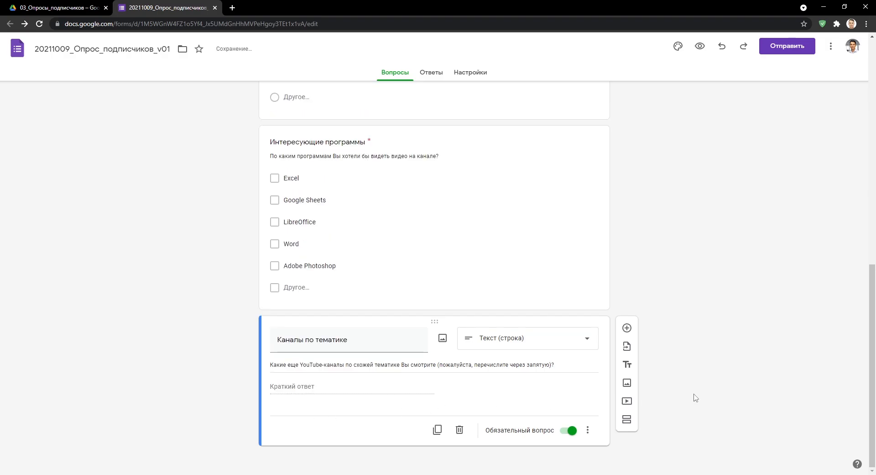
Add a required Текст (абзац) question 'Нужно видео о...' asking respondents to describe a desired topic.
left_click(627, 331)
left_click(587, 346)
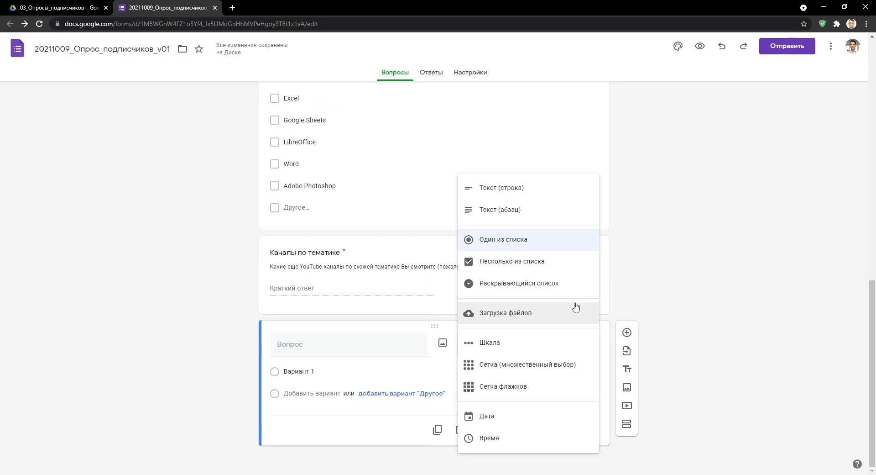
left_click(499, 214)
type("Н")
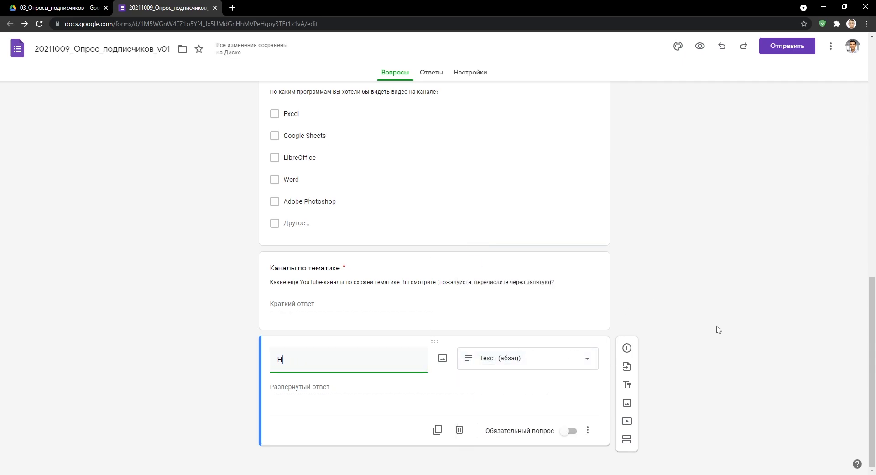
type("ужно видео о...")
left_click(588, 430)
left_click(628, 437)
left_click(421, 389)
type("Опишите тему, на которую Вы хотели бы увидеть отдельный раз")
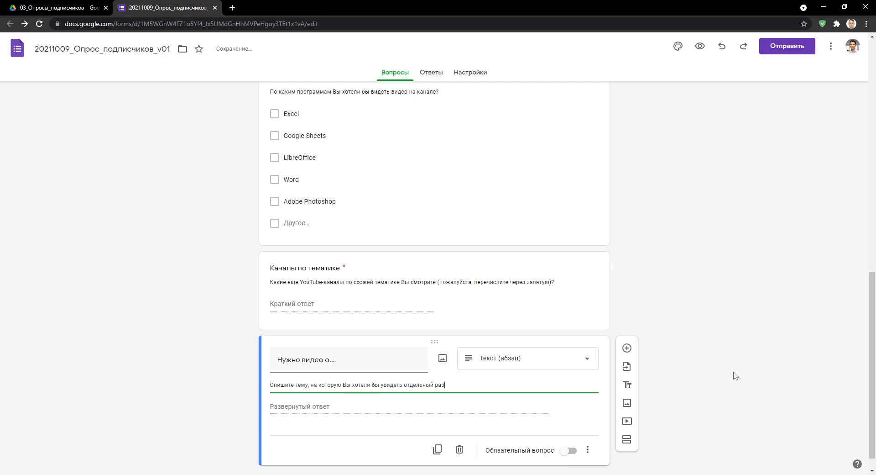
type("бор.")
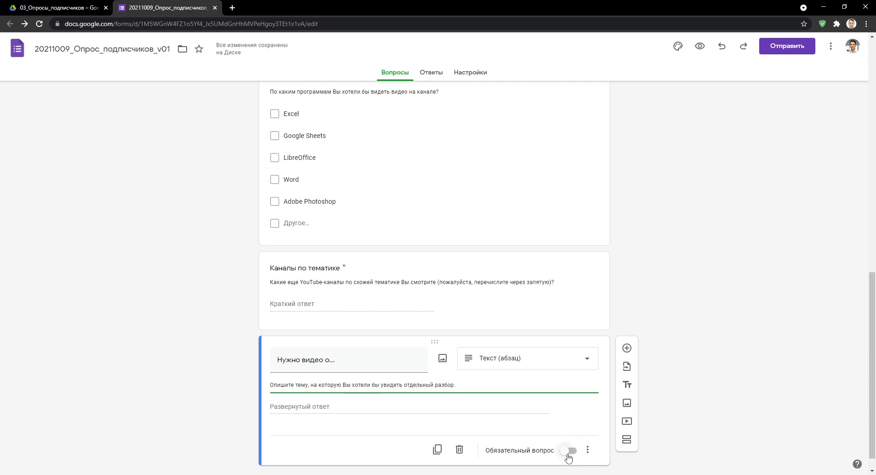
left_click(569, 451)
Try a minimum-length validation rule, remove it, and add another new question below.
left_click(587, 450)
left_click(611, 452)
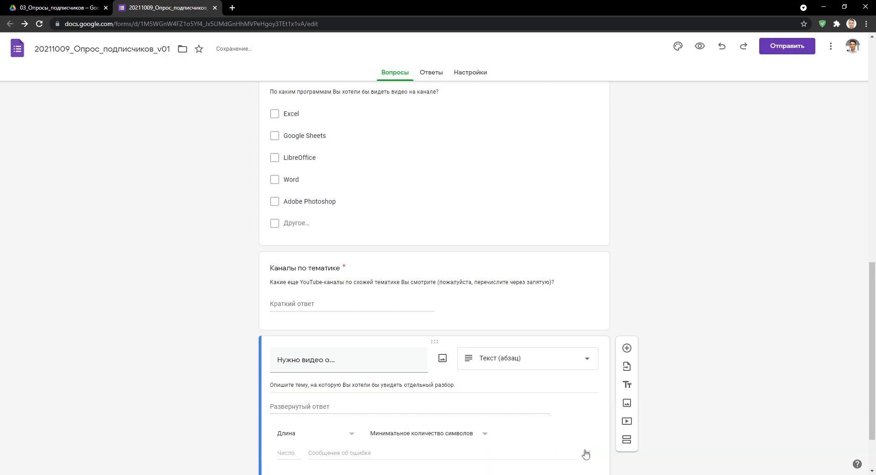
left_click(392, 371)
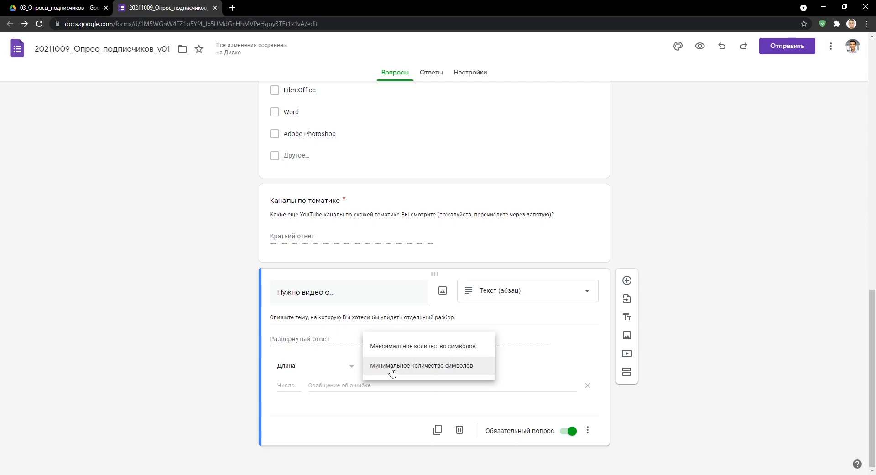
left_click(392, 371)
left_click(344, 367)
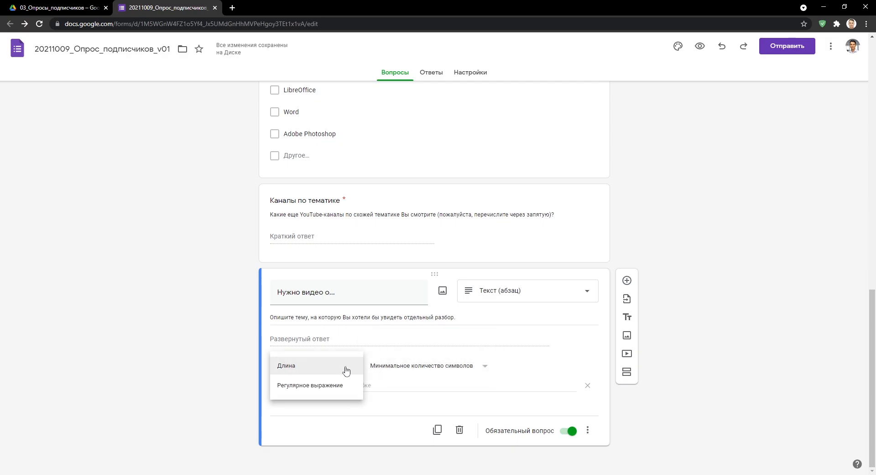
left_click(344, 368)
left_click(587, 386)
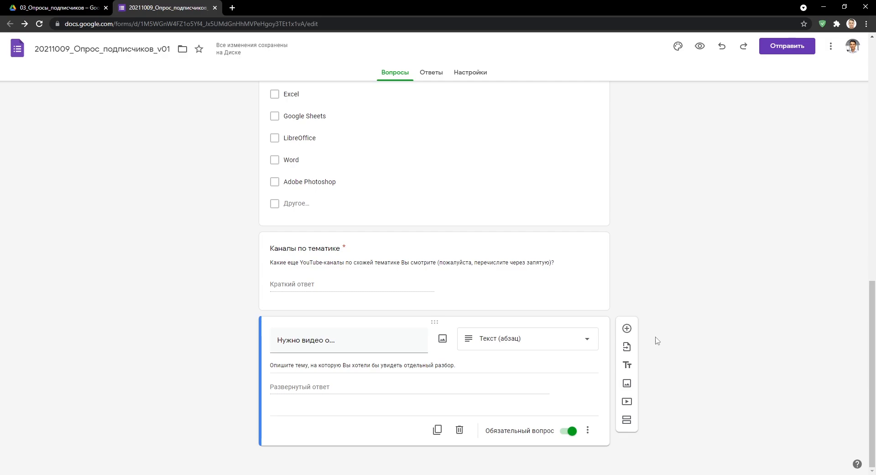
left_click(627, 328)
left_click(582, 343)
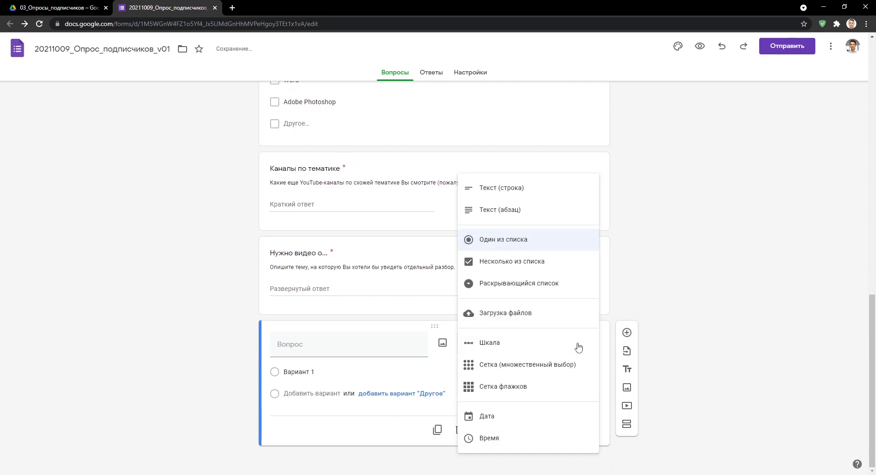
Make it a required dropdown 'Предпочтительная форма обращения' described as asking about ты/Вы address.
left_click(564, 284)
type("Пред")
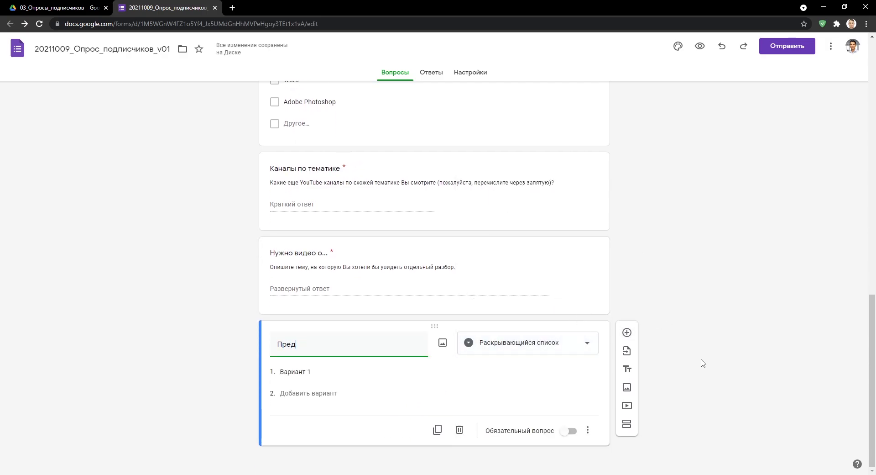
type("почтительная форма обращения")
left_click(587, 429)
left_click(611, 402)
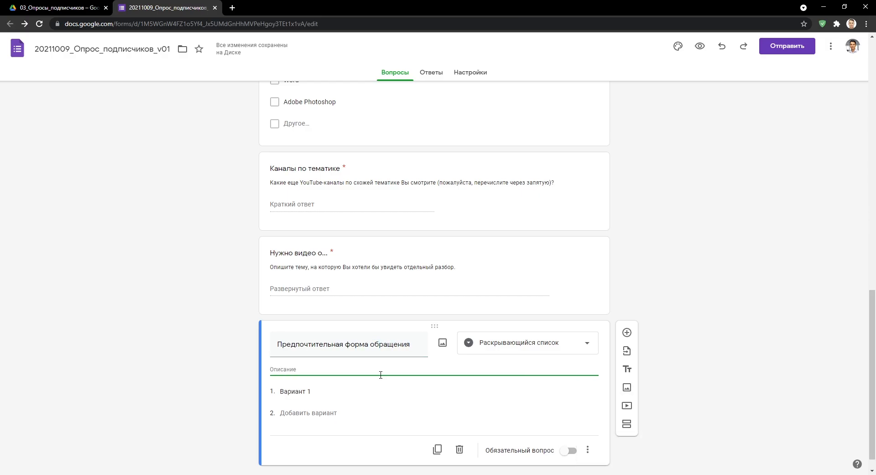
type("Как Вы относитесь к обращению авт")
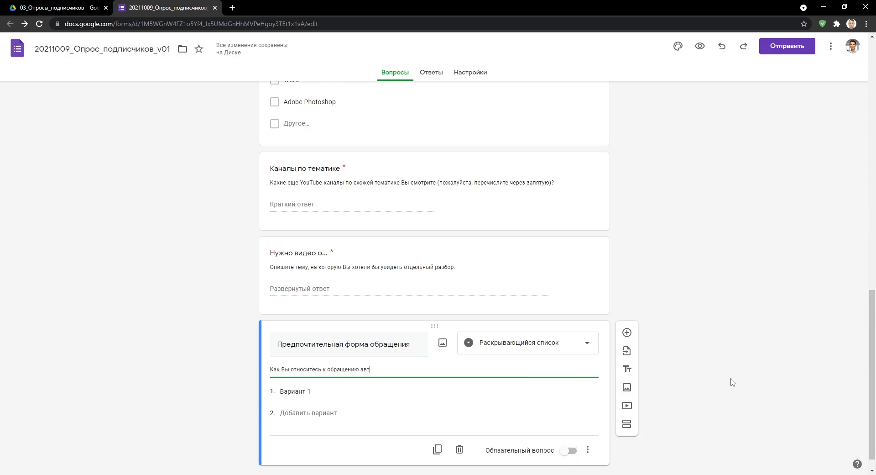
type("ора на \"ты\" / на \"Вы\" к зрителю?")
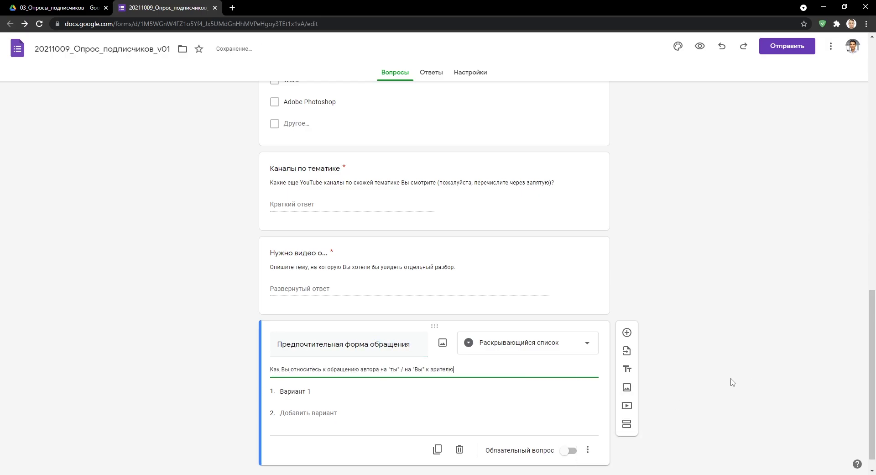
scroll(732, 382, "down", 1)
left_click(569, 430)
Enter six answer options ranging from 'Обращение на "ты" неприемлемо' to preferring ты, including 'Мне без разницы'.
left_click(296, 371)
type("Обращение на \"ты\" неприемлемо, это просто ужасно!")
key("Return")
type("Обращение на \"ты\" меня слегка напрягает")
key("Return")
type("Я бы предпочел/предпочла обращение на \"Вы\", но и на \"ты\" сойдёт")
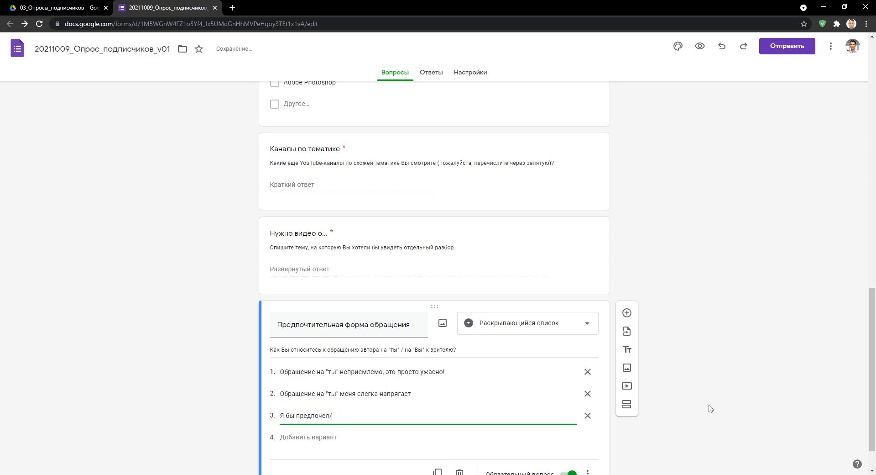
key("Return")
type("Мне без разницы")
key("Return")
type("Обращение на \"Вы\" быстро надоедает, легче слушать обращения на \"ты\"")
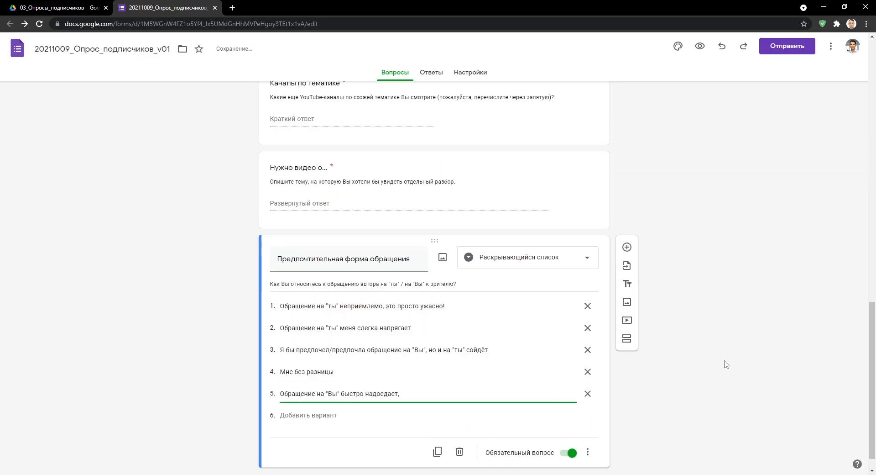
key("Return")
type("Обращение на \"Вы\" - это лишний официоз. Формат общения автора и зрителя на \"ты\" лучше")
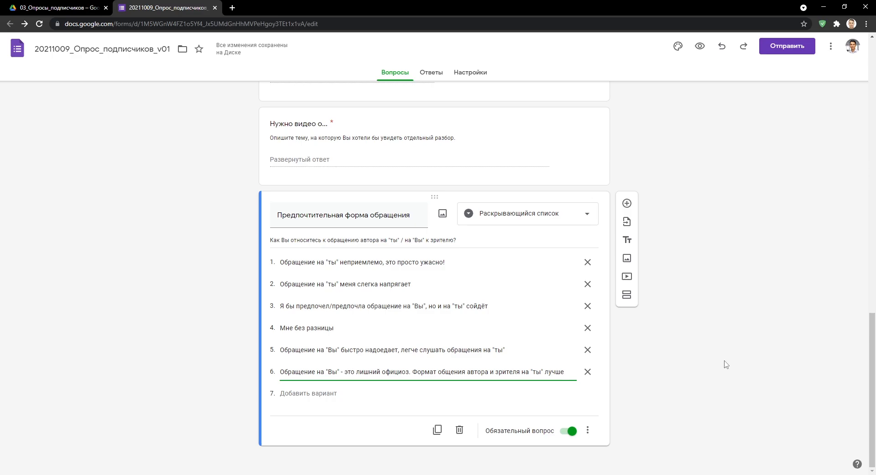
Check the dropdown's answer list in the form preview, then close the preview.
left_click(700, 47)
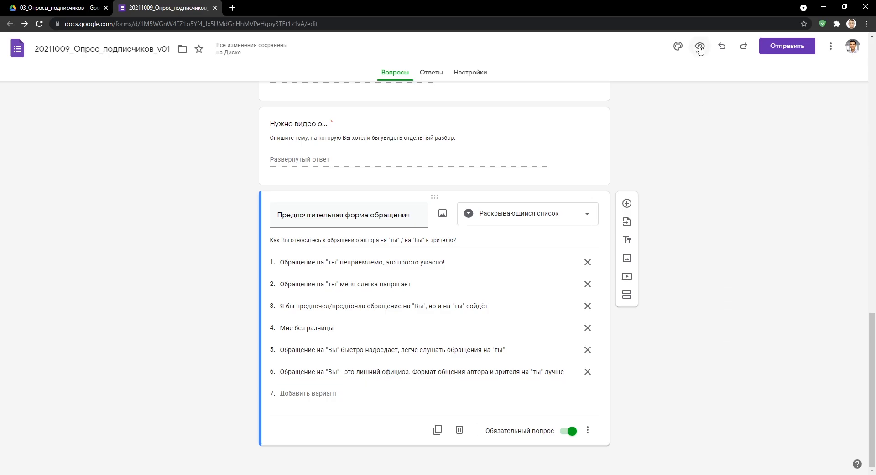
scroll(630, 181, "down", 10)
left_click(556, 359)
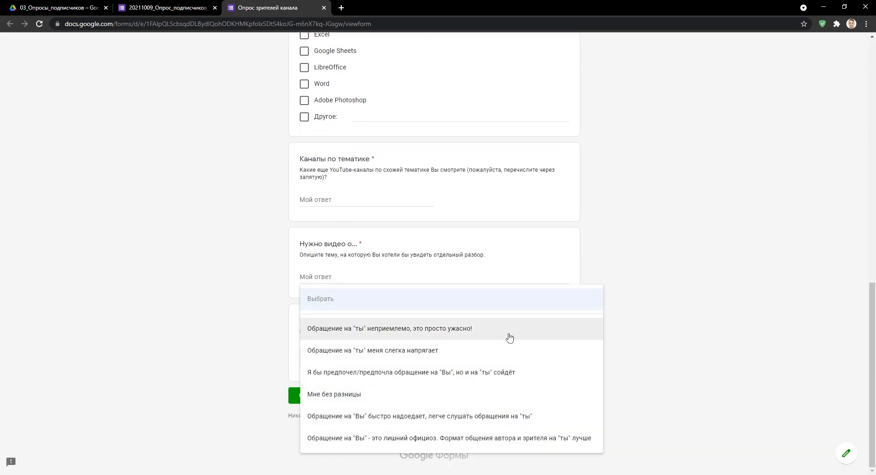
left_click(530, 293)
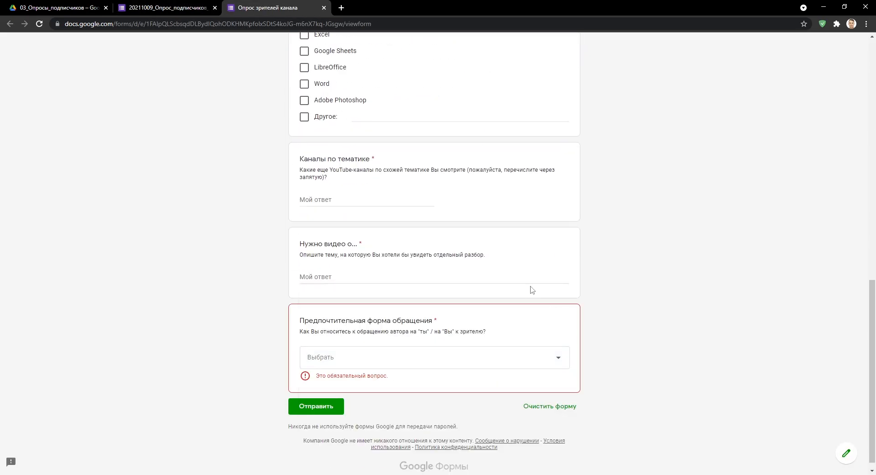
left_click(324, 8)
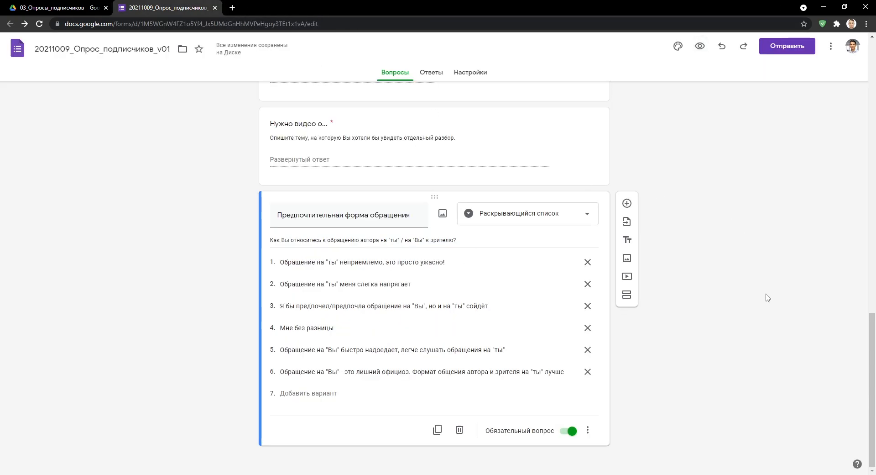
Add a linear scale question titled Начальный уровень навыков.
left_click(627, 203)
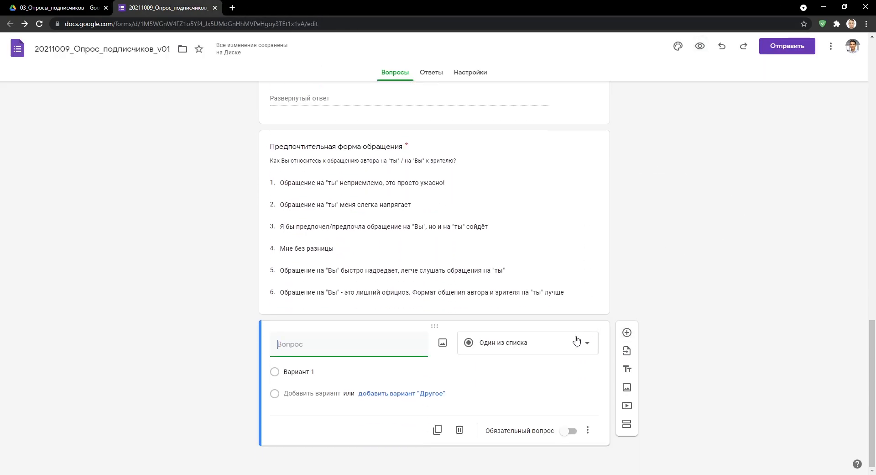
left_click(580, 342)
left_click(572, 350)
left_click(372, 345)
type("Начальный уровень навыков")
Describe it as 'Укажите Ваш уровень владения программой Excel на момент знакомства с каналом' and make it required.
scroll(712, 335, "down", 2)
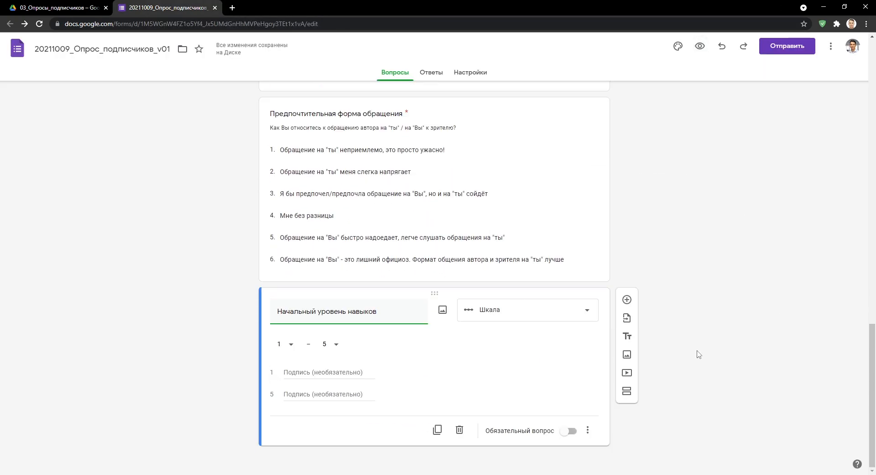
left_click(588, 430)
left_click(613, 445)
type("Укажите Ваш уровень владения программой Excel на момент знакомства с каналом")
left_click(568, 451)
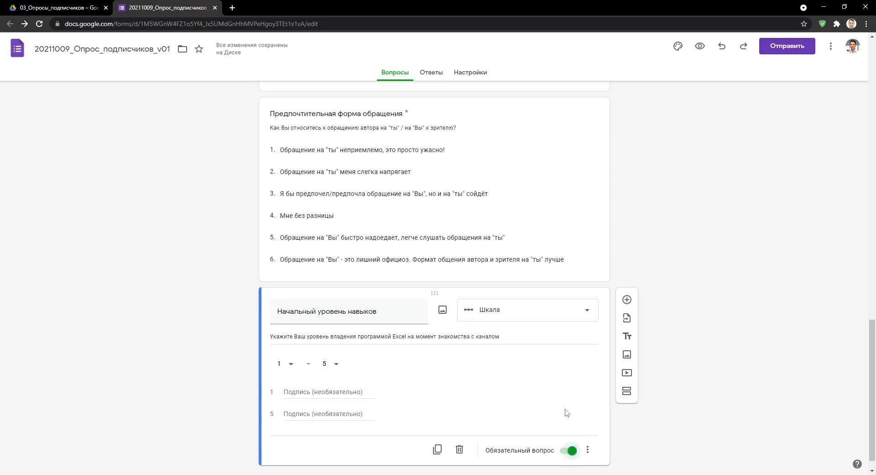
Label the scale ends Новичок (знал некоторые / самые простые функции) and Продвинутый (…).
scroll(565, 411, "down", 1)
left_click(330, 373)
type("Новичок (знал некоторые / самые простые функции)")
key("Tab")
type("Продвинутый (знал многие функции, сводные таблицы, графики, комбинации клавиш и как минимум немного VBA")
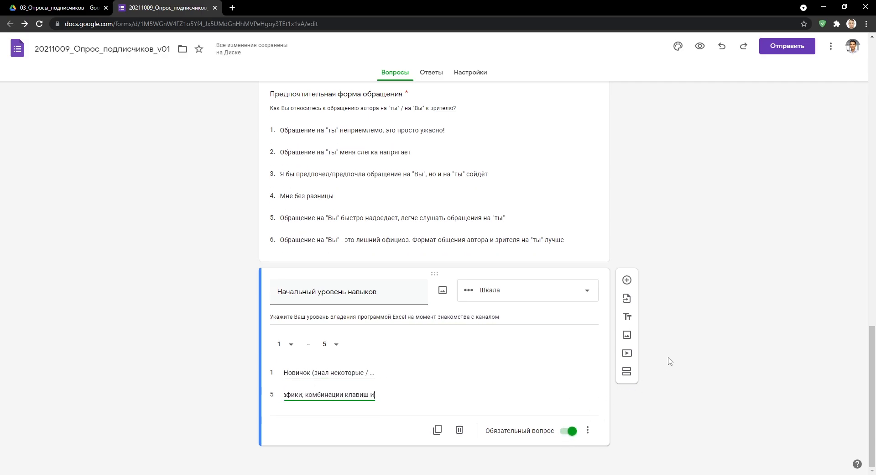
left_click(669, 360)
Preview and test the skill scale, clear the answers, then add a blank question below it.
left_click(700, 46)
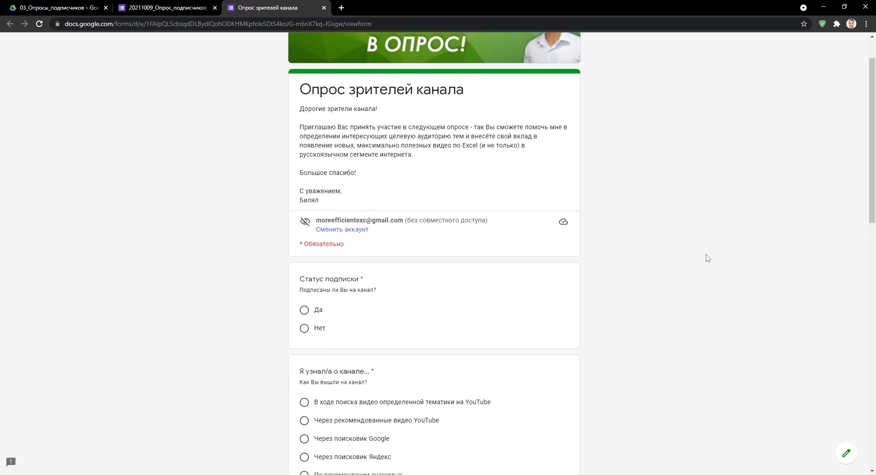
scroll(708, 258, "down", 8)
scroll(707, 258, "down", 6)
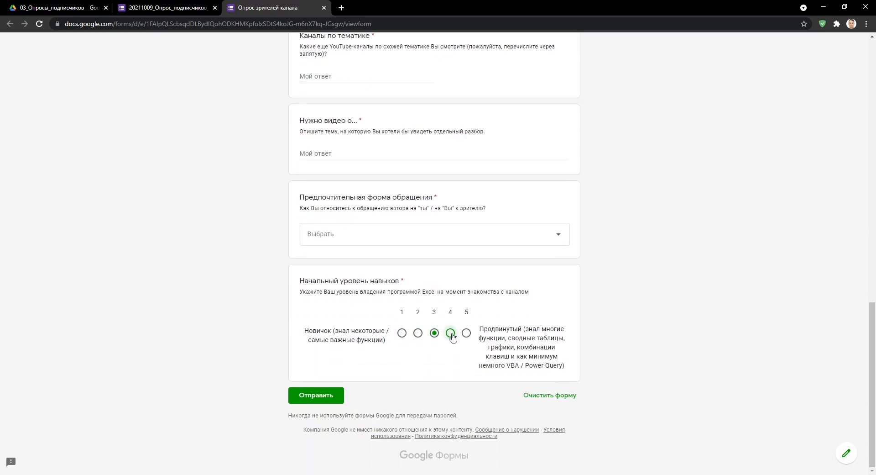
left_click(466, 332)
left_click(550, 395)
left_click(492, 283)
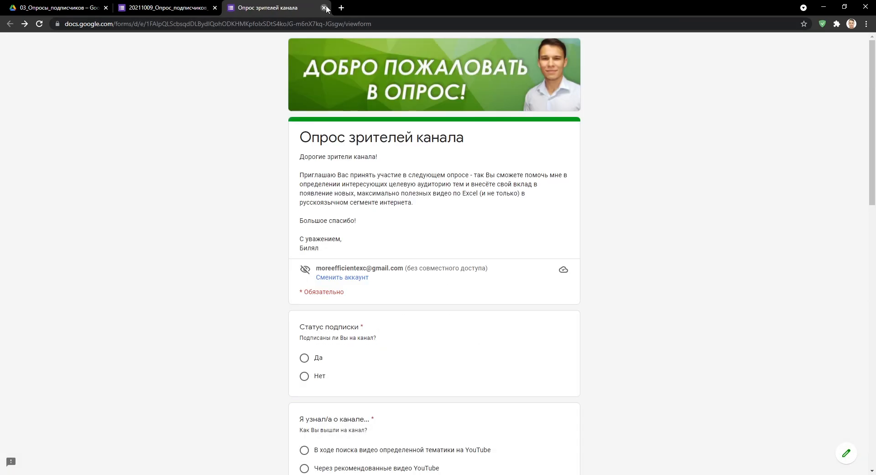
left_click(324, 7)
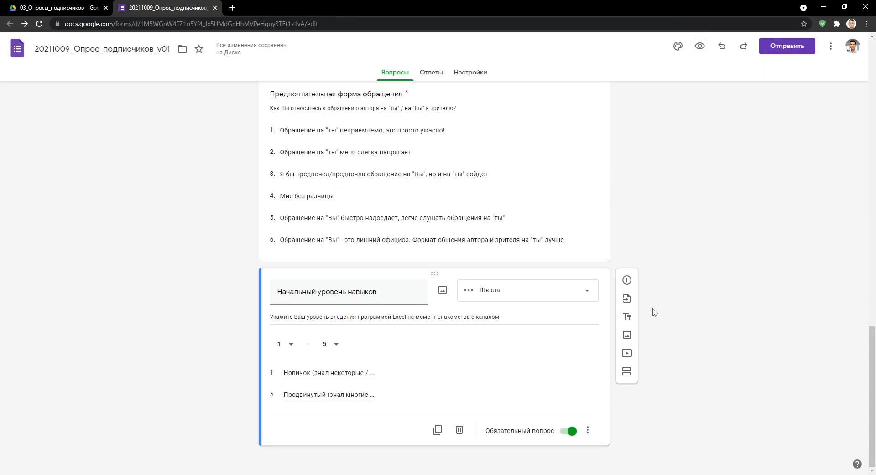
left_click(627, 280)
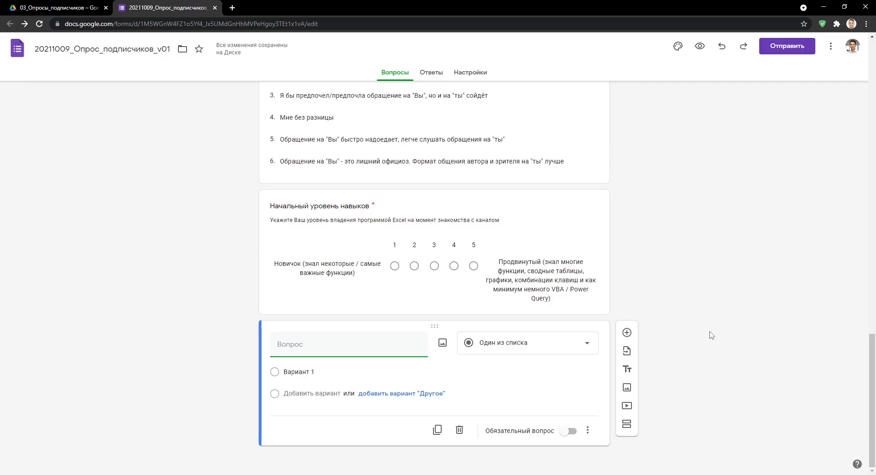
Duplicate the Начальный уровень навыков scale below the blank question and retitle it Текущий уровень навыков.
left_click(564, 212)
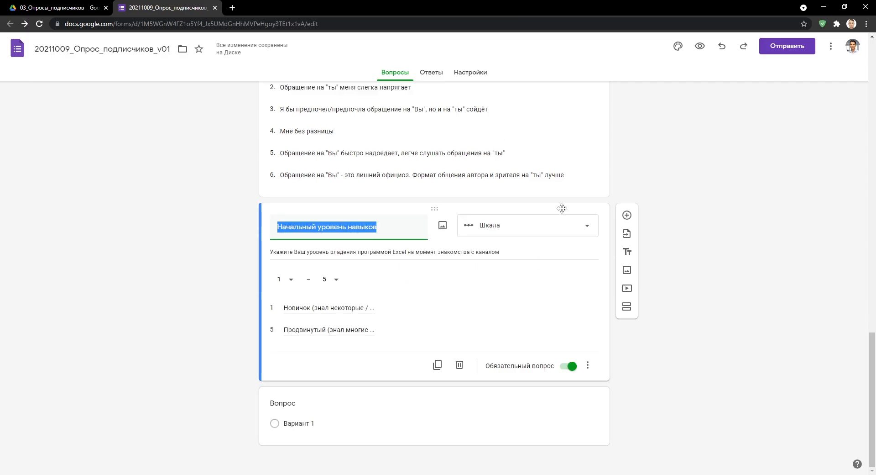
left_click(440, 365)
left_click_drag(438, 208, 451, 331)
scroll(518, 305, "down", 2)
type("Текущий уровень навыков")
Reword the copy's description to ask about Excel skill 'после просмотра видео на канале'.
left_click(416, 317)
type("данный")
key("ctrl+Right")
key("Left")
type(",")
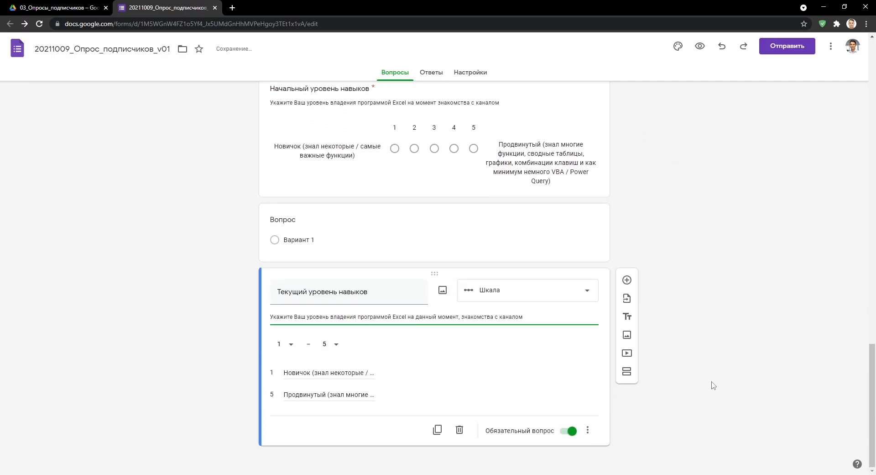
key("Right")
key("shift+End")
type("после просмотра видео на канале")
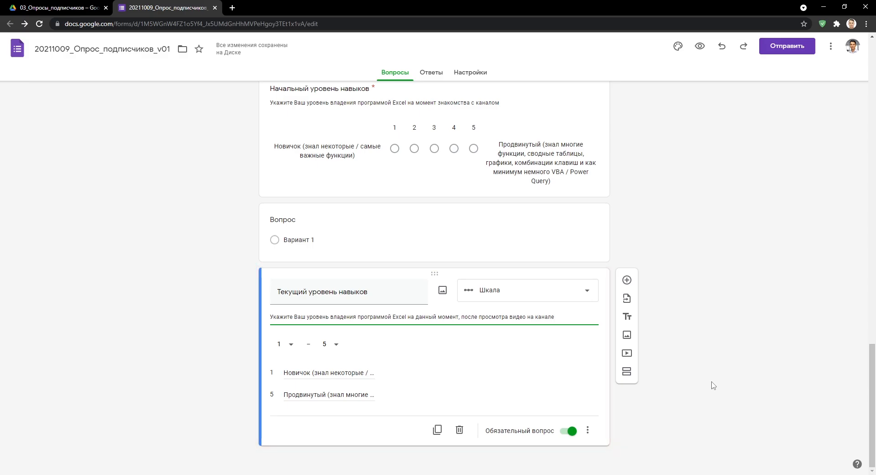
scroll(714, 385, "up", 1)
Title the blank question Количество просмотренных видео, make it required, and describe it 'Вы уже успели посмотреть как минимум 20-30 видео на канале?'.
left_click(578, 295)
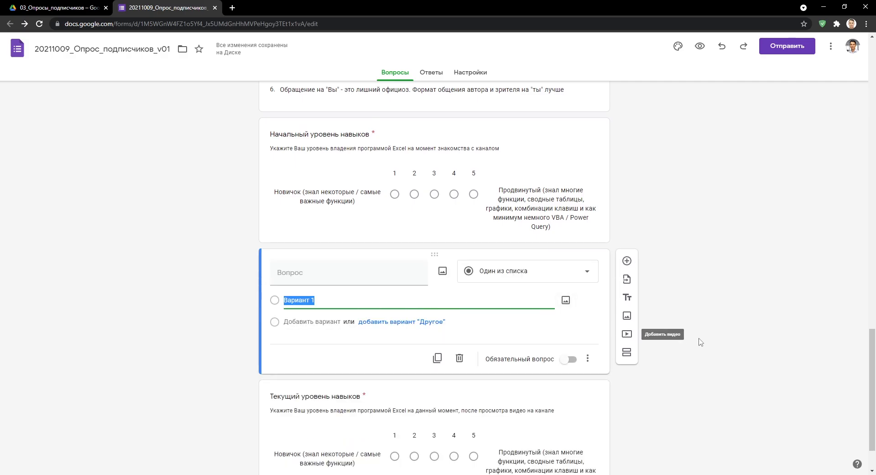
key("shift+Tab")
key("shift+Tab")
key("shift+Tab")
type("Количество просмотренных видео")
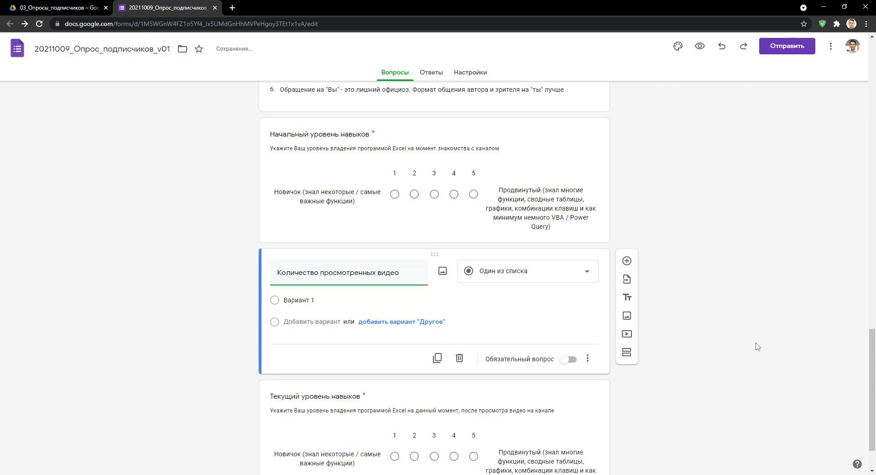
left_click(568, 360)
left_click(588, 359)
left_click(625, 369)
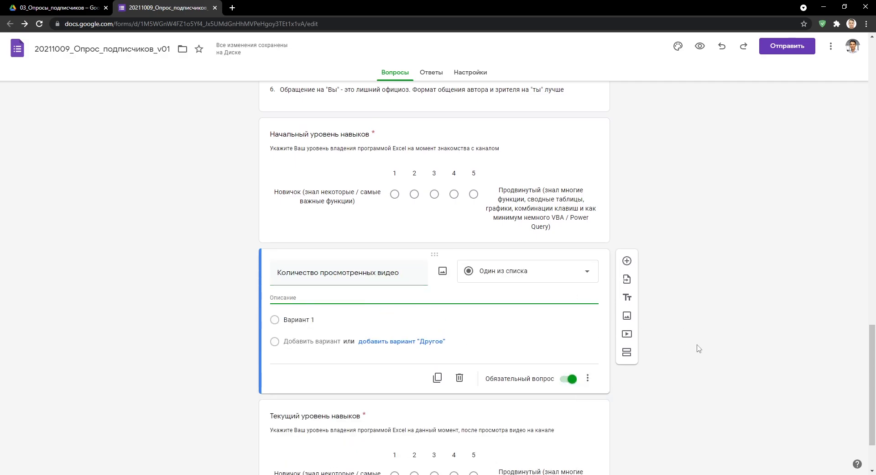
type("Вы уже успели посмотреть как минимум 20-30 видео на канале?")
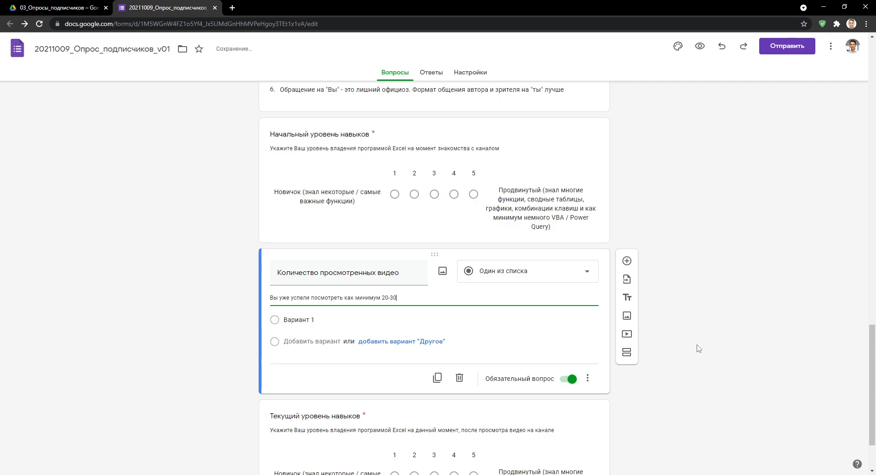
Add answer options Да and Нет and enable going to a section based on answer.
key("Tab")
type("Да")
key("Return")
type("Нет")
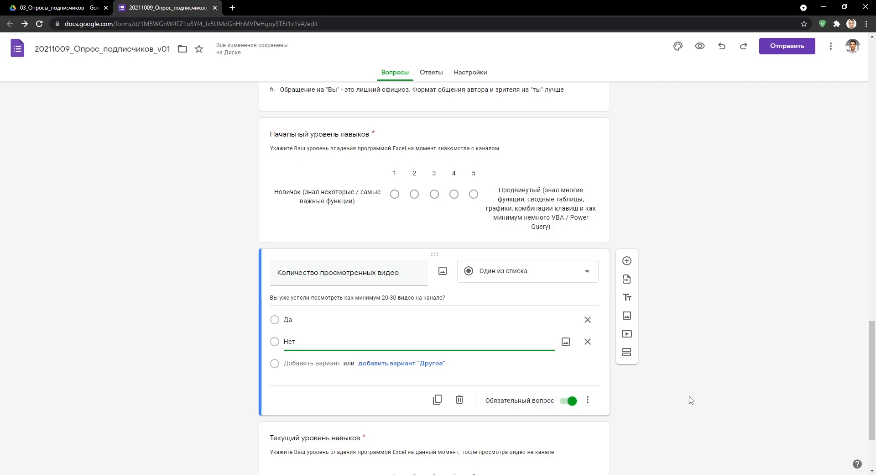
left_click(588, 400)
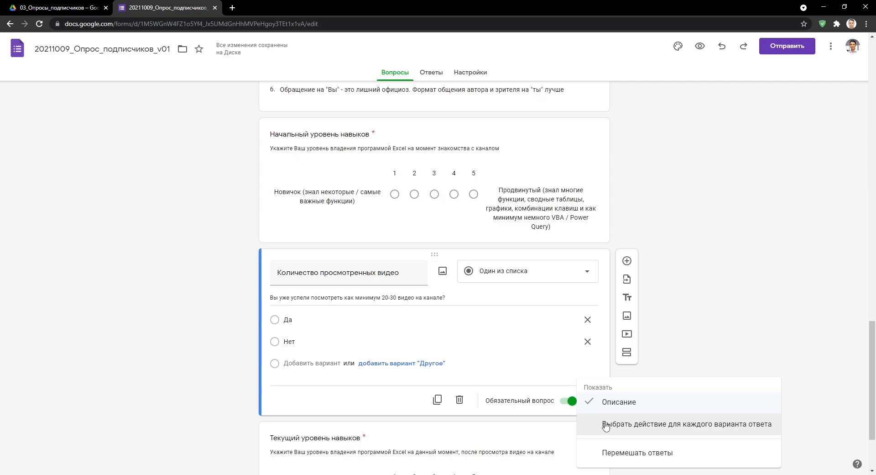
left_click(606, 425)
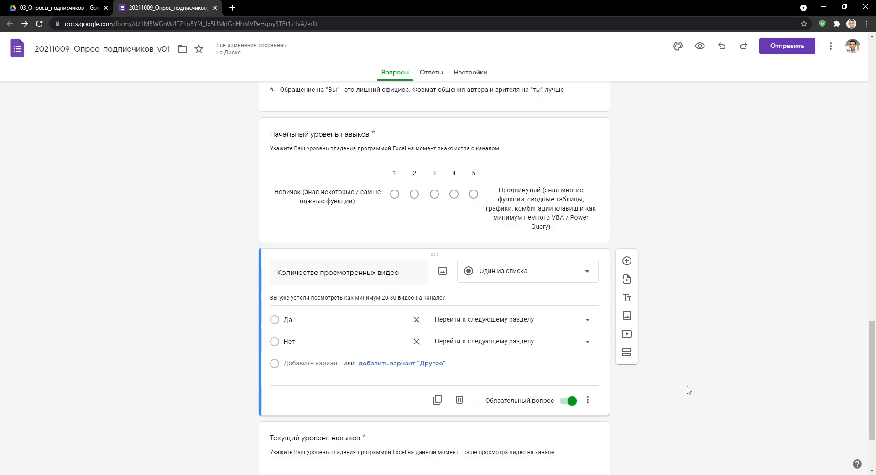
left_click(587, 321)
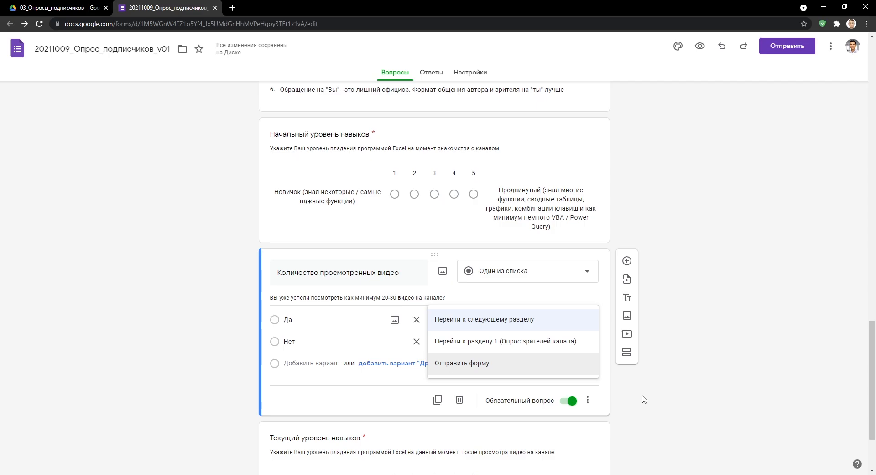
left_click(607, 399)
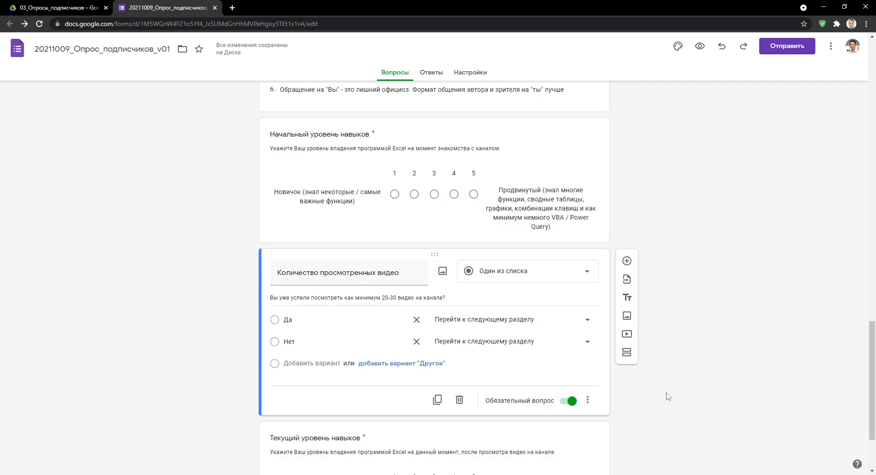
Add a section after the question and name it Оценка развития навыков.
left_click(627, 353)
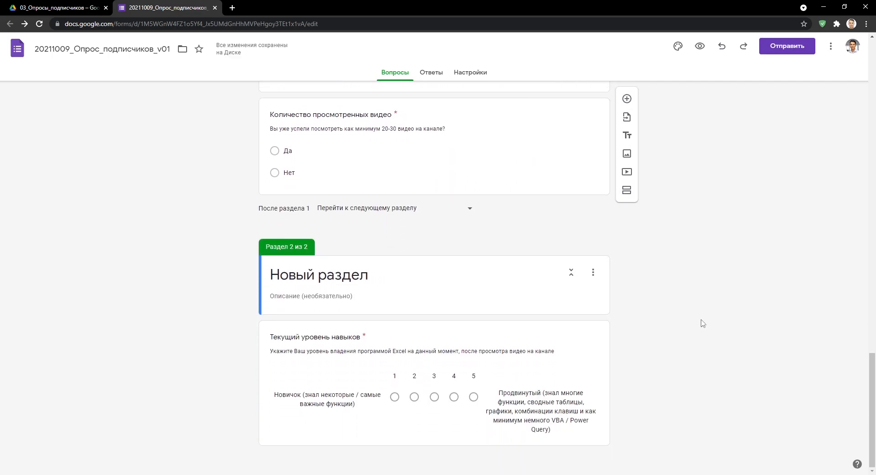
left_click(360, 278)
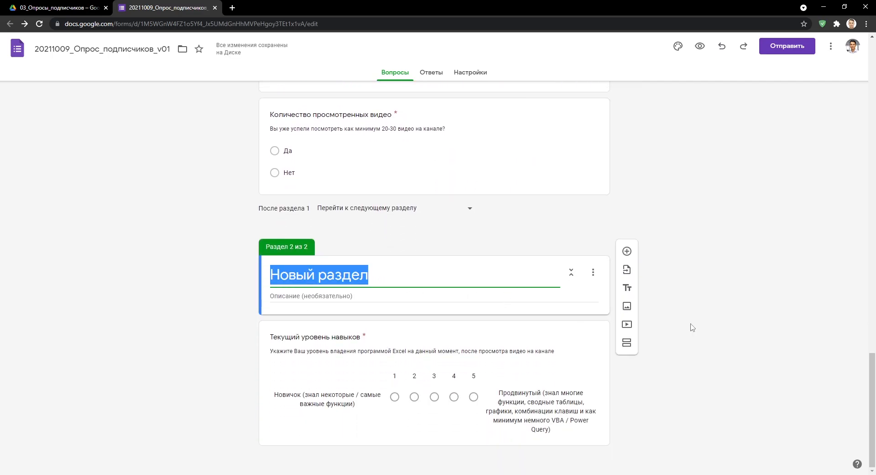
type("Оценка развития навыков")
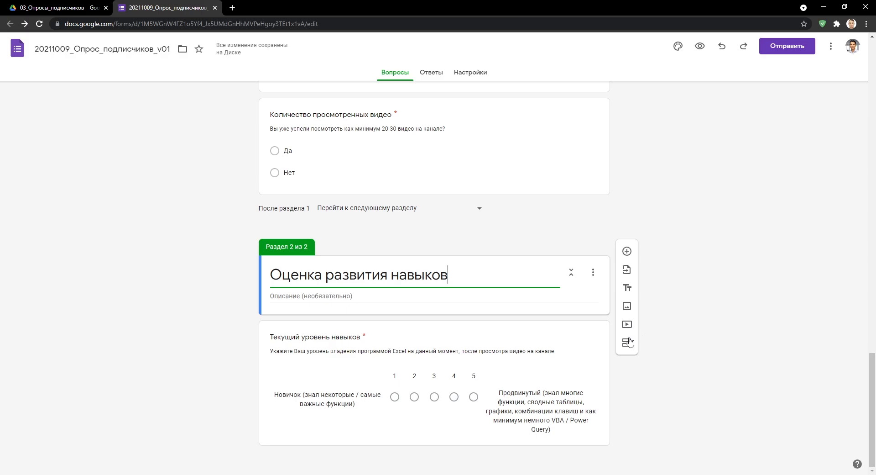
Add a third section after Текущий уровень навыков, titled Завершающие вопросы.
left_click(583, 357)
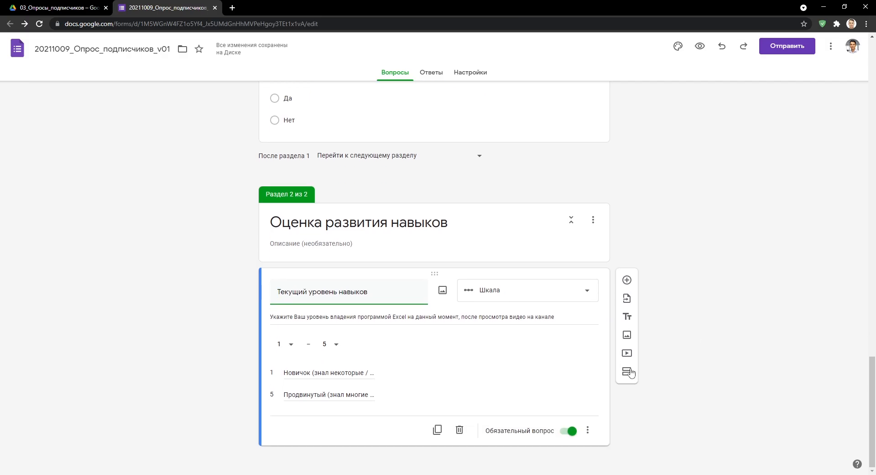
left_click(627, 371)
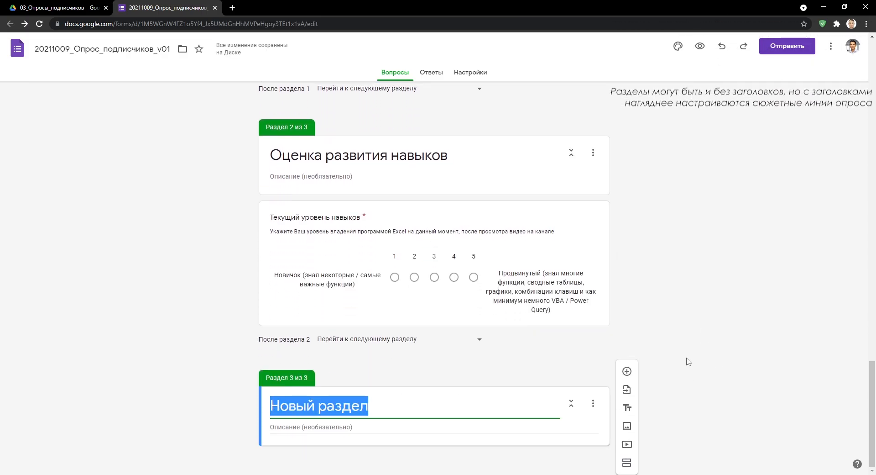
type("Завершающие вопросы")
scroll(688, 361, "up", 5)
scroll(688, 362, "up", 2)
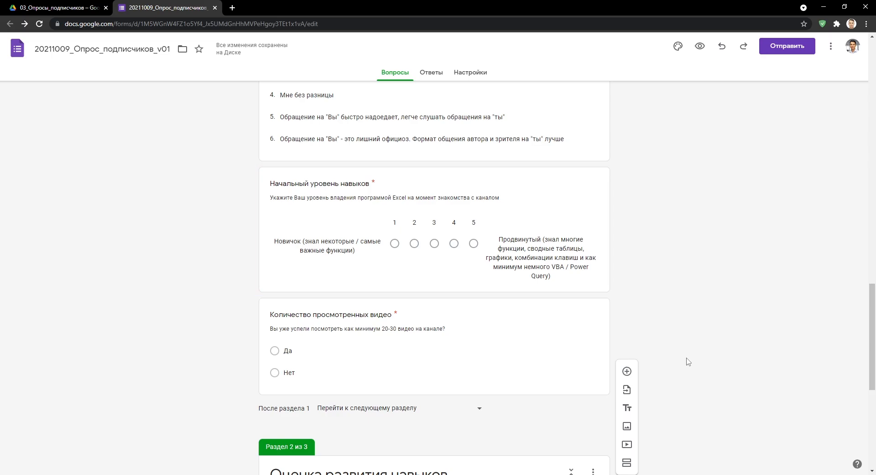
Route Да answers to section 2 (Оценка развития навыков) and Нет answers to section 3 (Завершающие вопросы).
left_click(583, 300)
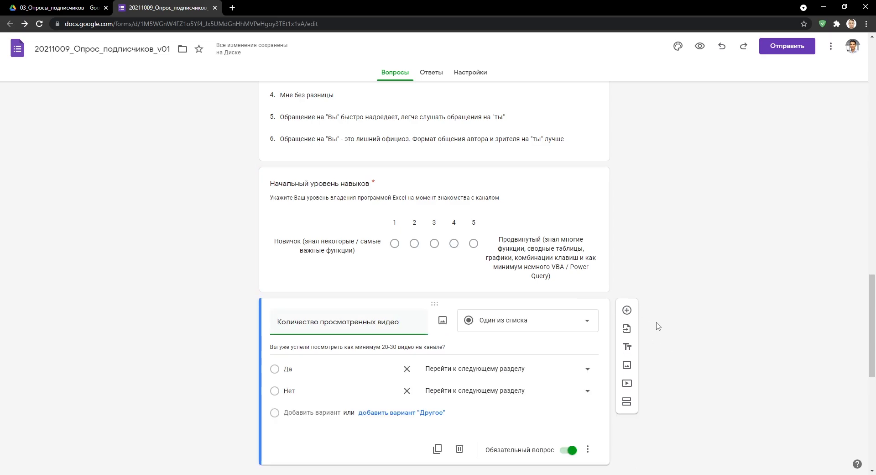
scroll(666, 346, "down", 1)
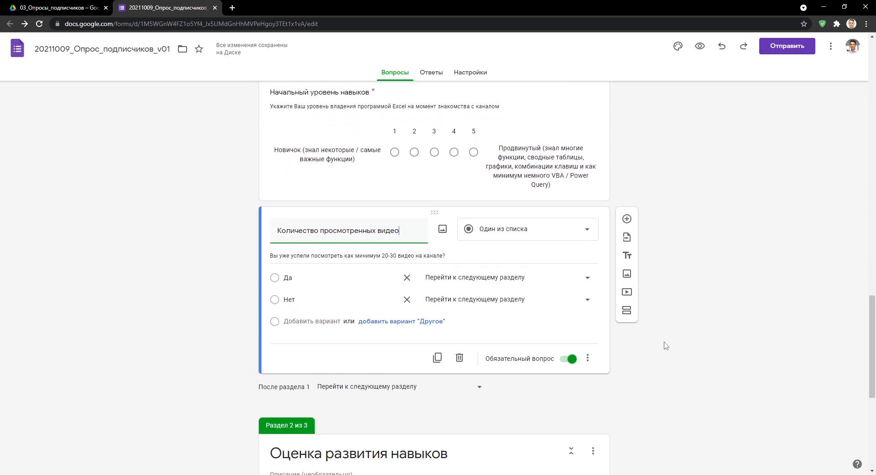
left_click(582, 279)
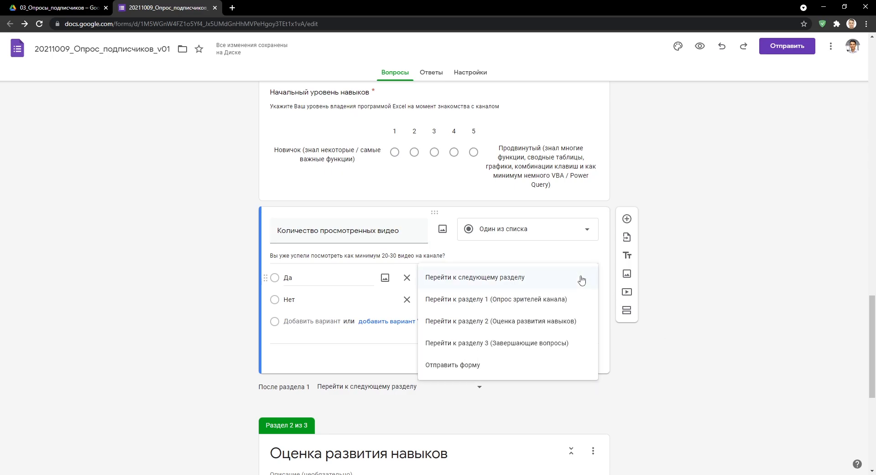
left_click(569, 329)
scroll(708, 307, "down", 1)
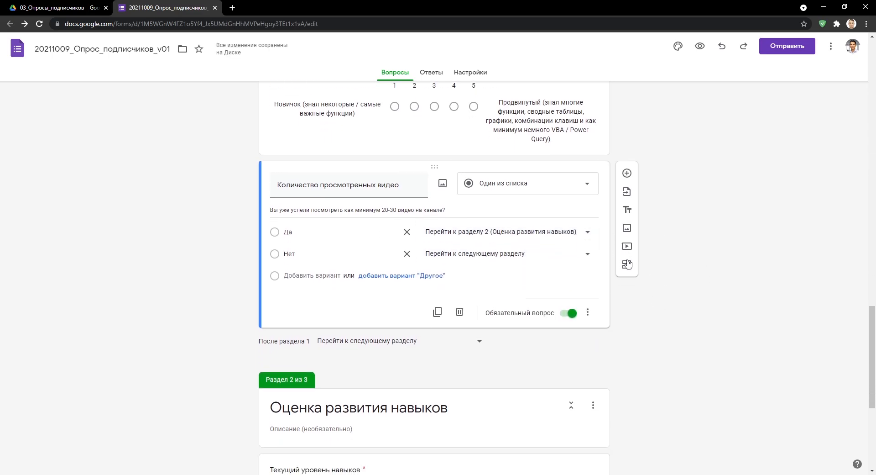
left_click(589, 254)
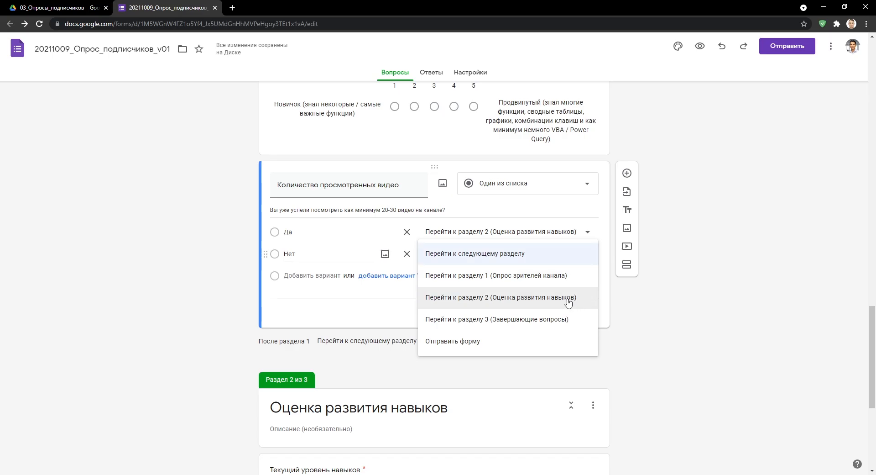
left_click(561, 318)
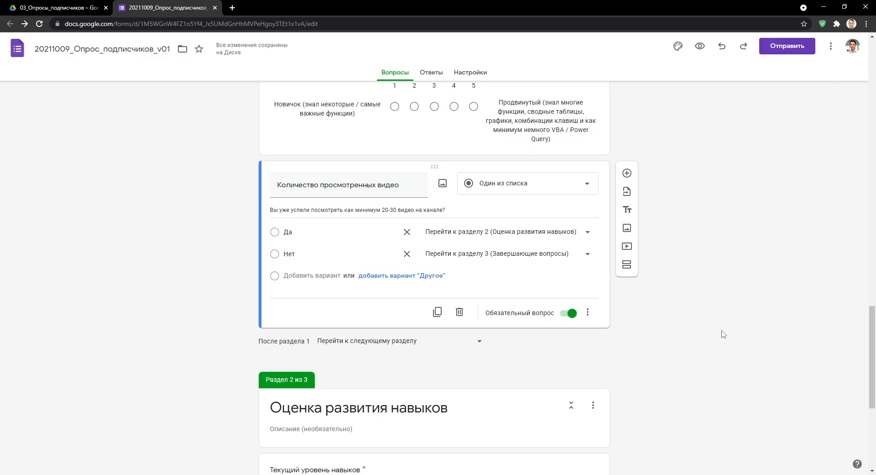
scroll(722, 334, "down", 5)
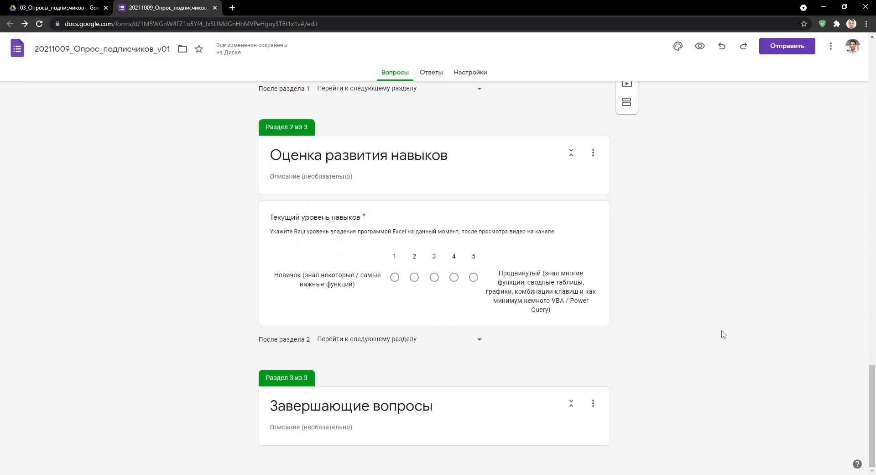
Add a multiple-choice grid Заинтересованность в темах described 'Укажите, насколько Вас интересуют следующие темы:'.
left_click(628, 370)
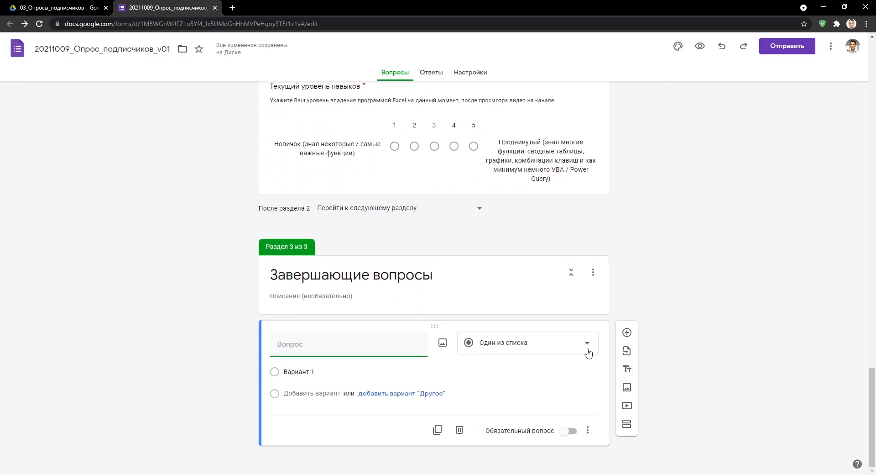
left_click(587, 350)
left_click(554, 361)
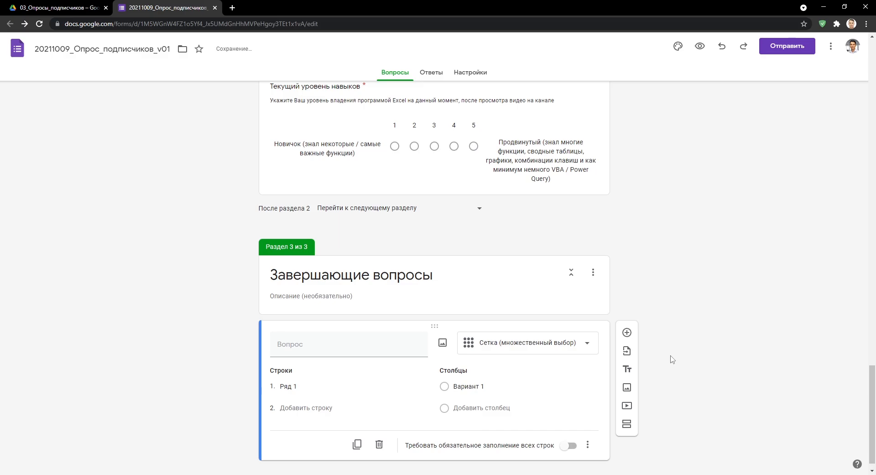
type("Заинтересованность в темах")
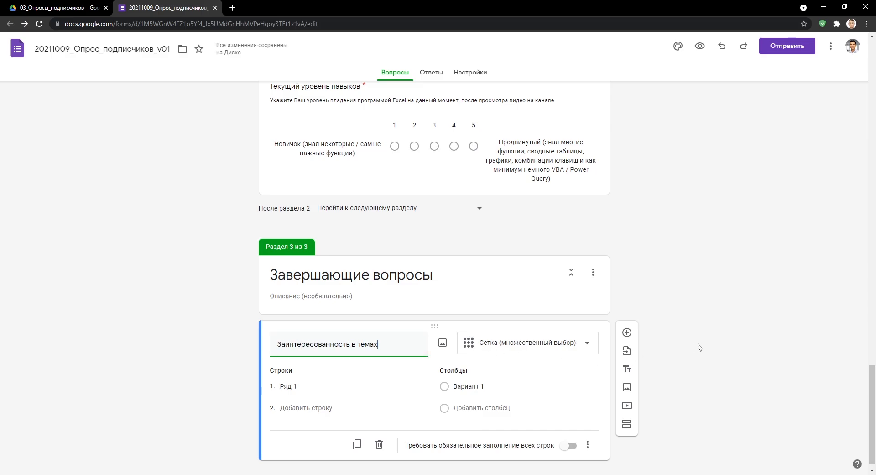
left_click(588, 444)
left_click(625, 417)
type("Укажите, насколько Вас интересуют следующие темы:")
Fill rows Сводные таблицы through Фишки и трюки работы, columns Не интересует to Очень интересует, require every row.
scroll(727, 338, "down", 1)
left_click(319, 371)
type("Сводные таблицы Функции VBA Power Query Графики Комбинации клавиш Фишки и трюки работы")
left_click(509, 263)
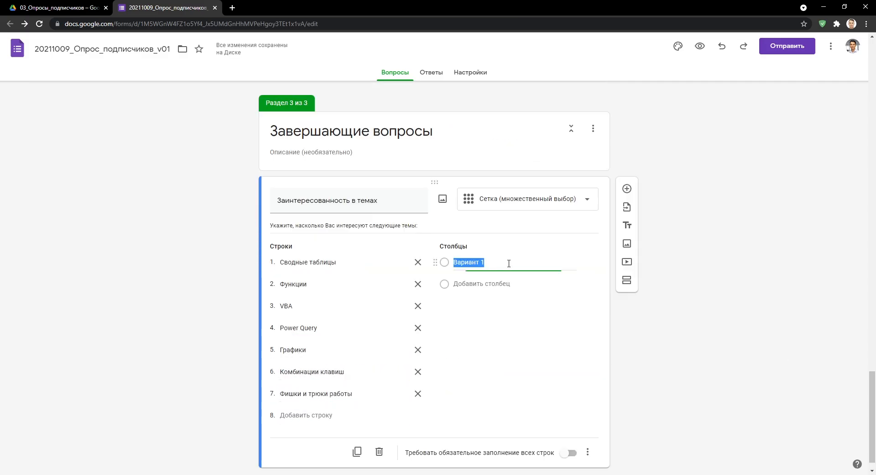
type("Не интересует Мало интересует Средне интересует Достаточно интересует Очень интересует")
left_click(568, 452)
Test the interest grid by picking a level for each of the seven topics.
scroll(697, 436, "down", 1)
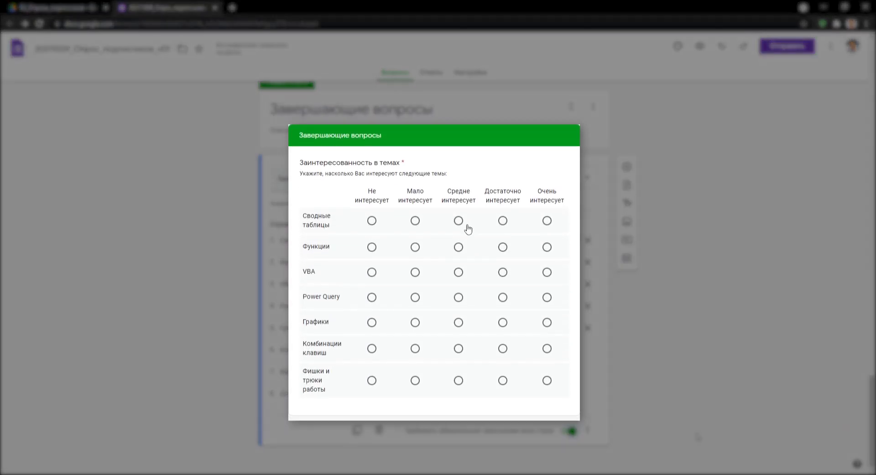
left_click(459, 210)
left_click(503, 232)
left_click(547, 258)
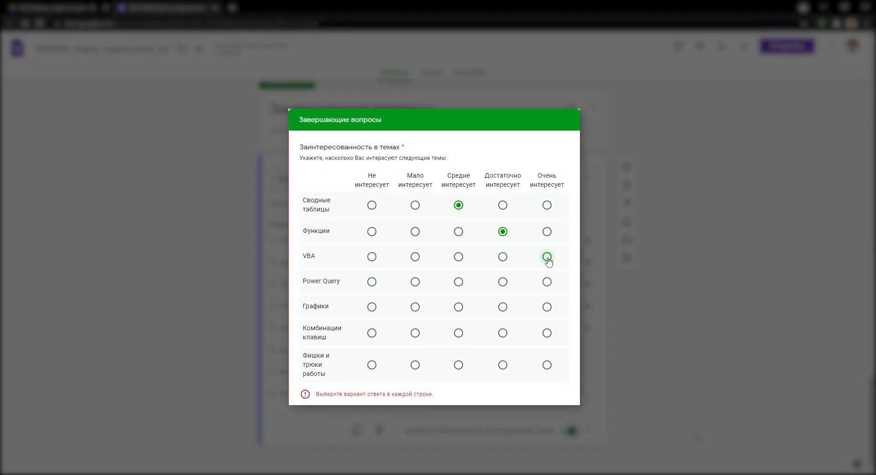
left_click(547, 282)
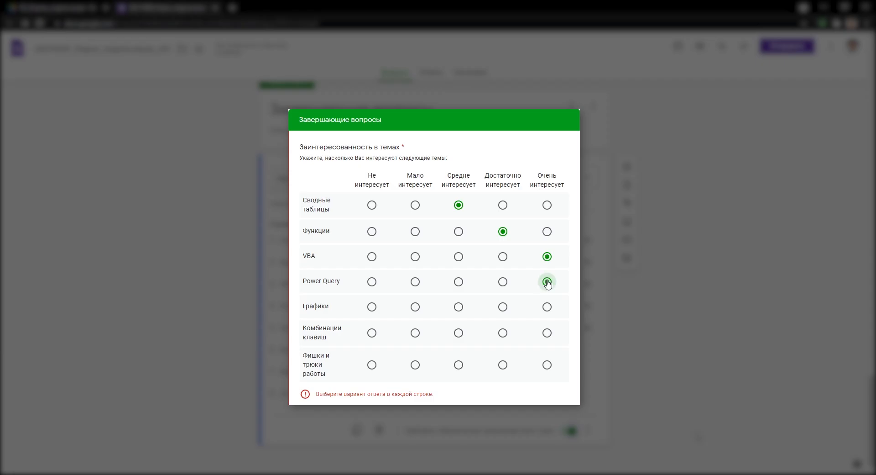
left_click(503, 306)
left_click(459, 333)
left_click(503, 365)
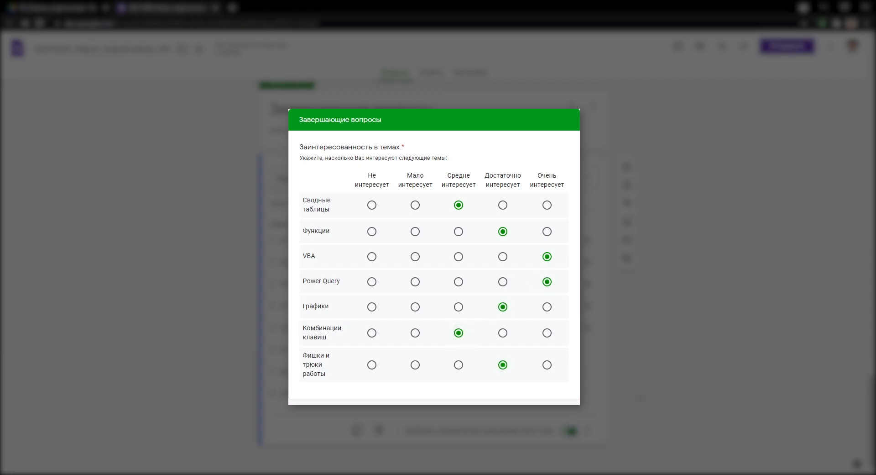
left_click(547, 365)
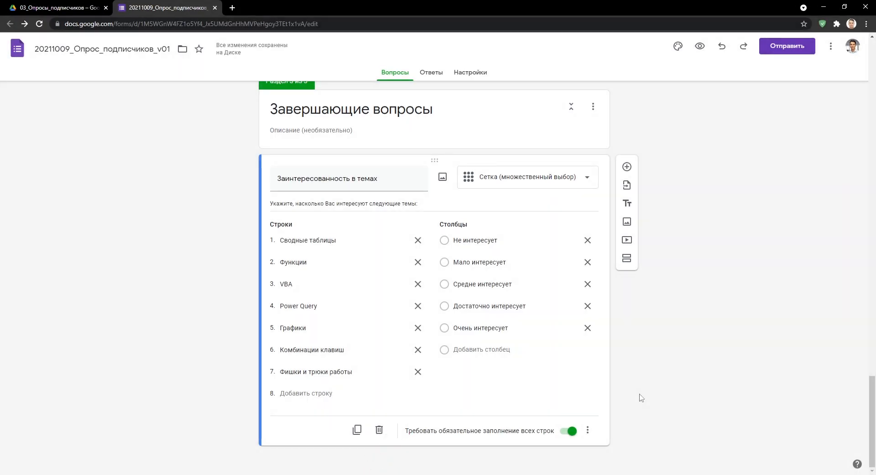
left_click(587, 429)
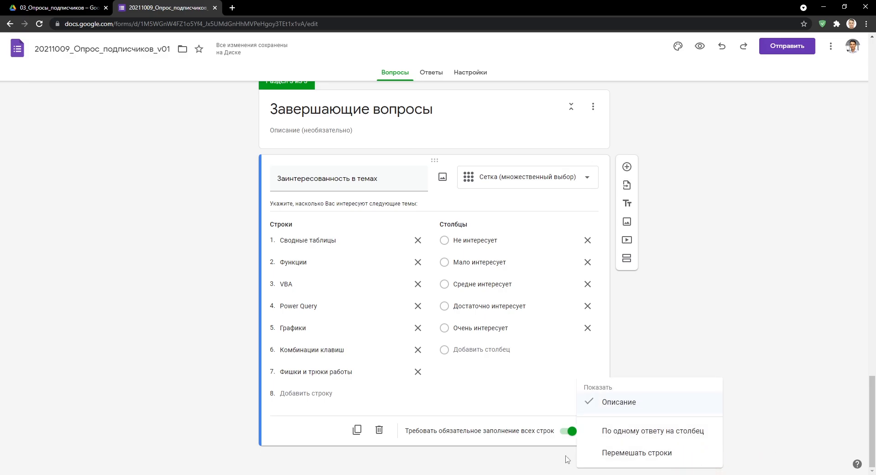
left_click(678, 346)
Add a checkbox grid Посещение YouTube, describing it as visiting YouTube by weekday with multiple answers allowed.
left_click(628, 167)
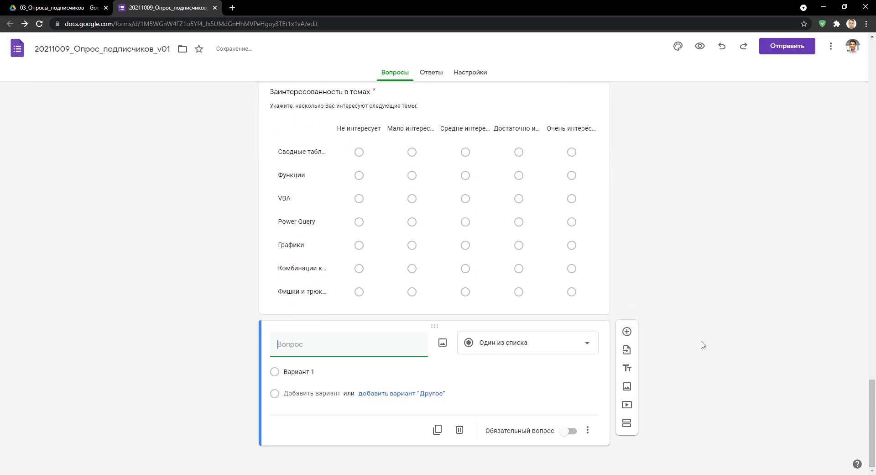
type("Посещение YouTube")
left_click(573, 342)
left_click(502, 386)
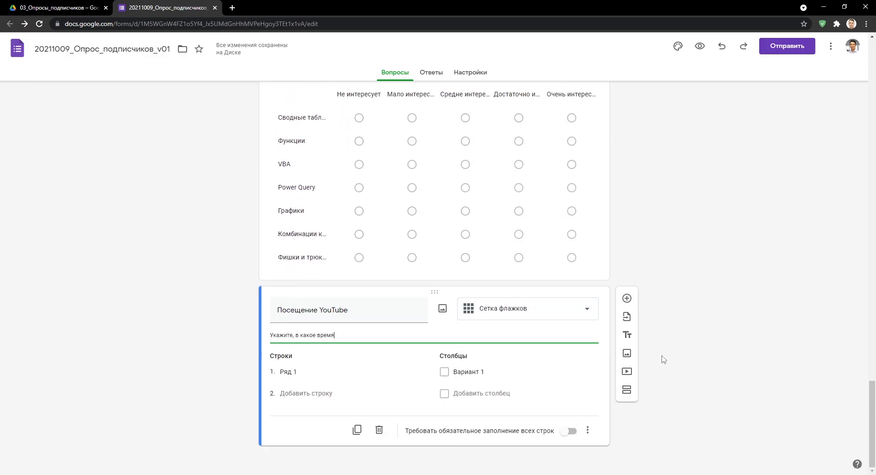
type("посещаете YouTube по дням недели (возможен выбор нескольких вариантов ответов)")
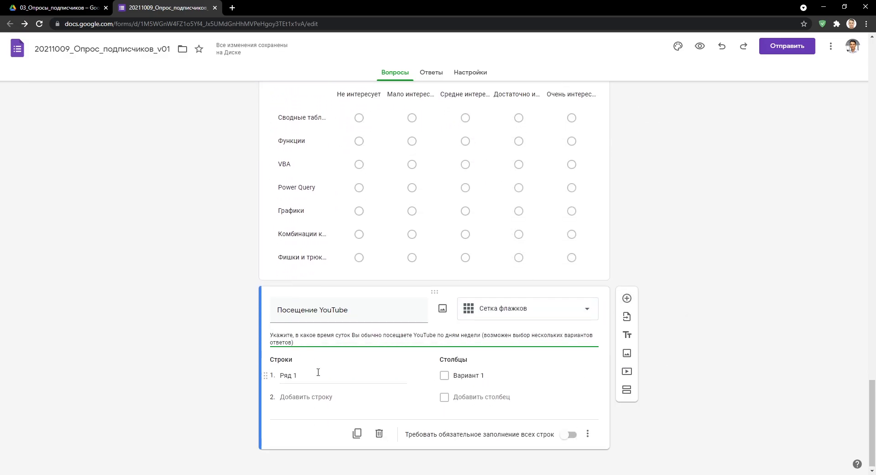
Enter weekday rows По понедельникам through По воскресеньям.
left_click(318, 372)
type("По понедельникам")
key("Return")
type("По вторникам")
key("Return")
type("По средам")
key("Return")
type("ам")
Enter the four time-of-day columns, ending with Посещаю YouTube ночью.
key("Return")
type("По пятницам")
key("Return")
type("По субботам")
key("Return")
type("По воскресеньям")
left_click(483, 262)
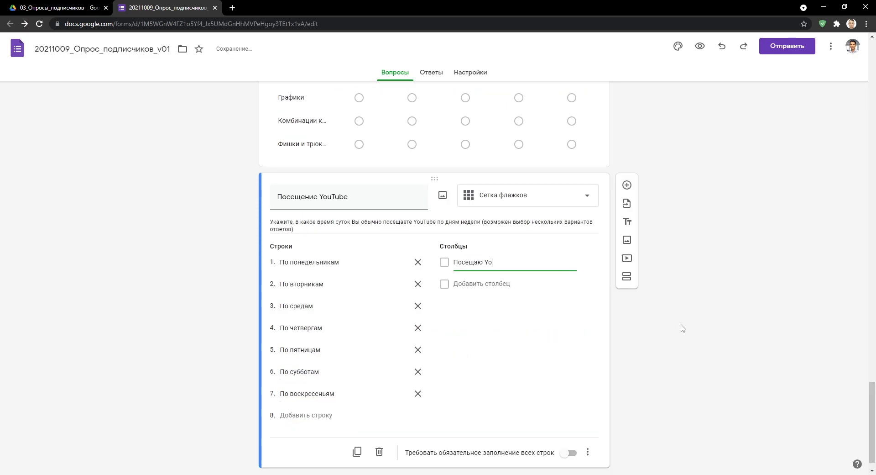
type("вечеру")
key("Return")
type("Посещаю YouTube ночью")
Test-tick a few weekday/time cells, then add a new question below the YouTube grid.
scroll(630, 376, "down", 1)
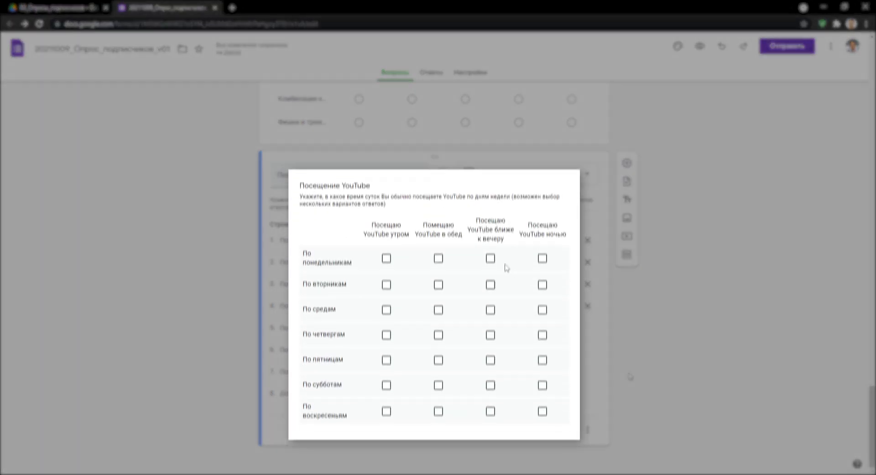
left_click(490, 213)
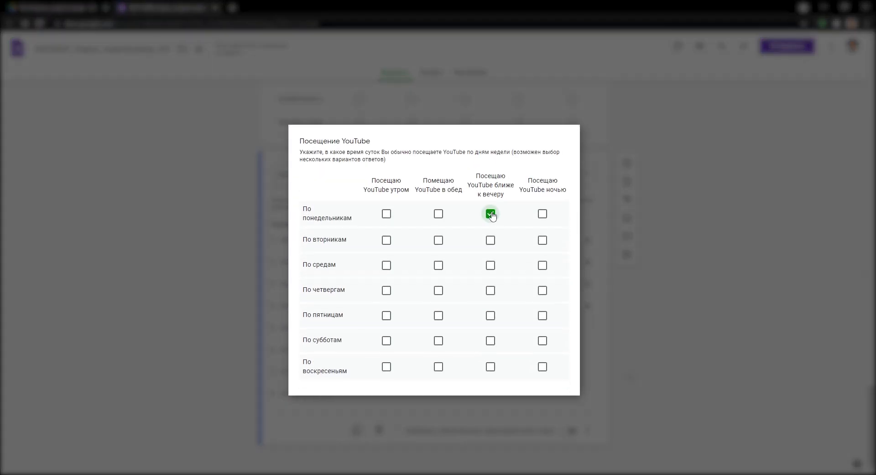
left_click(439, 292)
left_click(386, 341)
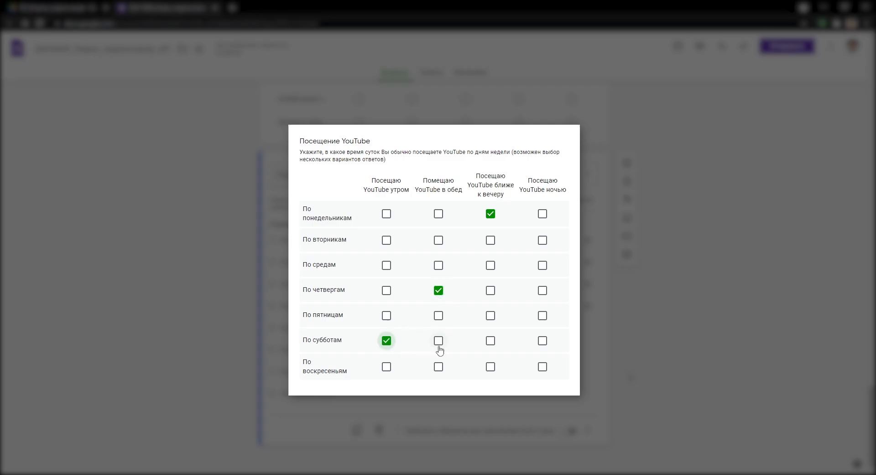
left_click(491, 341)
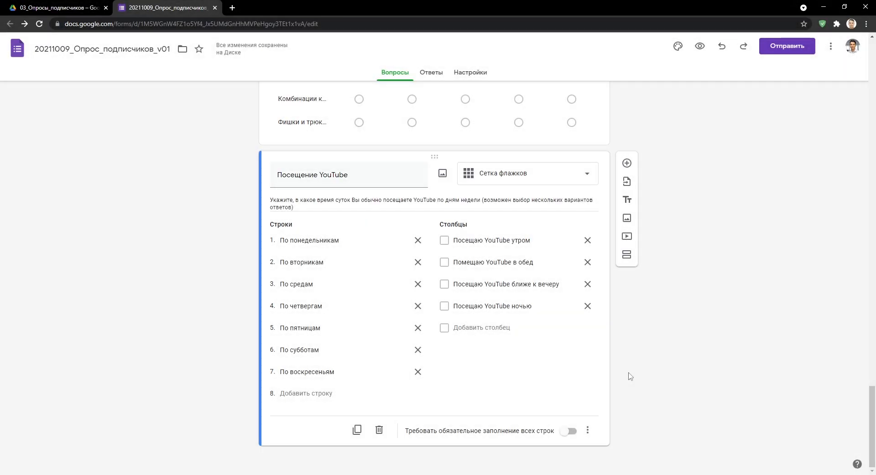
left_click(588, 430)
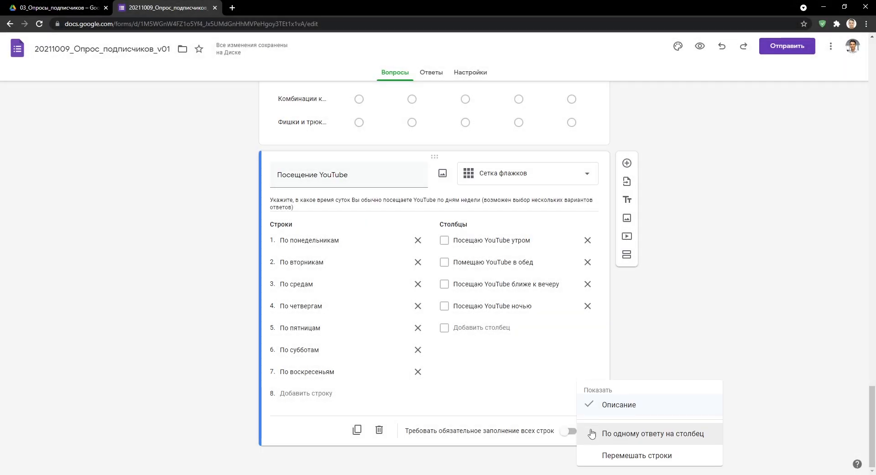
left_click(659, 365)
left_click(630, 167)
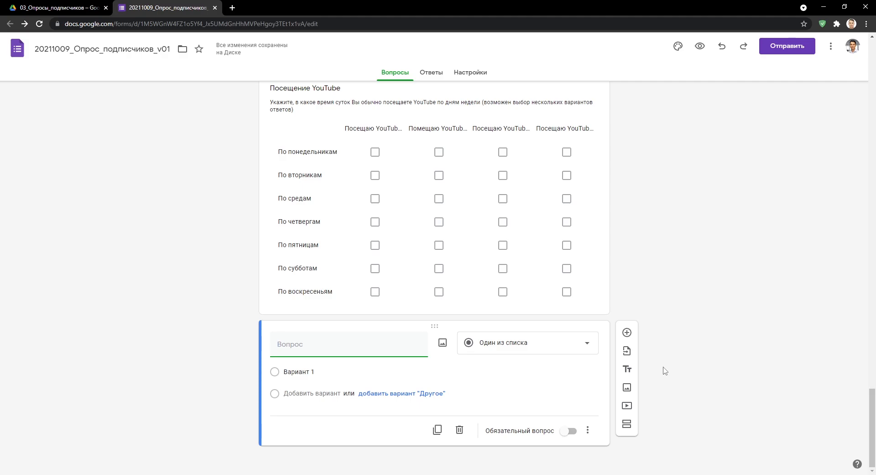
Create date question Дата просмотра видео described 'Укажите дату просмотра видео о Google Forms' and test it.
type("Дата просмотра видео")
left_click(588, 429)
left_click(607, 401)
type("Укажите дату просмотра видео о Google Forms")
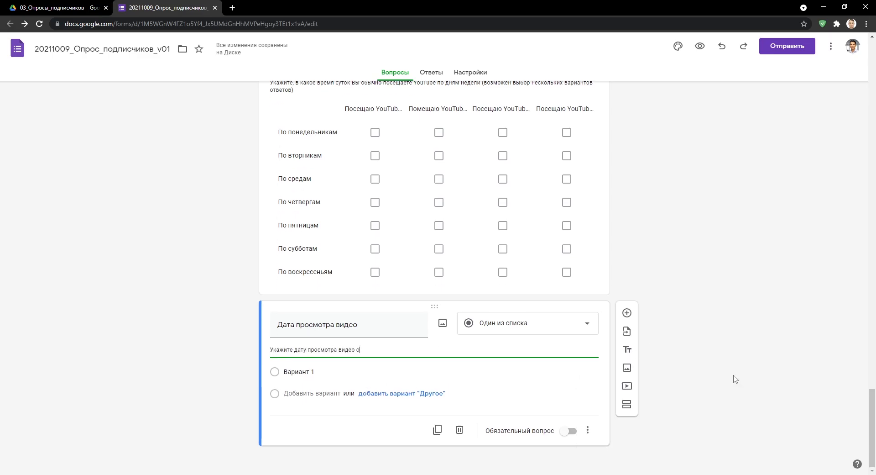
left_click(588, 324)
left_click(643, 415)
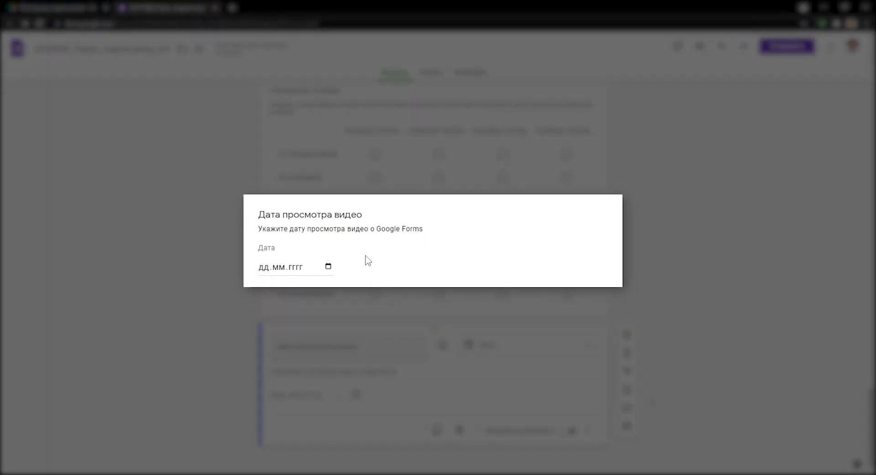
left_click(327, 267)
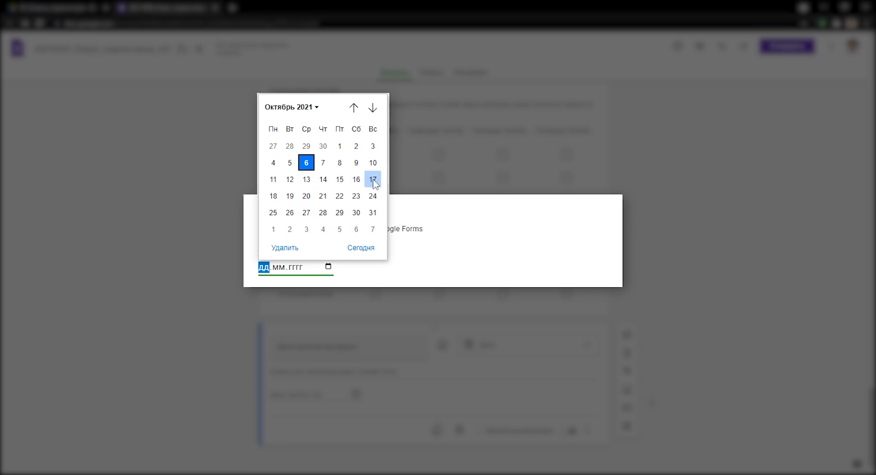
left_click(356, 163)
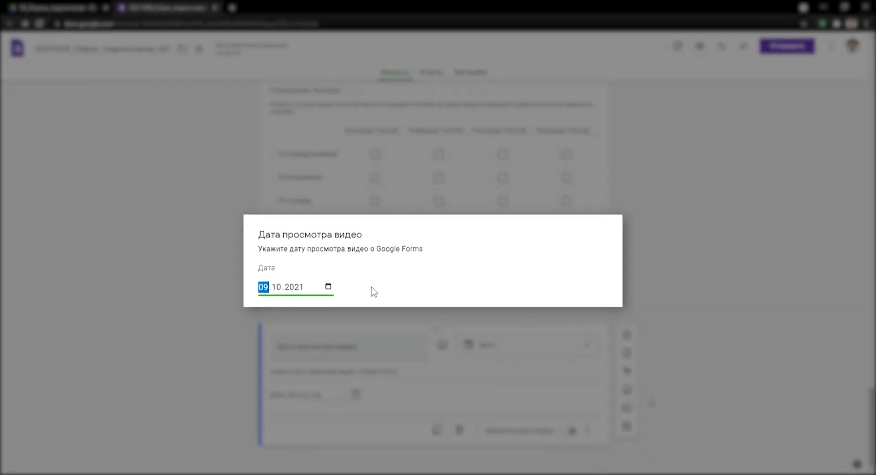
left_click(372, 292)
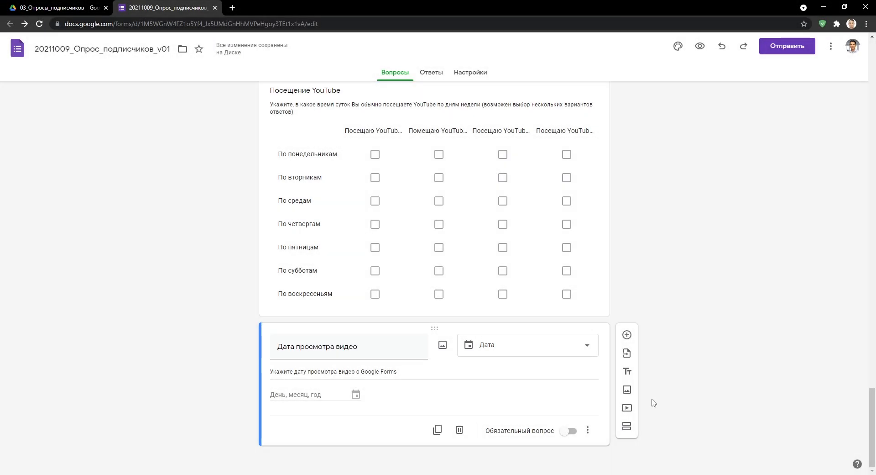
Add time question Время просмотра видео with its description, test 16:00, then start another question.
left_click(626, 335)
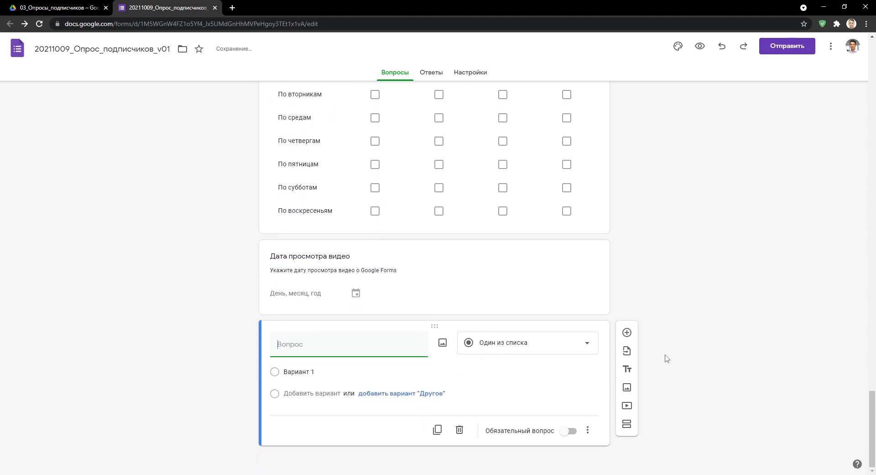
type("Время просмотра видео")
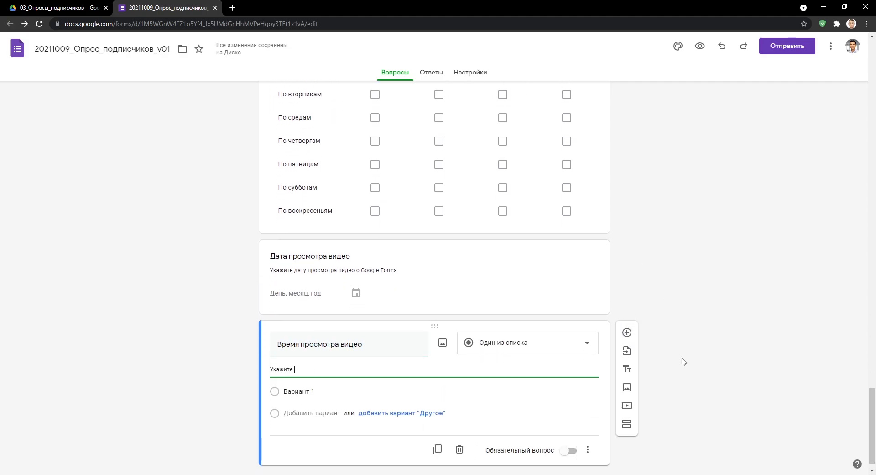
type("Укажите время просмотра видео о Google Forms")
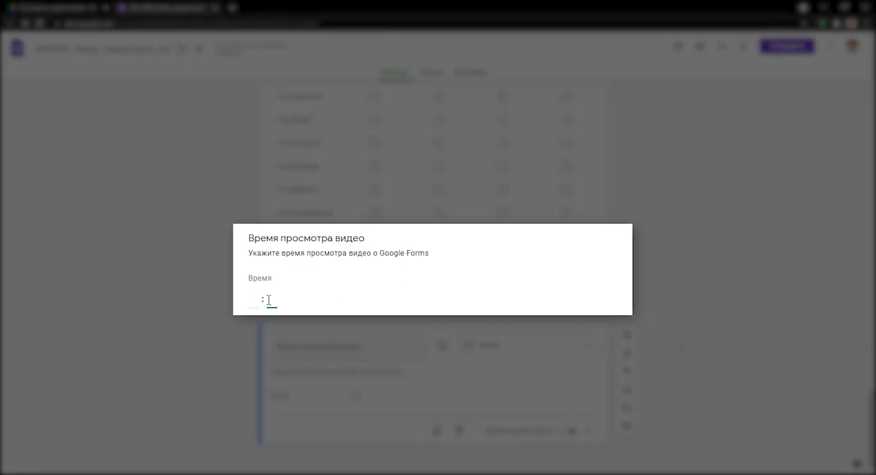
left_click(255, 301)
type("1600")
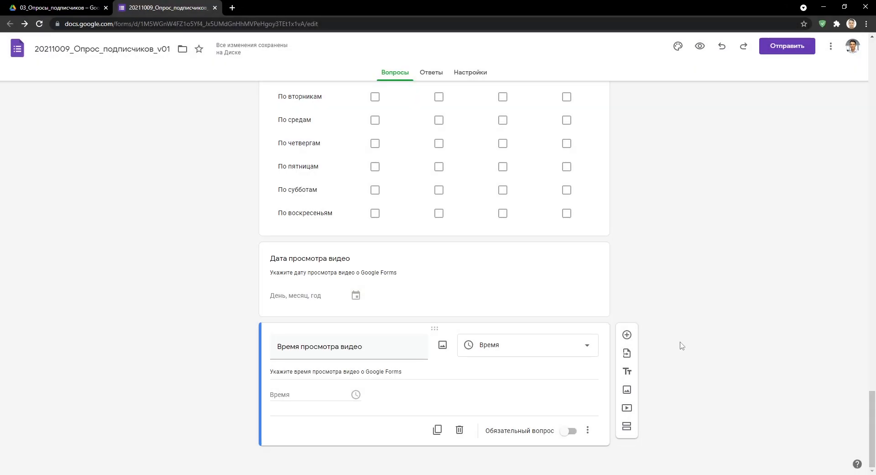
left_click(588, 429)
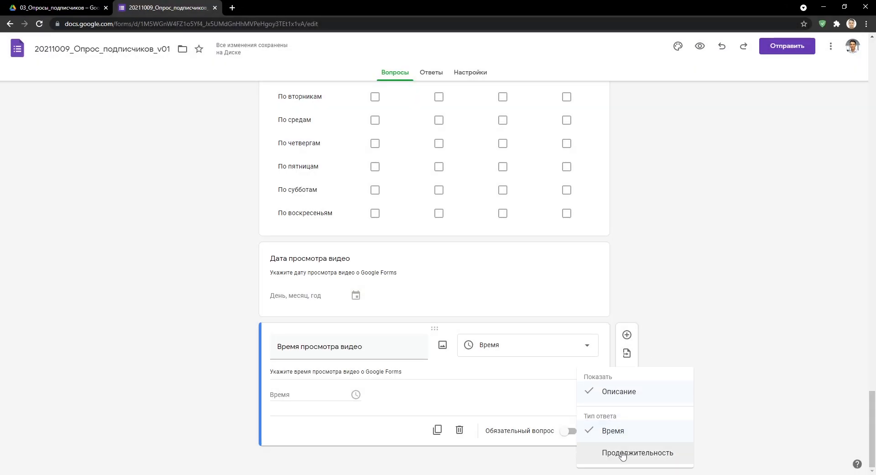
left_click(714, 303)
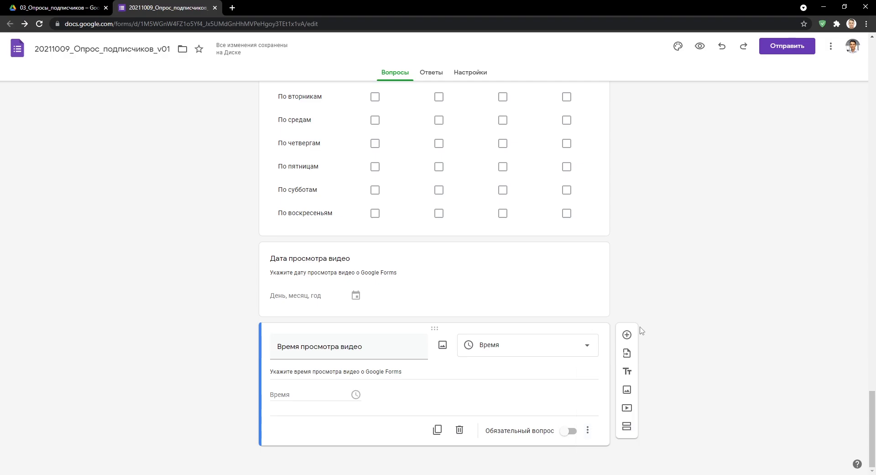
left_click(626, 334)
left_click(579, 342)
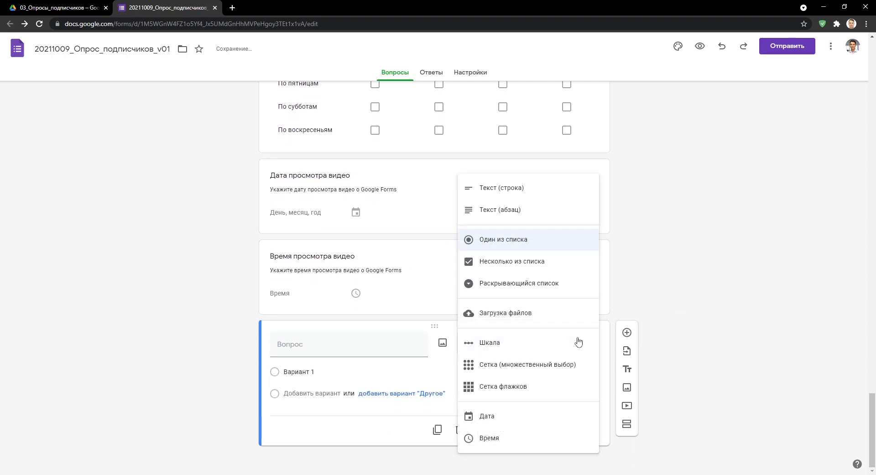
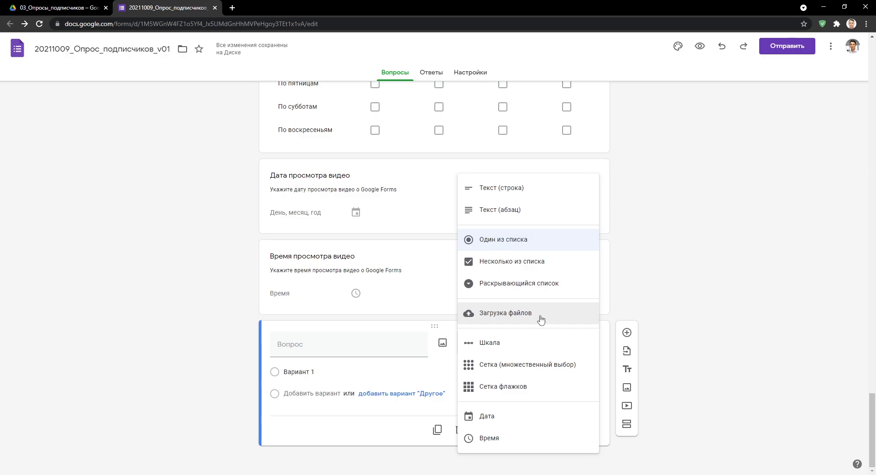
Delete the blank new question and the Дата просмотра видео question.
key("Escape")
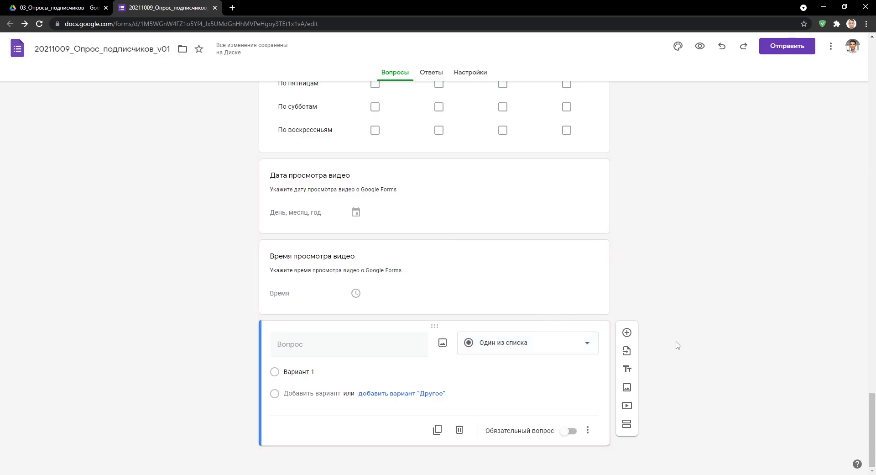
left_click(460, 430)
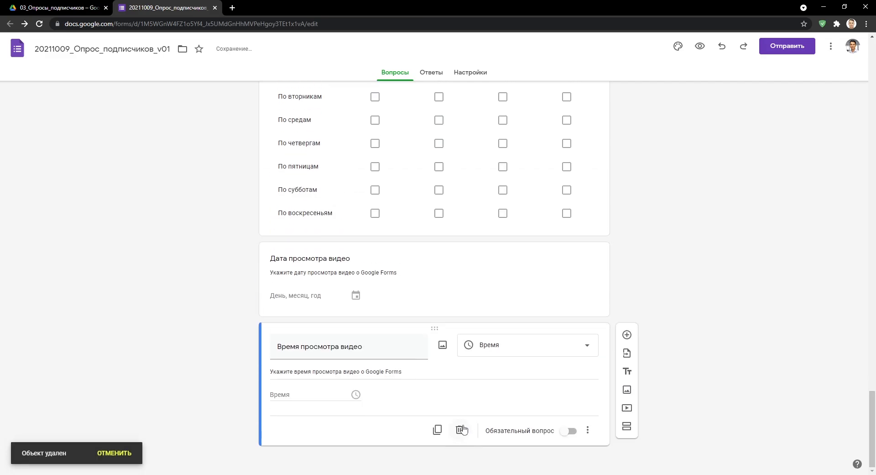
left_click(460, 430)
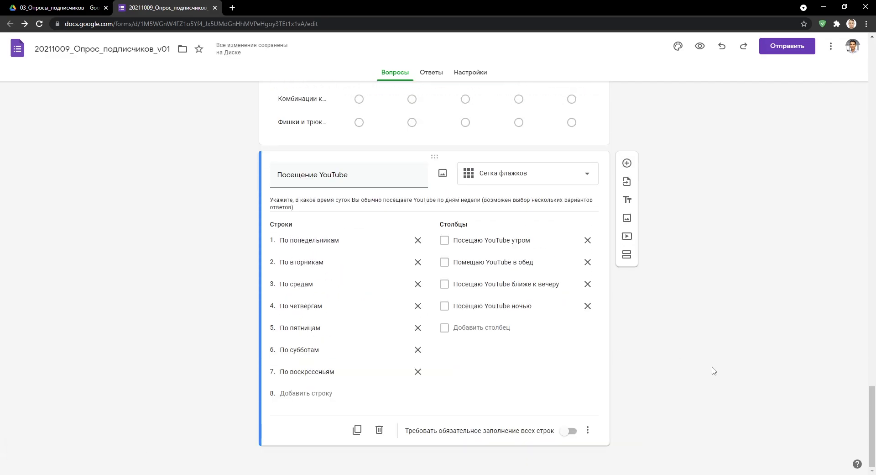
scroll(713, 370, "up", 15)
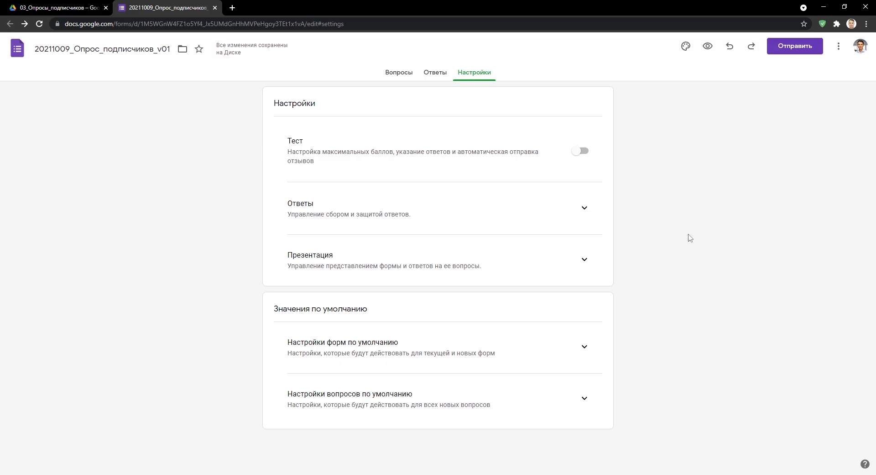
left_click(585, 208)
scroll(671, 233, "down", 1)
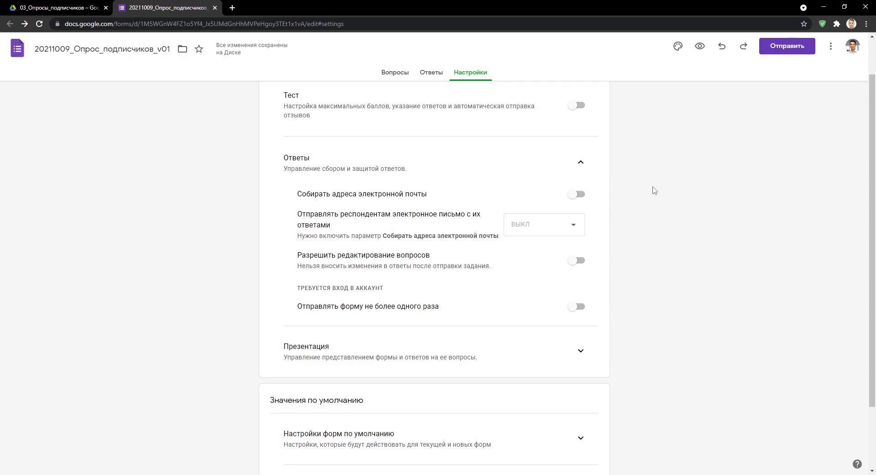
left_click(582, 160)
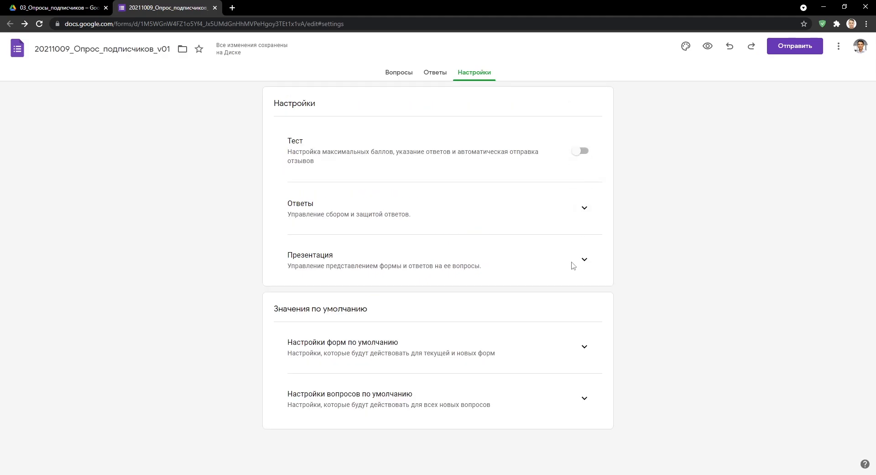
Under Презентация, turn off 'Показывать ссылку для повторного заполнения формы'.
left_click(583, 260)
scroll(697, 304, "down", 2)
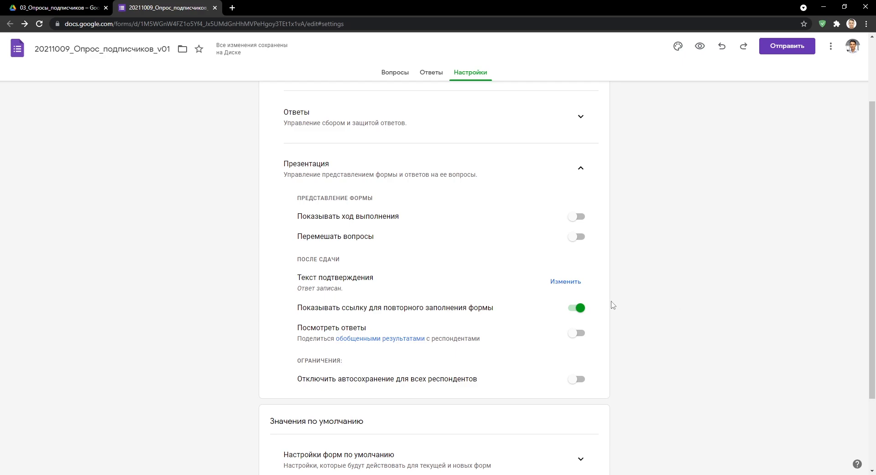
left_click(578, 308)
Expand the default form and question settings sections, then open the ⋮ options menu.
scroll(687, 337, "down", 3)
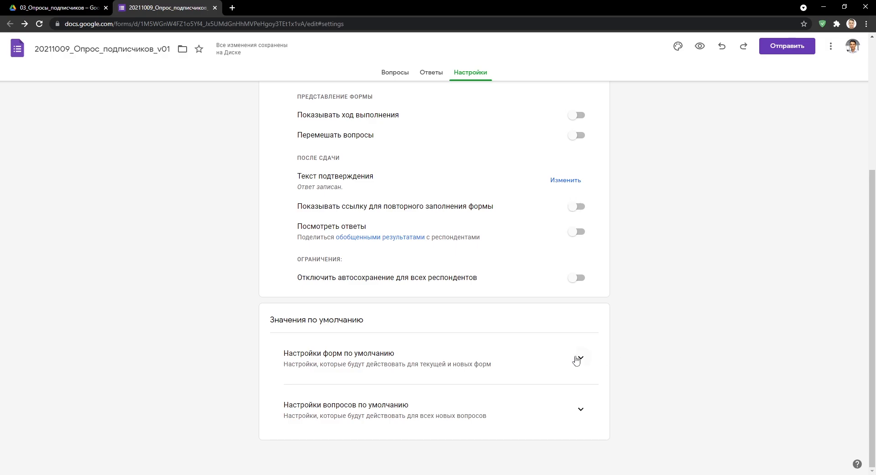
left_click(578, 358)
scroll(630, 340, "down", 1)
left_click(580, 408)
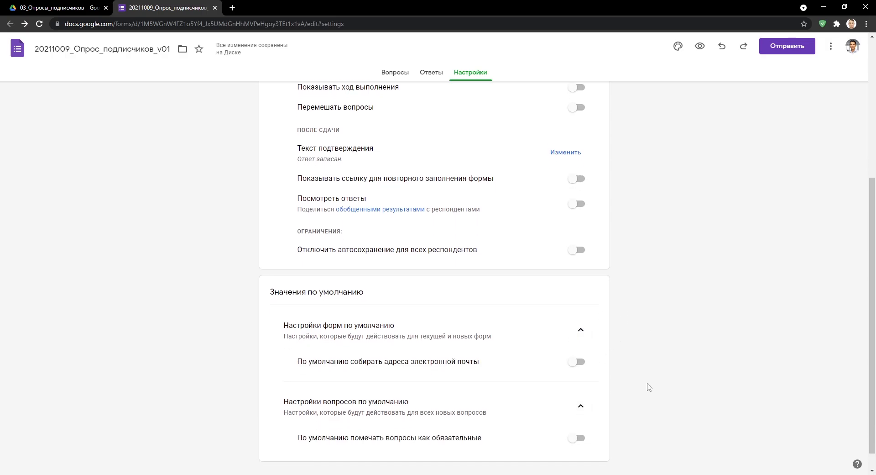
scroll(648, 386, "down", 1)
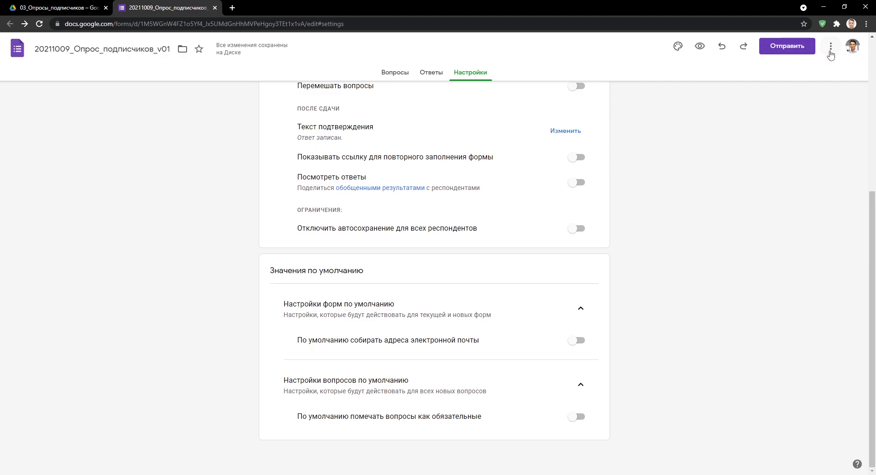
left_click(830, 47)
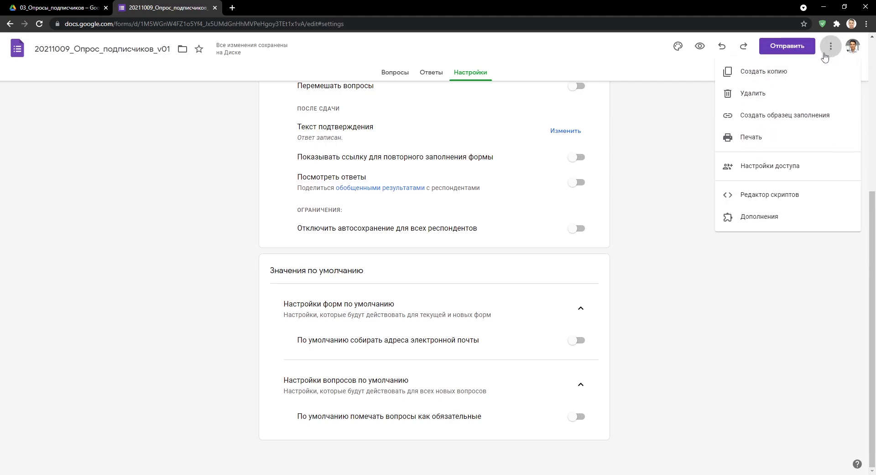
left_click(760, 165)
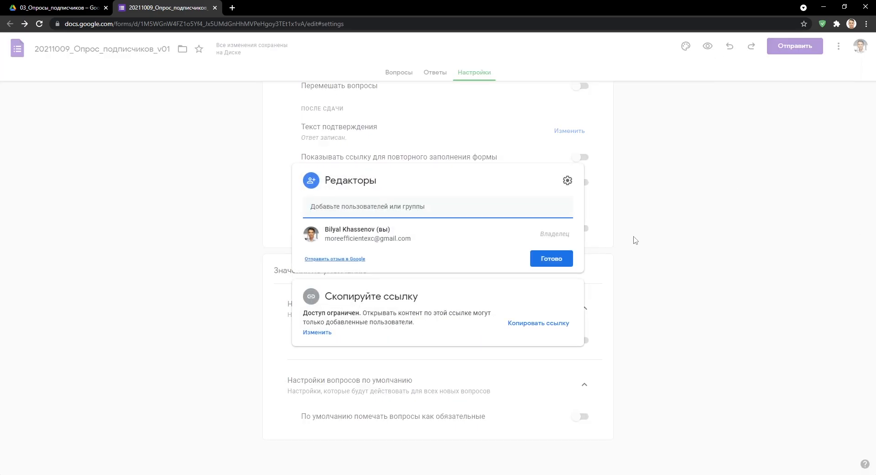
type("t")
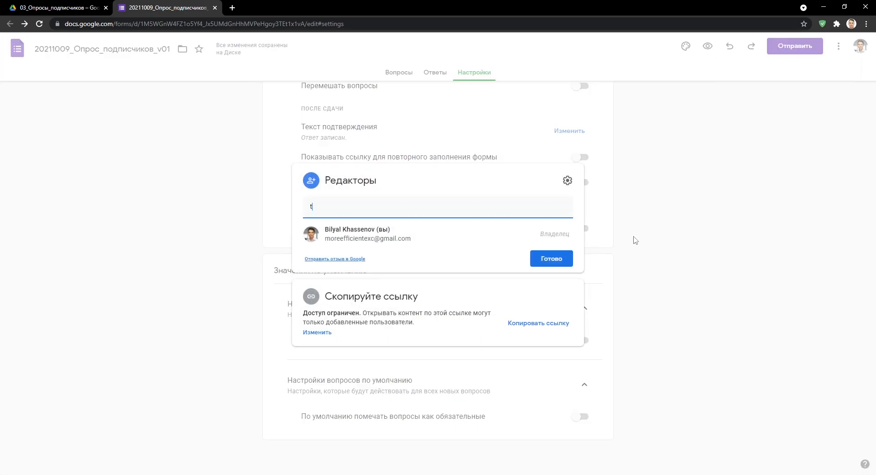
type("est@gmail.com")
key("Return")
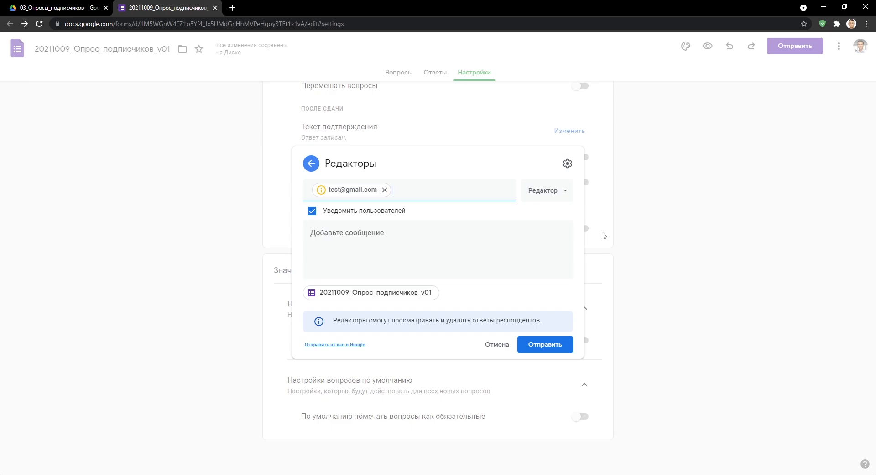
left_click(507, 339)
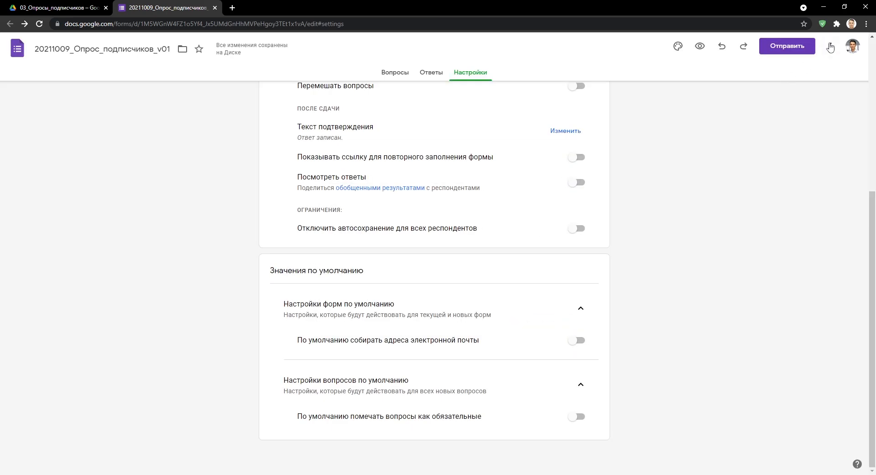
left_click(831, 45)
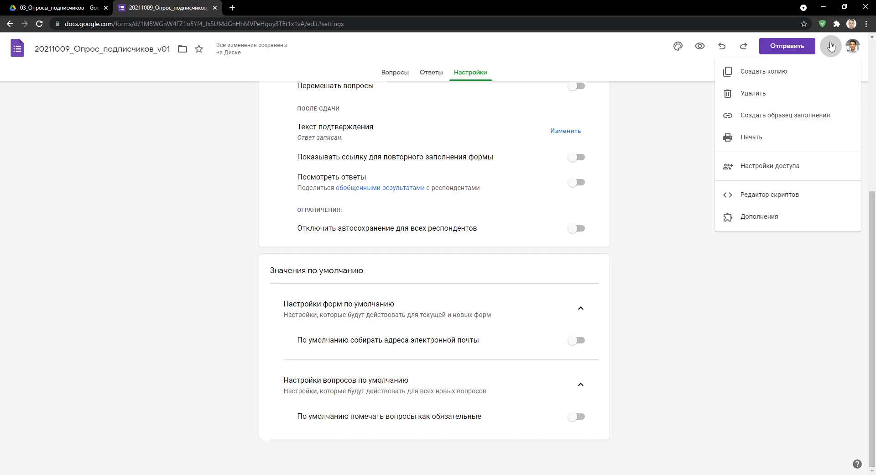
left_click(666, 222)
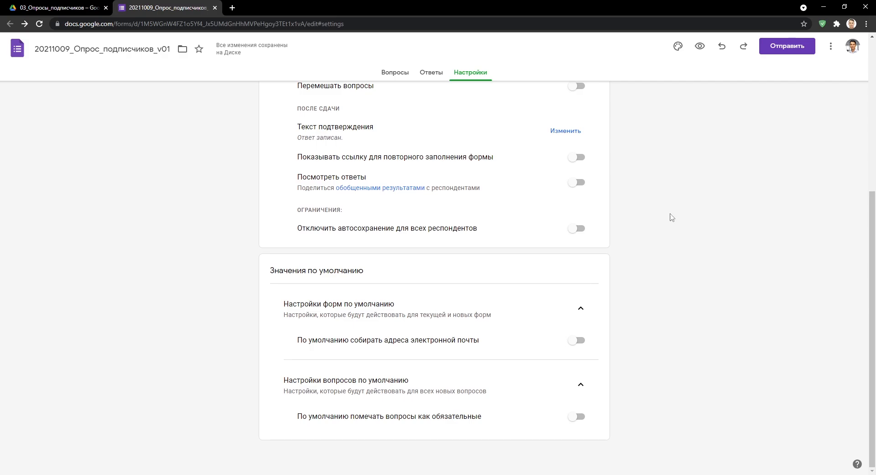
Copy the form's short forms.gle link from the Отправить dialog and close it.
left_click(777, 51)
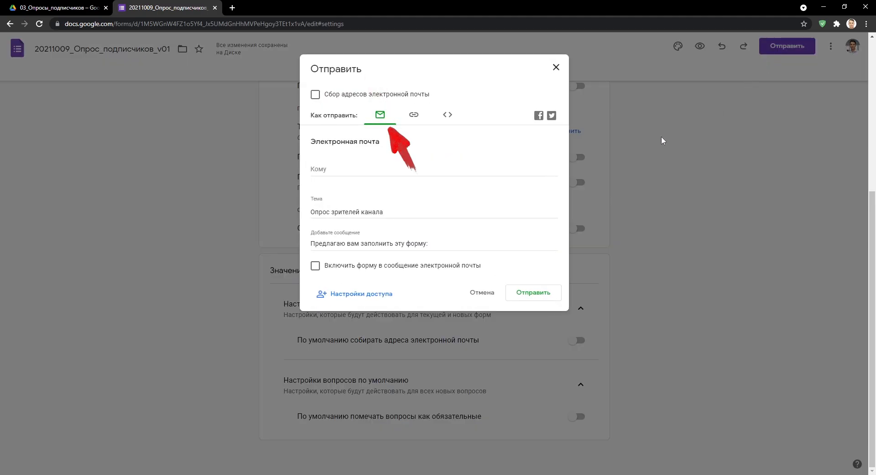
left_click(448, 114)
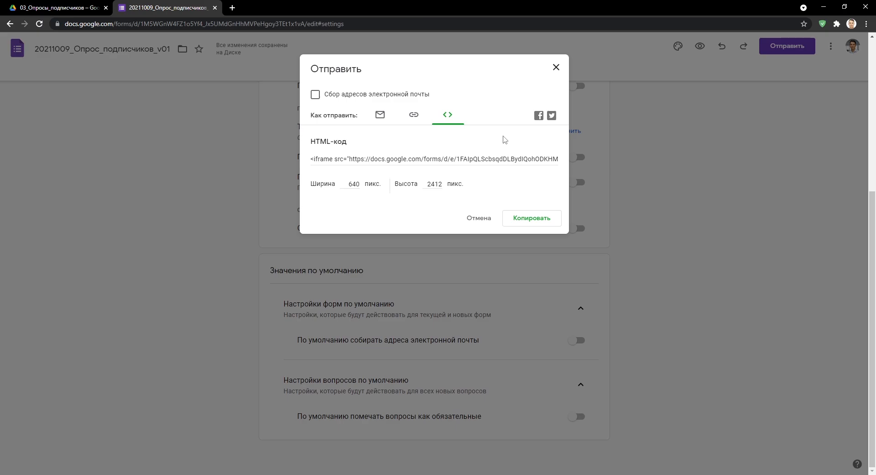
left_click(415, 115)
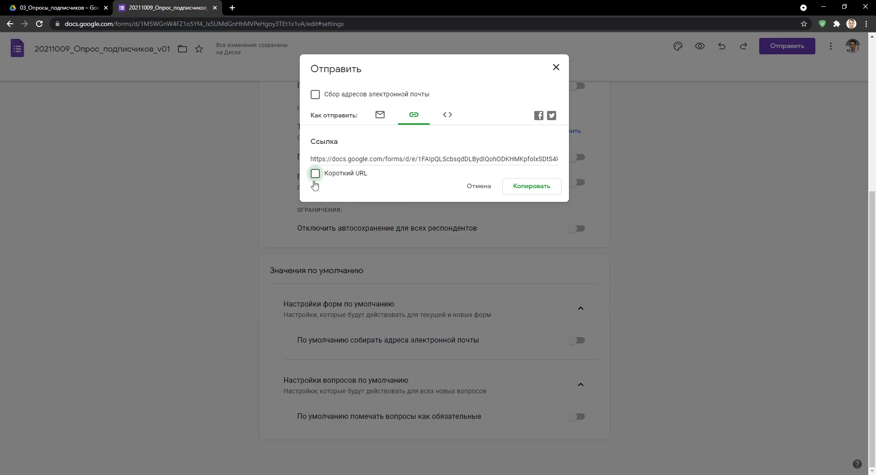
left_click(315, 174)
key("ctrl+c")
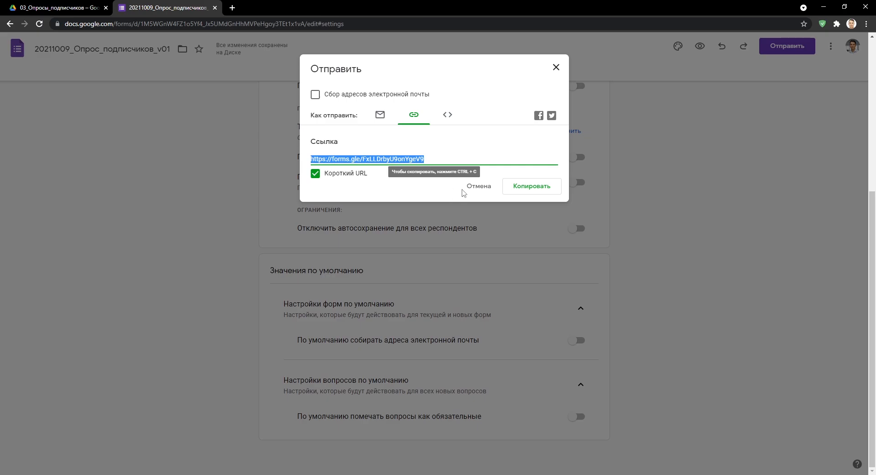
left_click(521, 189)
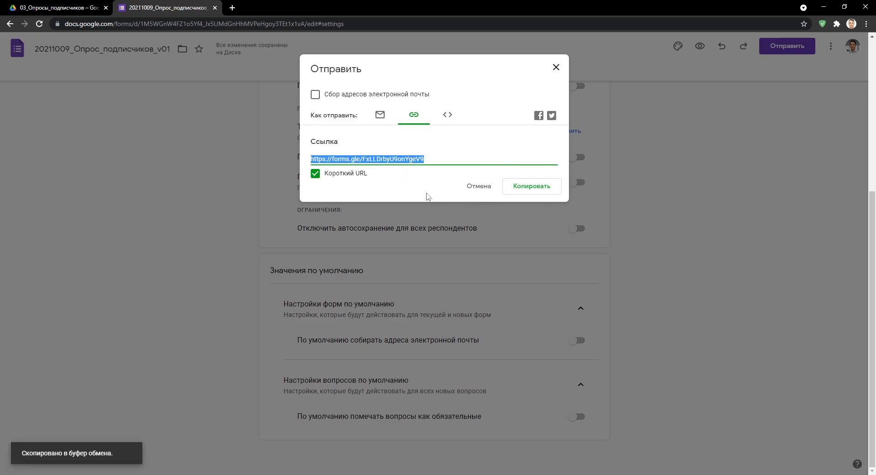
left_click(556, 67)
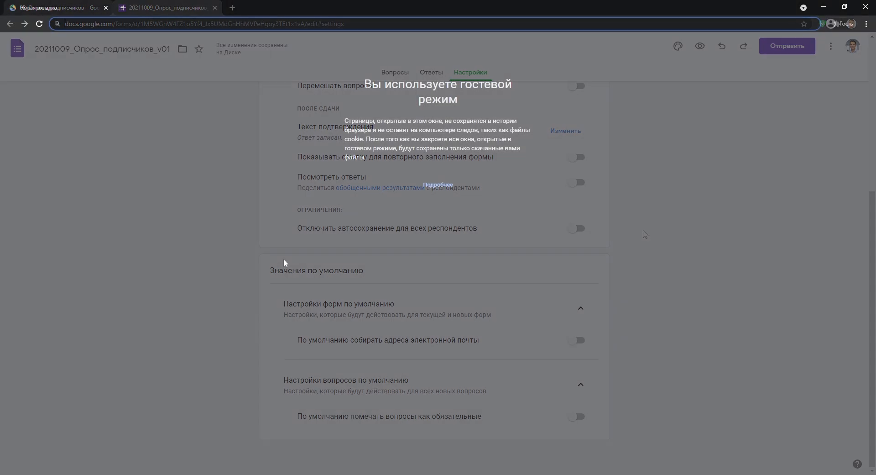
Open the form link as a guest and answer Да, YouTube search, Excel/Sheets/Word/Photoshop plus Premiere Pro.
key("ctrl+v")
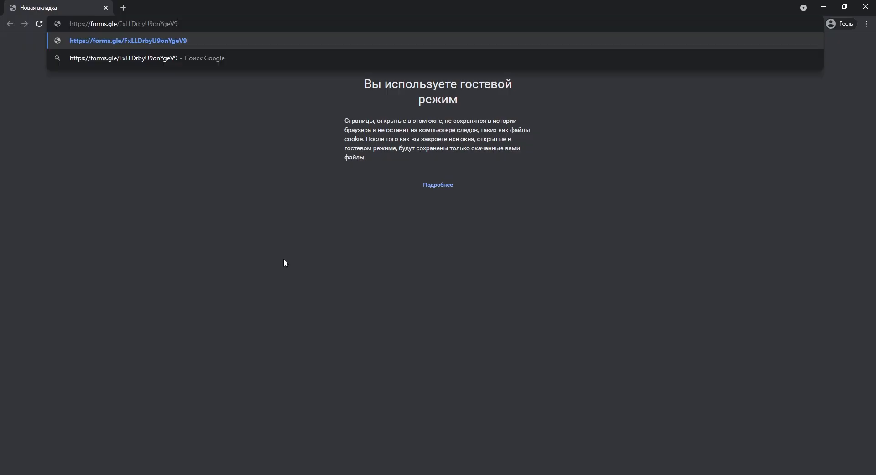
key("Return")
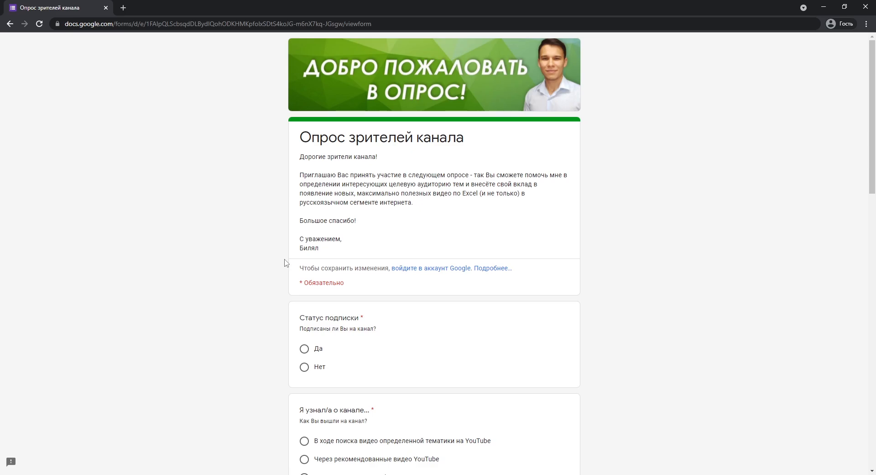
left_click(304, 348)
scroll(551, 350, "down", 3)
left_click(353, 258)
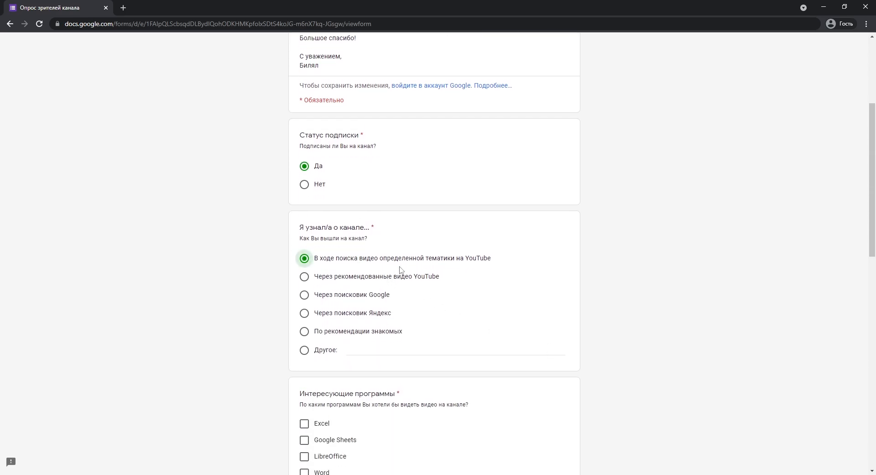
scroll(572, 321, "down", 4)
left_click(303, 240)
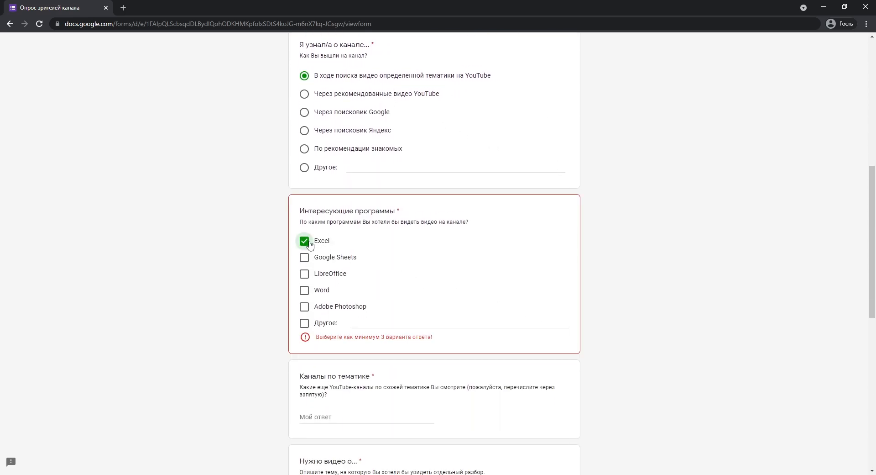
left_click(304, 257)
left_click(304, 289)
left_click(304, 306)
left_click(377, 323)
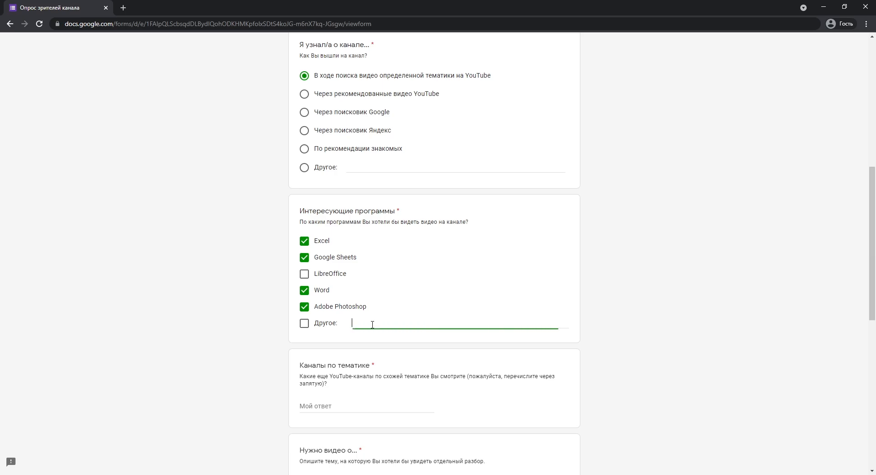
type("Premiere Pro")
scroll(667, 336, "down", 3)
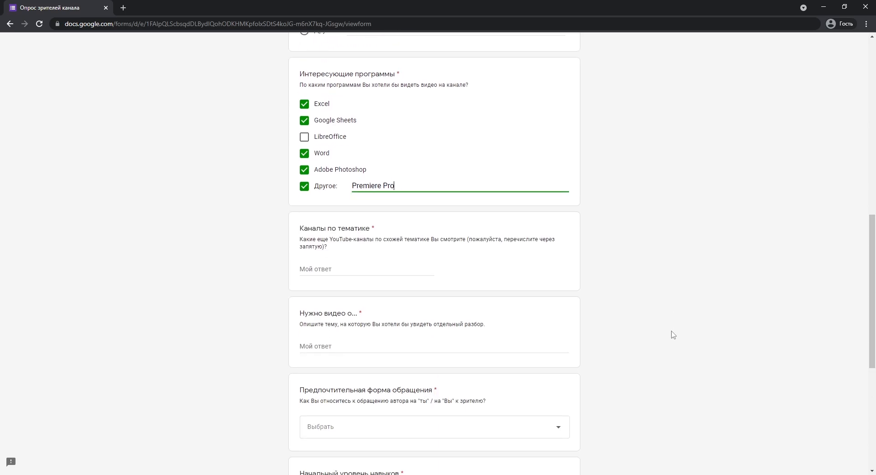
Name a similar channel, request 'Создание QR-кодов в Google Sheets', and choose Мне без разницы.
left_click(379, 268)
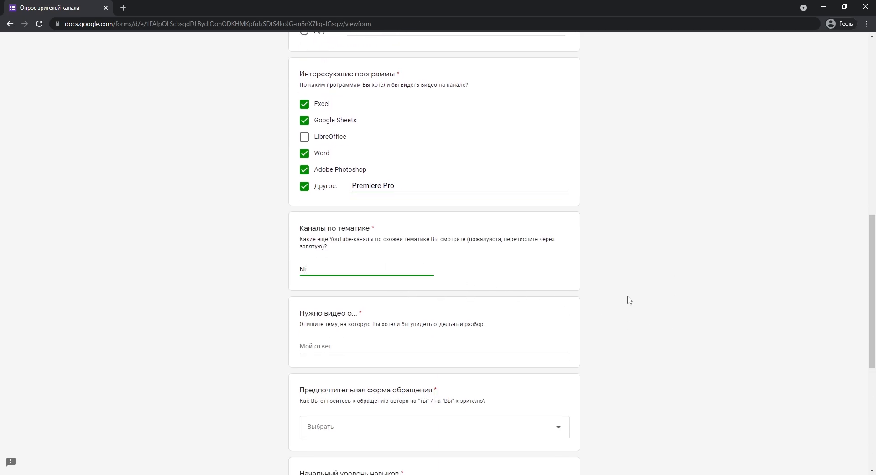
scroll(629, 300, "down", 2)
left_click(335, 256)
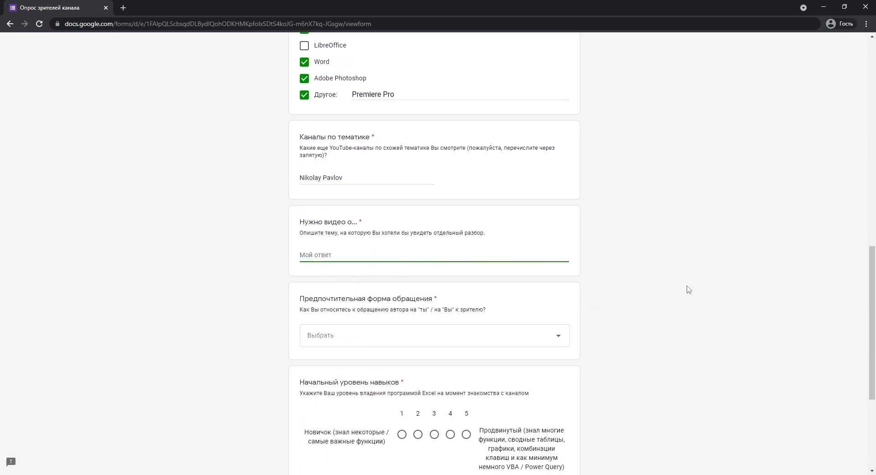
type("Создание QR-кодов в Google Sheets")
scroll(682, 284, "down", 2)
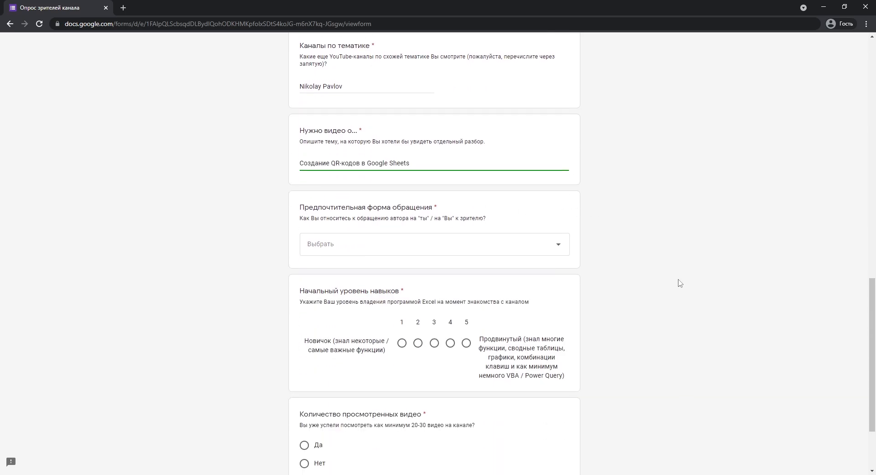
left_click(562, 249)
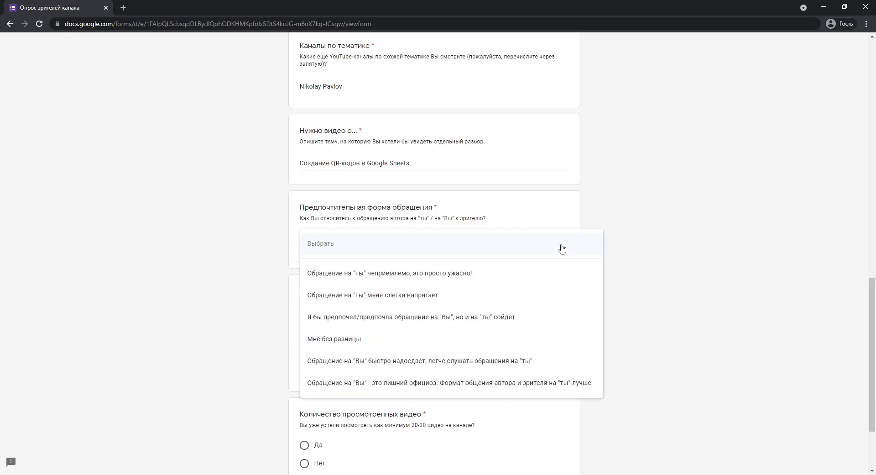
left_click(402, 338)
scroll(659, 321, "down", 2)
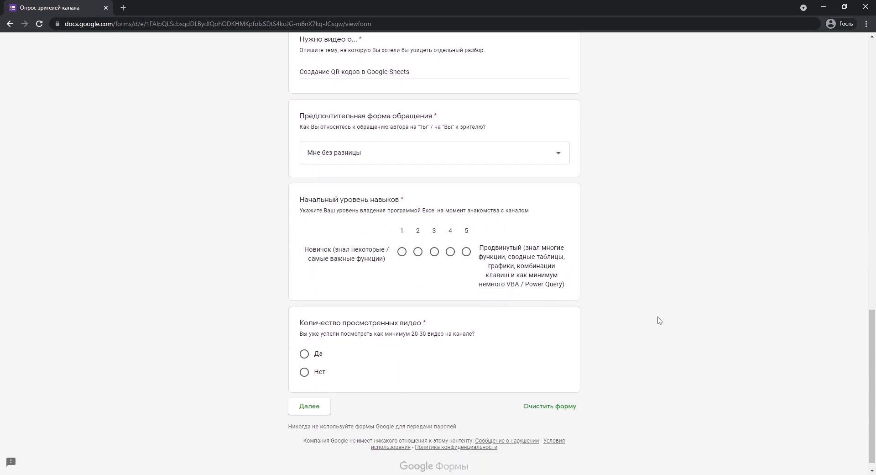
Rate starting Excel level 3, answer Да, then rate current level 5 on the next page.
left_click(434, 252)
left_click(304, 354)
left_click(308, 408)
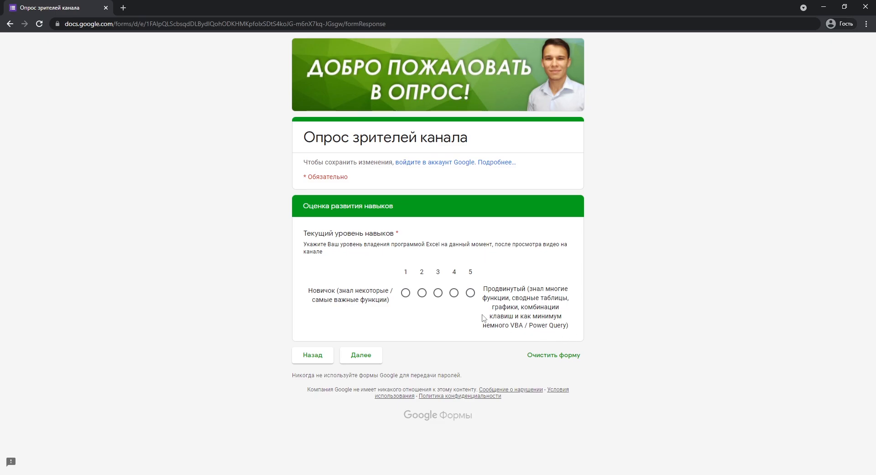
left_click(471, 293)
left_click(371, 355)
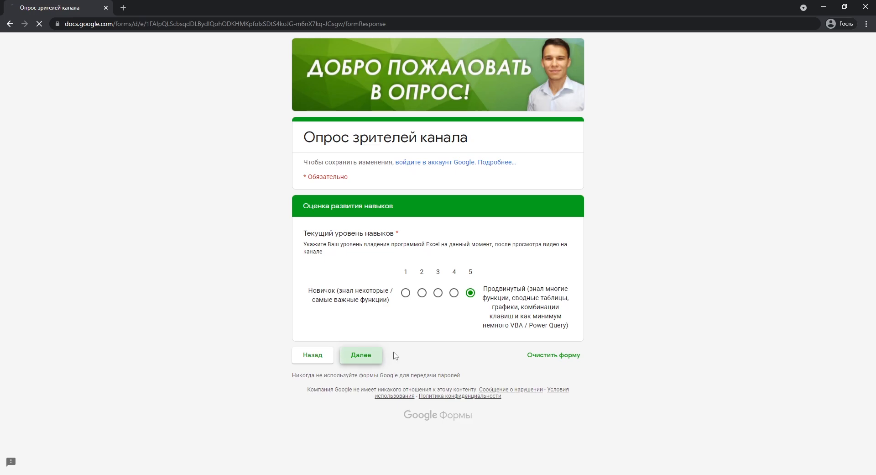
Rate interest in Сводные таблицы, Функции, VBA, Power Query, Графики and Комбинации клавиш.
left_click(503, 291)
left_click(547, 343)
left_click(503, 368)
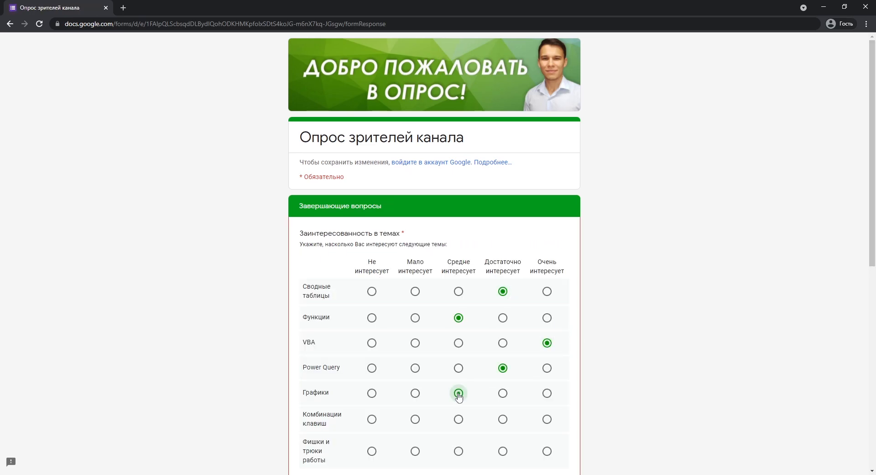
left_click(459, 393)
left_click(458, 419)
left_click(502, 451)
scroll(618, 401, "down", 8)
Tick Tuesday, Saturday and Sunday YouTube visit times and submit the first response.
left_click(387, 242)
left_click(491, 243)
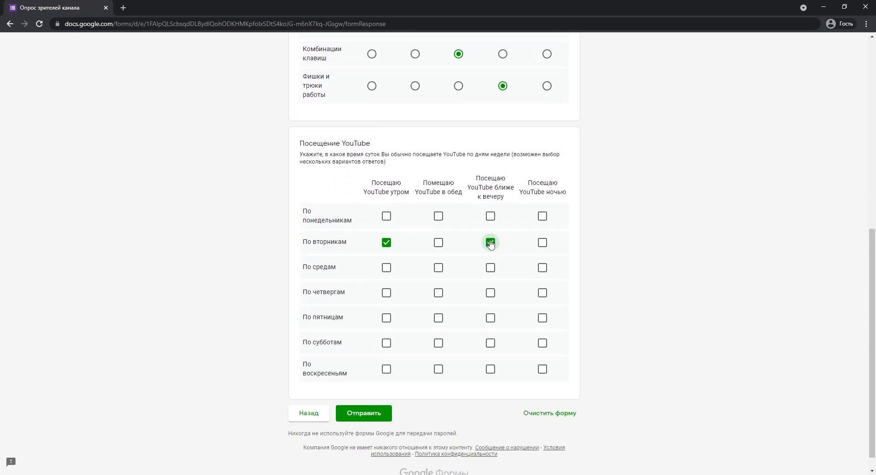
left_click(491, 343)
left_click(438, 343)
left_click(439, 368)
left_click(386, 368)
left_click(370, 417)
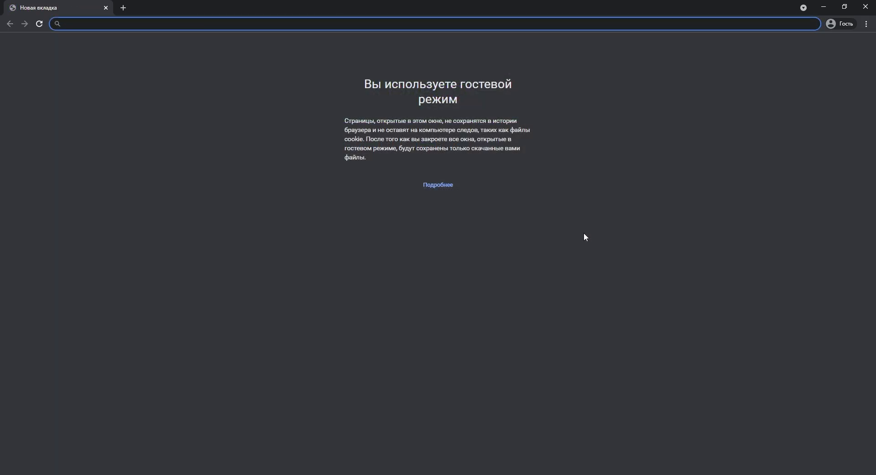
Reopen the form, enter Excel Campus, request 'Как создавать QR-коды для ссылок', prefer formal address.
type("https://forms.gle/FxLLDrbyU9onYgeV9")
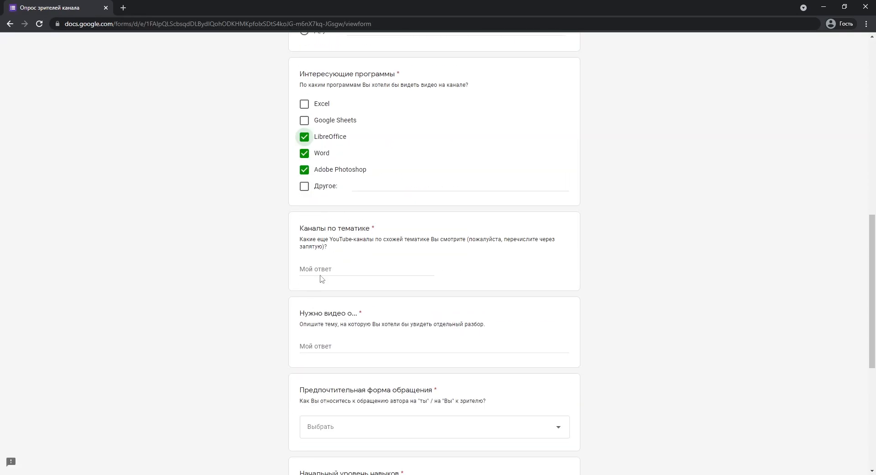
left_click(322, 270)
type("Excel Campus")
scroll(663, 338, "down", 2)
left_click(411, 255)
type("Как создавать QR-коды для ссылок")
scroll(602, 305, "down", 2)
left_click(434, 244)
left_click(411, 339)
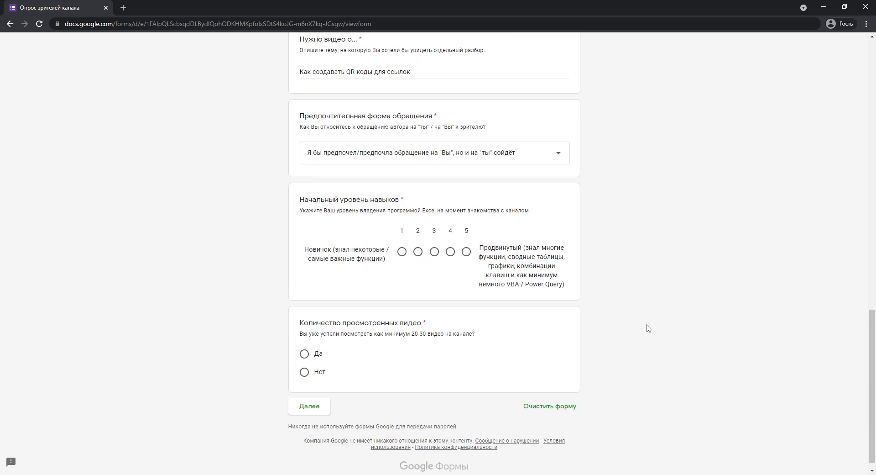
Rate starting Excel level 2, answer Нет to the video-count question, and continue.
scroll(649, 328, "down", 1)
left_click(417, 241)
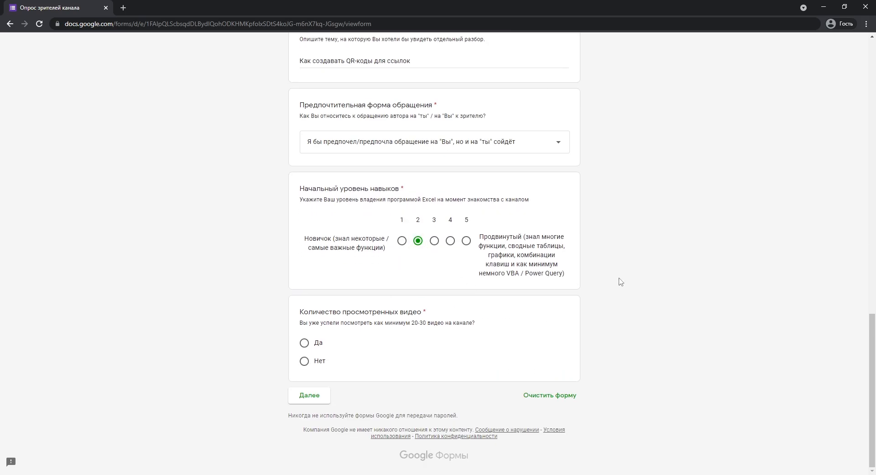
left_click(313, 364)
left_click(312, 402)
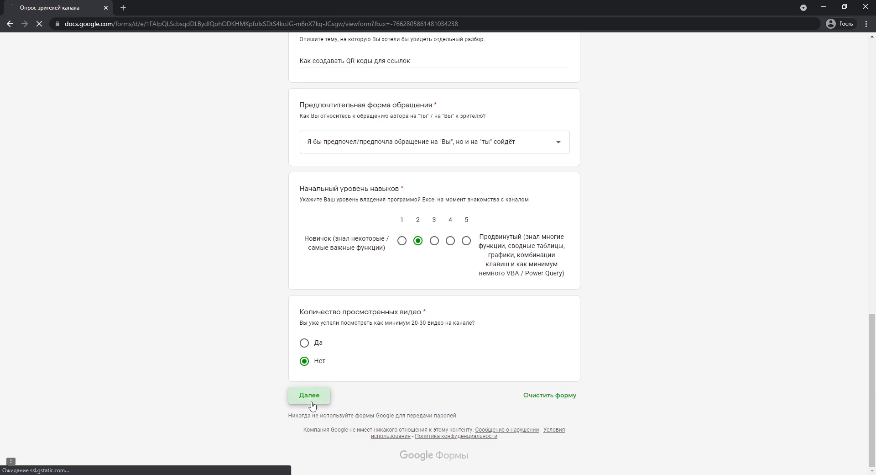
Rate interest in the seven Excel topics, including Фишки и трюки работы, and submit the second response.
scroll(625, 381, "down", 2)
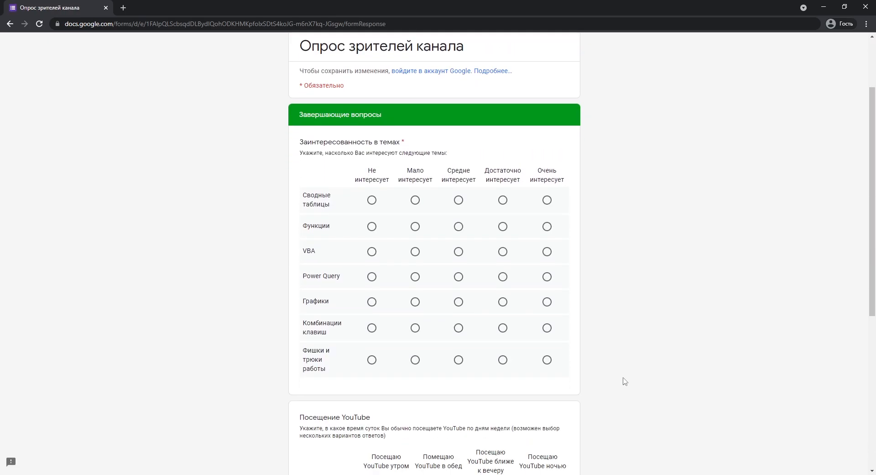
left_click(416, 200)
left_click(458, 226)
left_click(503, 251)
left_click(458, 277)
left_click(416, 302)
left_click(459, 327)
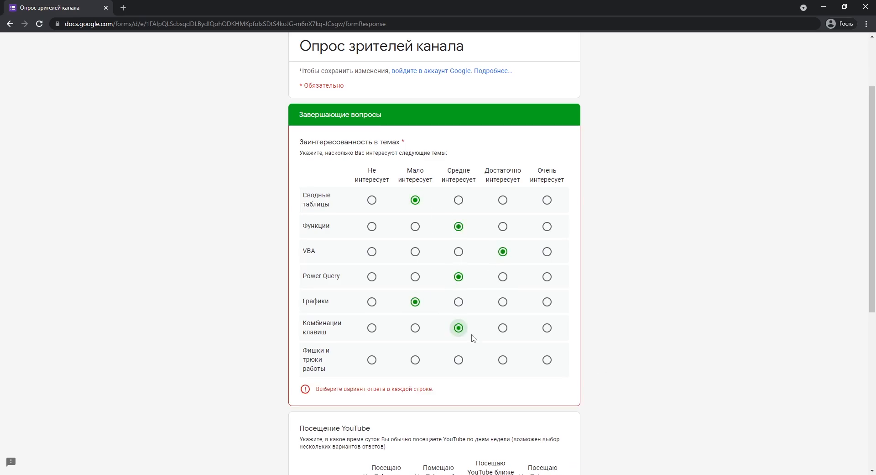
left_click(503, 360)
scroll(506, 362, "down", 6)
left_click(377, 395)
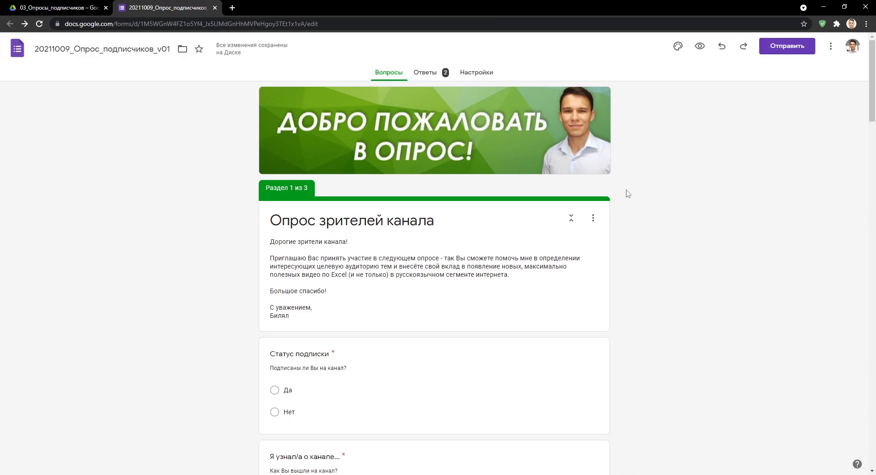
Scroll through the Ответы Сводка charts for the 2 responses and return to the top.
left_click(433, 74)
scroll(651, 191, "down", 4)
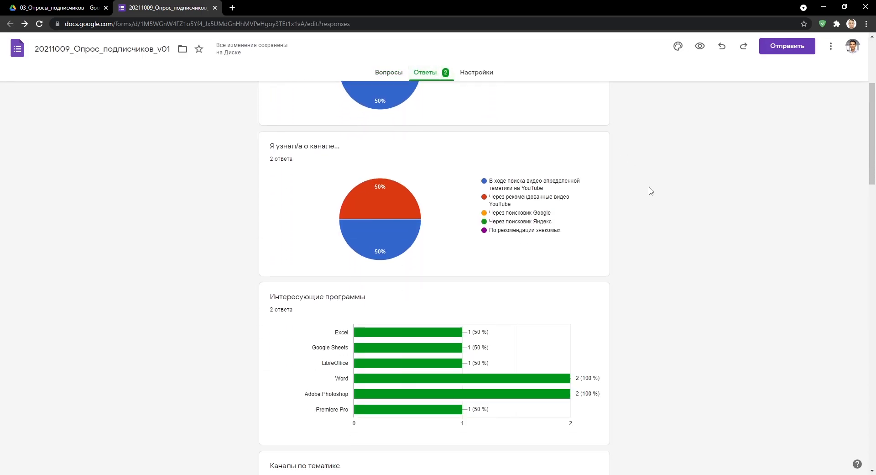
scroll(651, 191, "down", 14)
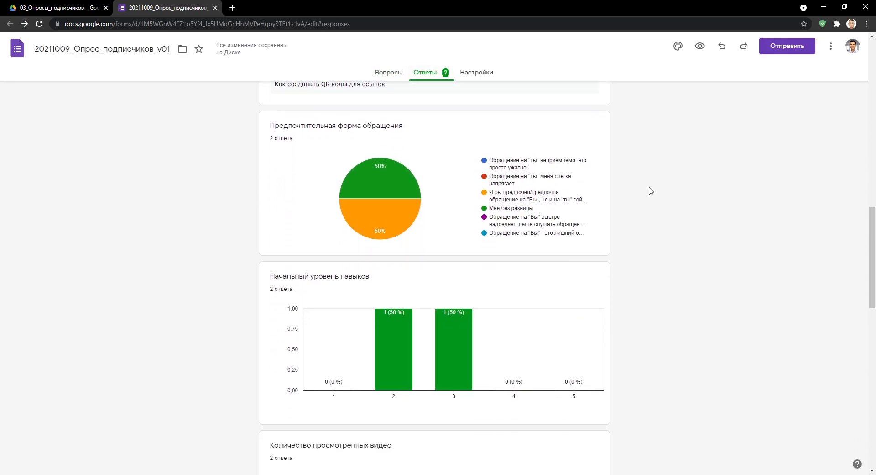
scroll(651, 191, "down", 15)
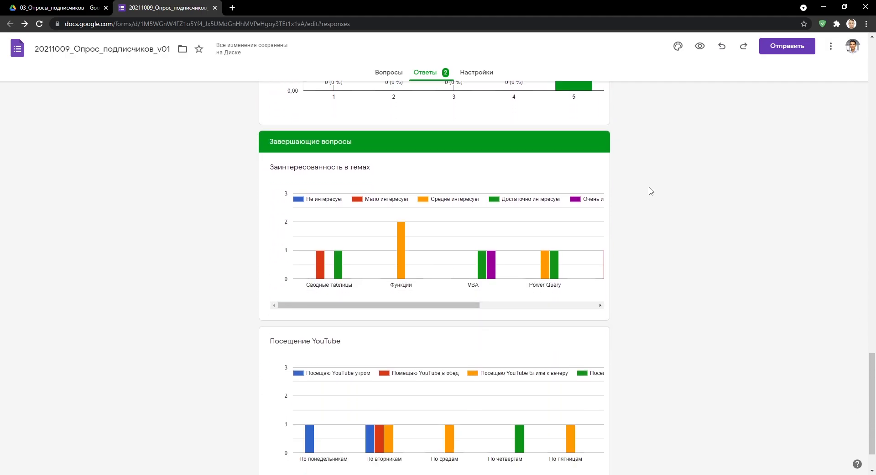
scroll(651, 191, "down", 2)
scroll(651, 191, "up", 20)
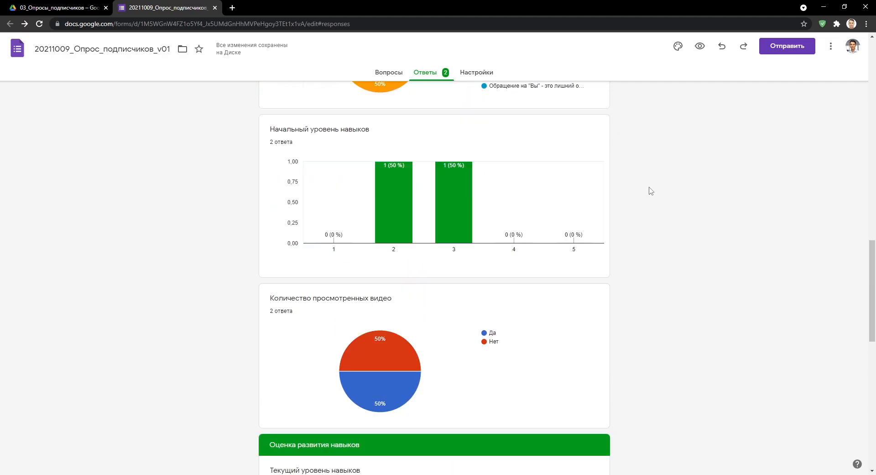
scroll(651, 191, "up", 3)
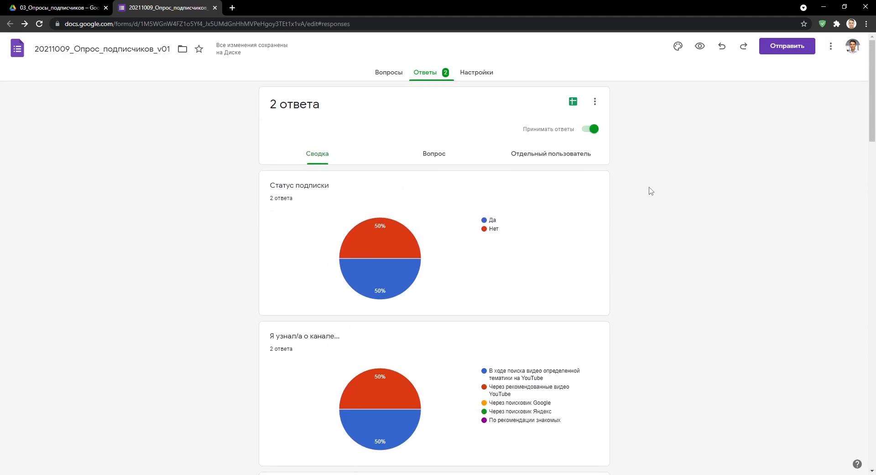
Step through the answers per question under Вопрос up to Посещение YouTube.
left_click(441, 152)
left_click(518, 189)
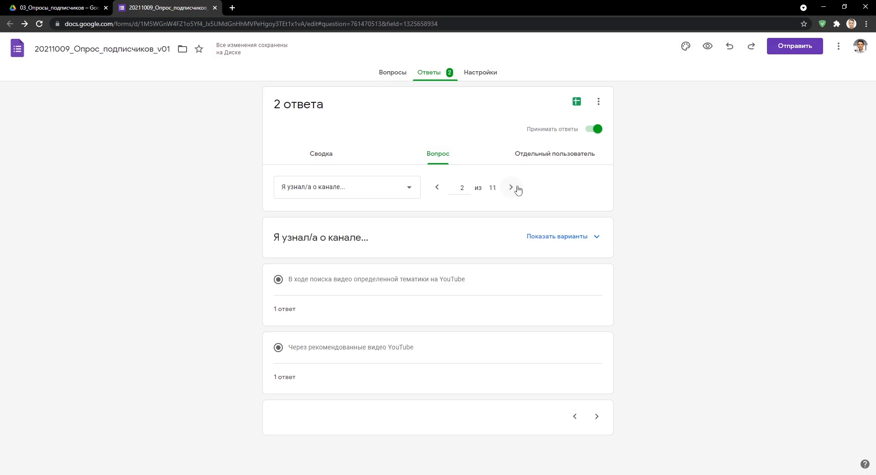
left_click(510, 187)
left_click(511, 187)
left_click(511, 187)
left_click(510, 187)
left_click(511, 187)
left_click(511, 187)
left_click(511, 187)
left_click(511, 187)
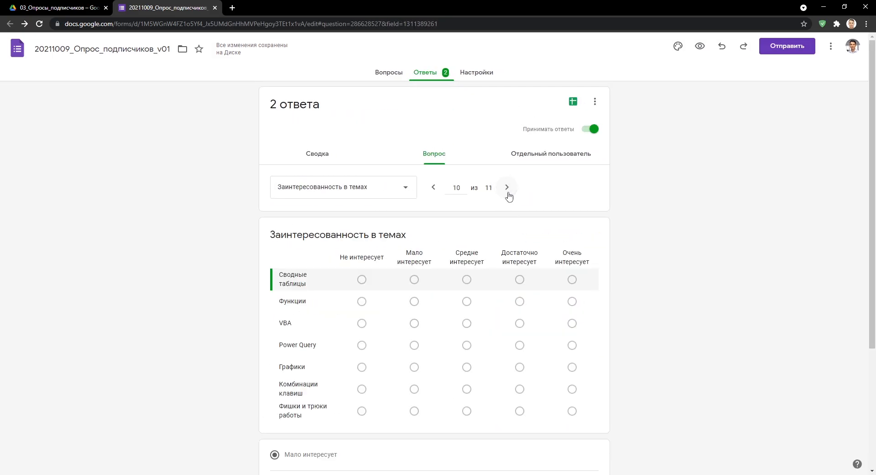
left_click(508, 192)
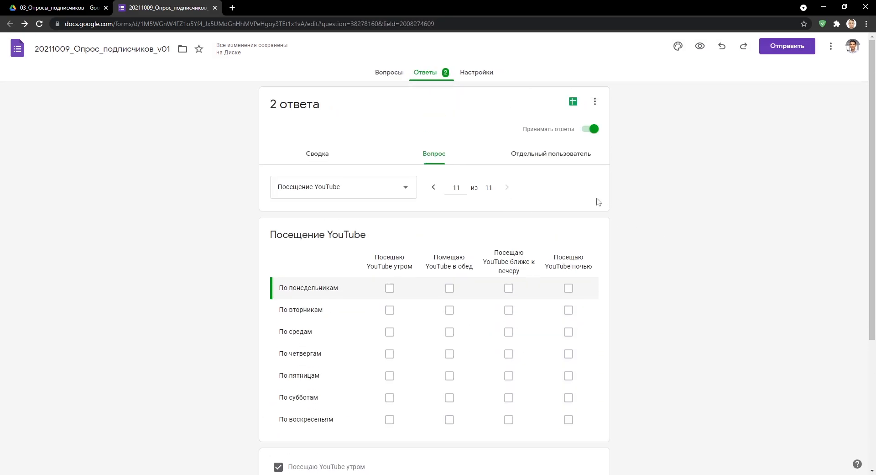
Review each respondent's full answers under Отдельный пользователь, from response 1 to 2.
left_click(552, 165)
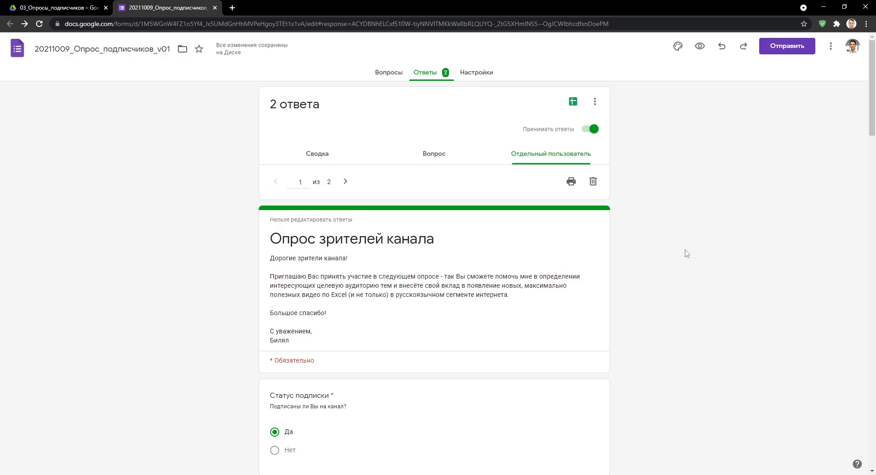
scroll(703, 255, "down", 20)
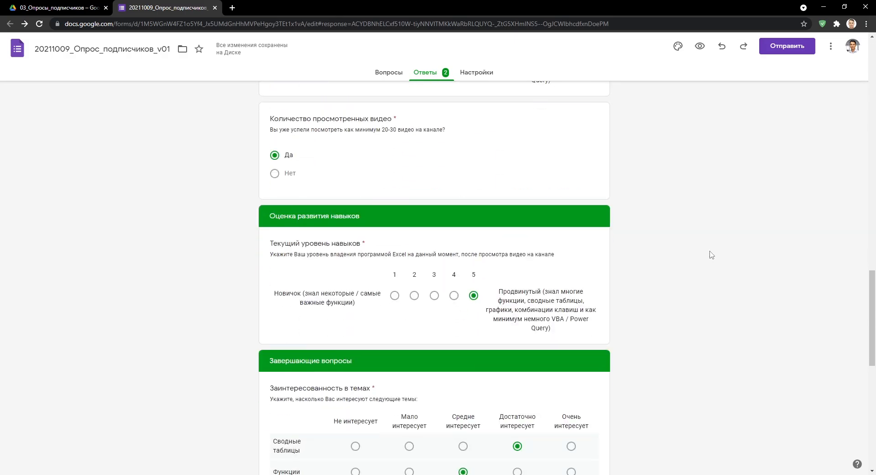
scroll(710, 255, "up", 20)
left_click(346, 181)
scroll(633, 221, "down", 20)
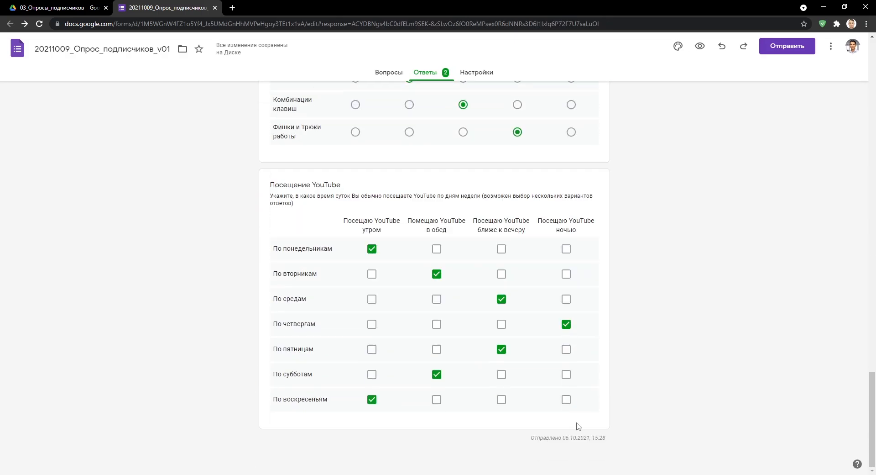
scroll(655, 169, "up", 20)
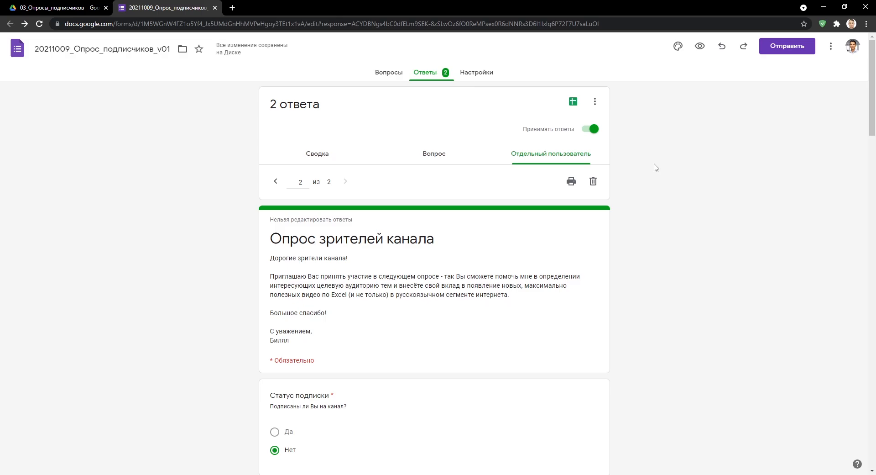
Link responses to a new spreadsheet, 20211009_Опрос_подписчиков_v01 (Ответы).
left_click(574, 102)
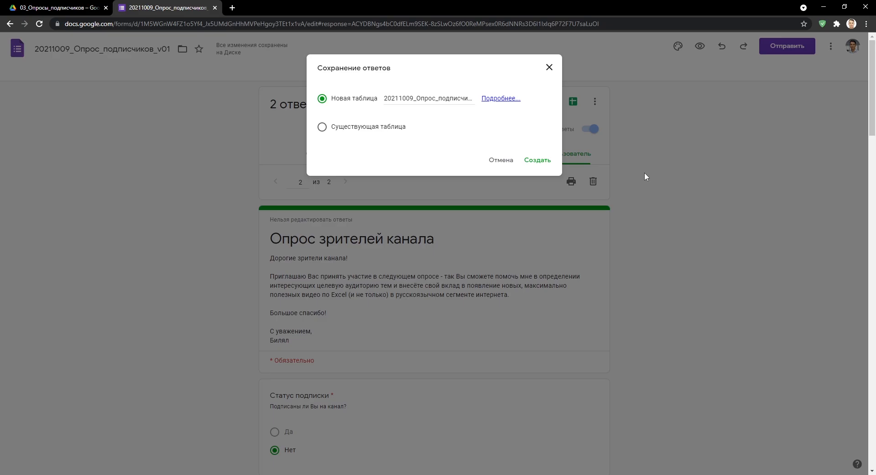
left_click(539, 161)
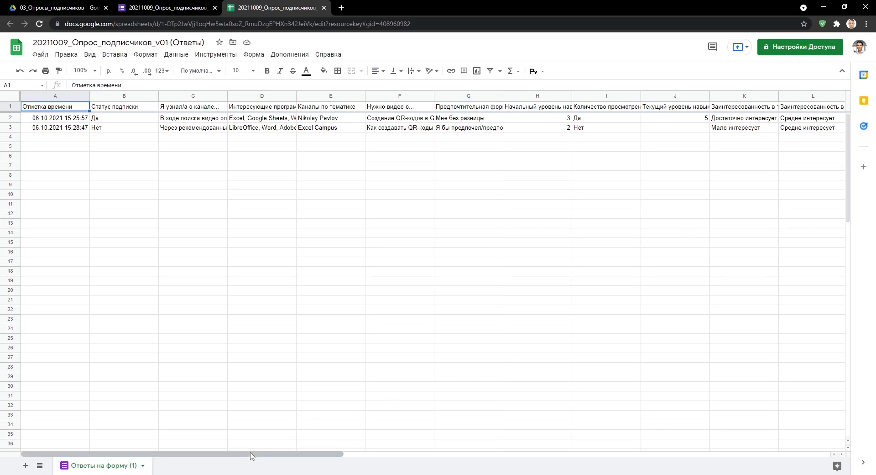
Scroll across Ответы на форму (1) to inspect both submissions' answer columns.
left_click_drag(256, 454, 236, 467)
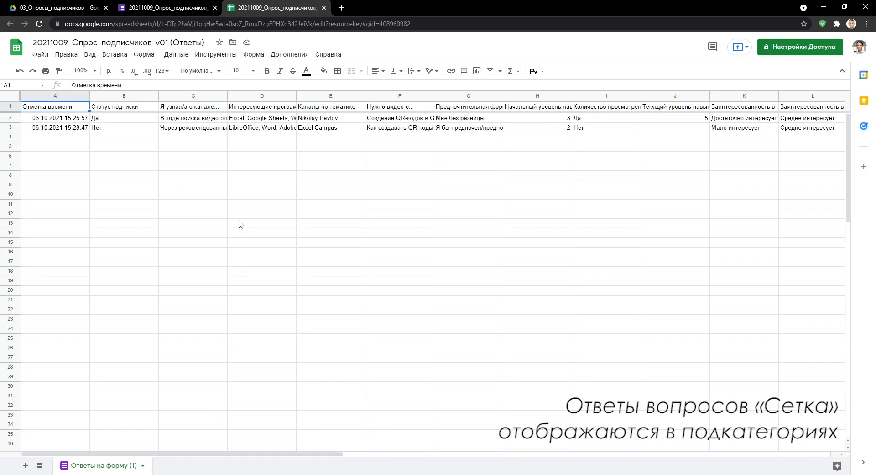